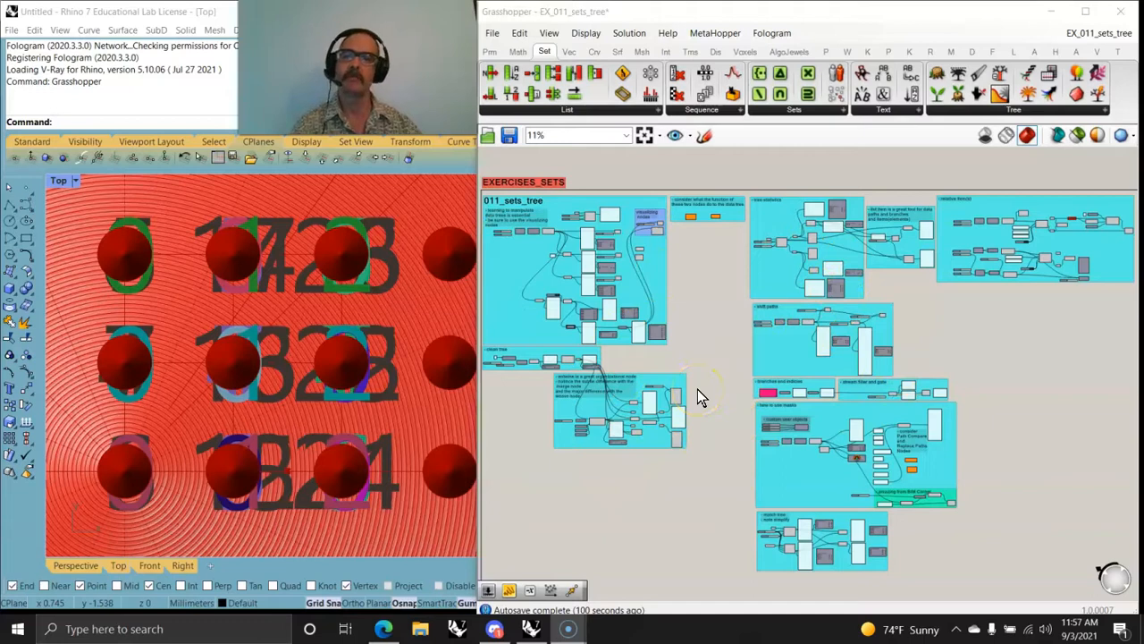
pyautogui.click(346, 348)
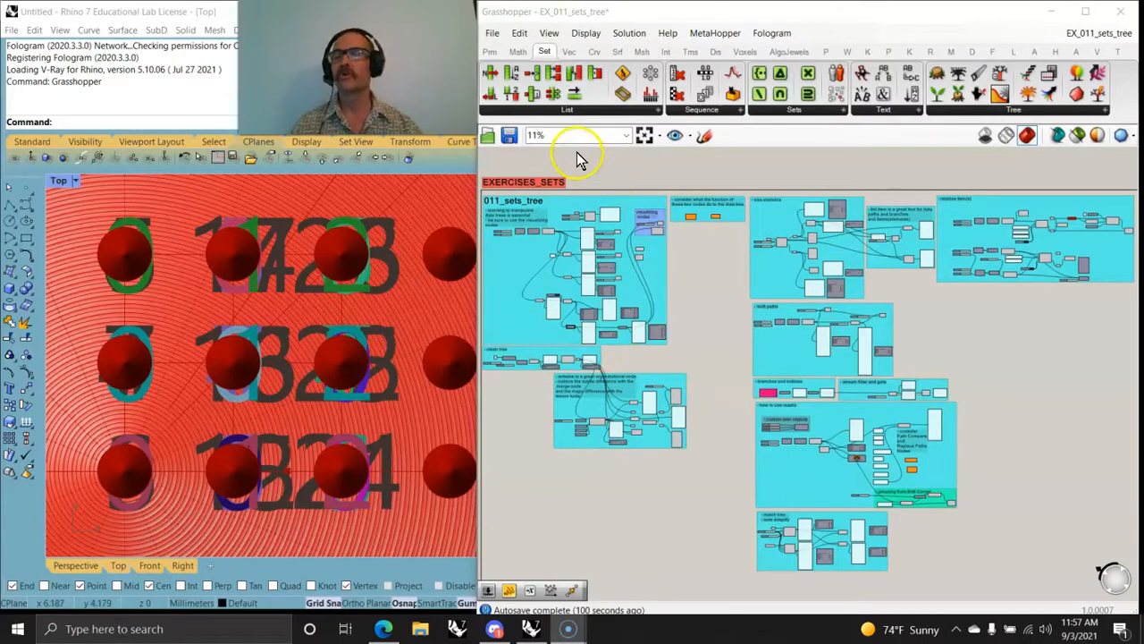
pyautogui.click(994, 113)
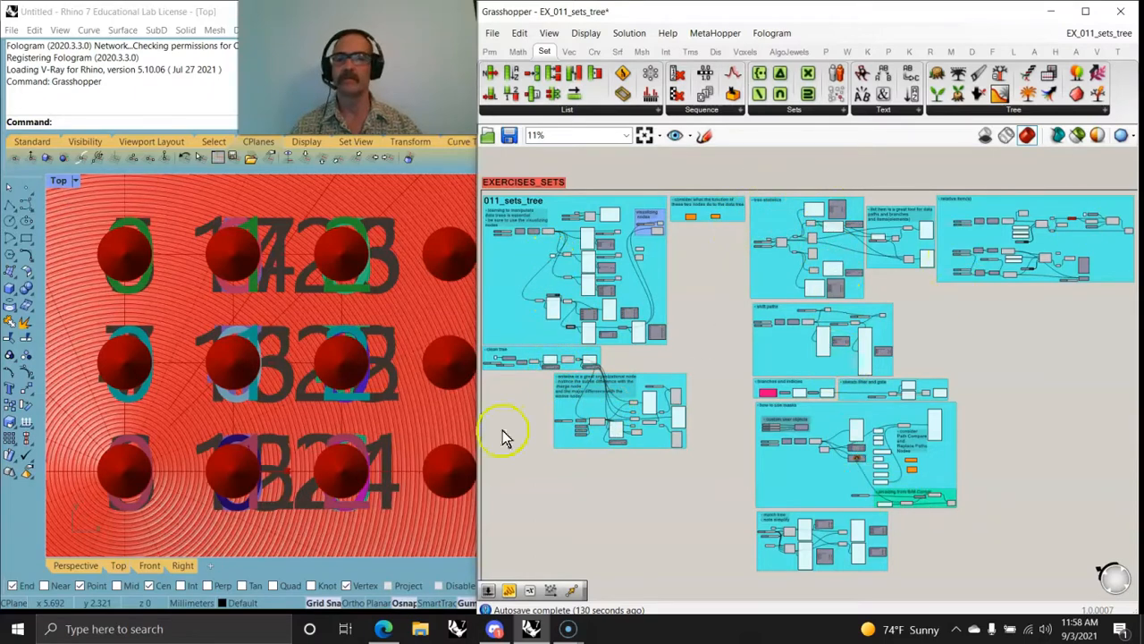
pyautogui.click(265, 374)
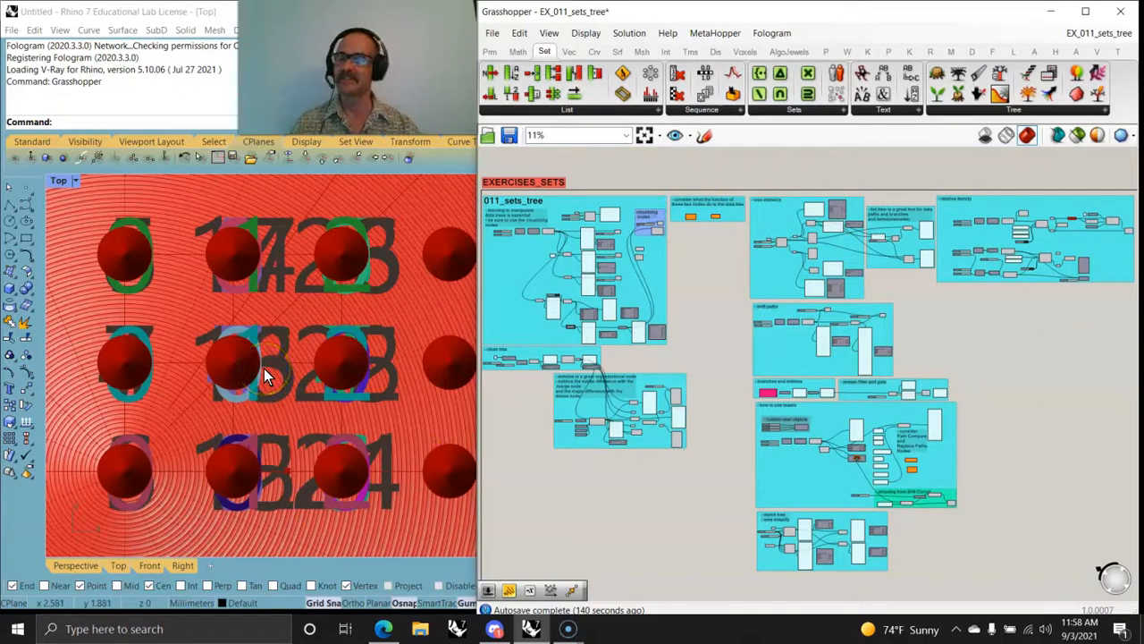
# Step: Examine the array of cones, numbered points and red disc in the Top viewport, both up close and as a whole
pyautogui.scroll(-5, 264, 368)
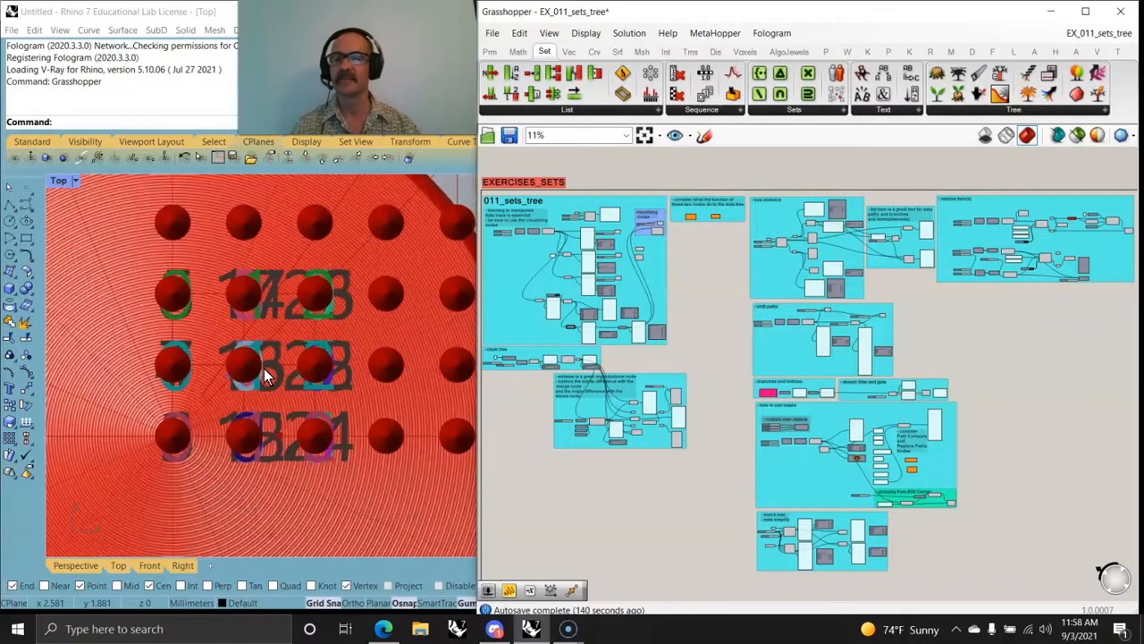
pyautogui.scroll(-3, 264, 368)
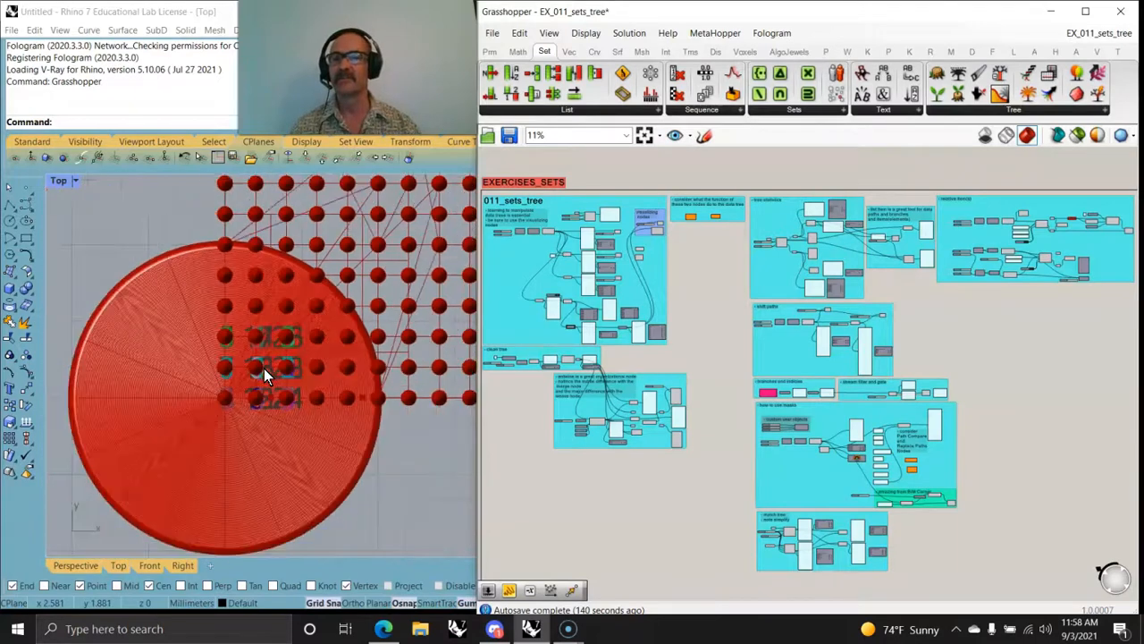
pyautogui.scroll(-3, 264, 369)
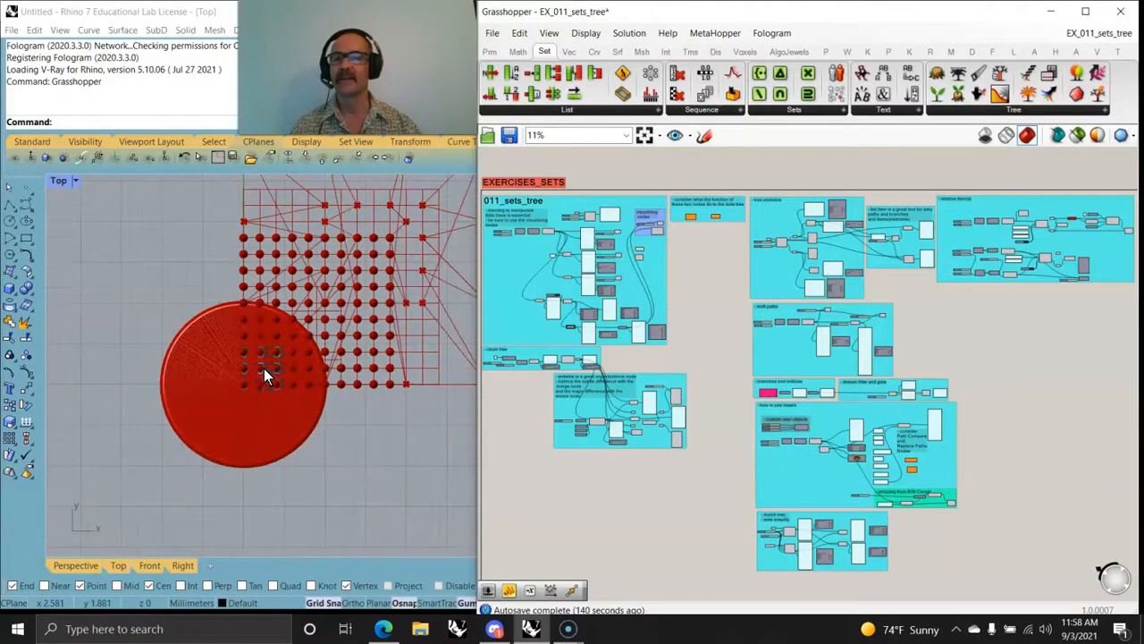
pyautogui.scroll(10, 264, 368)
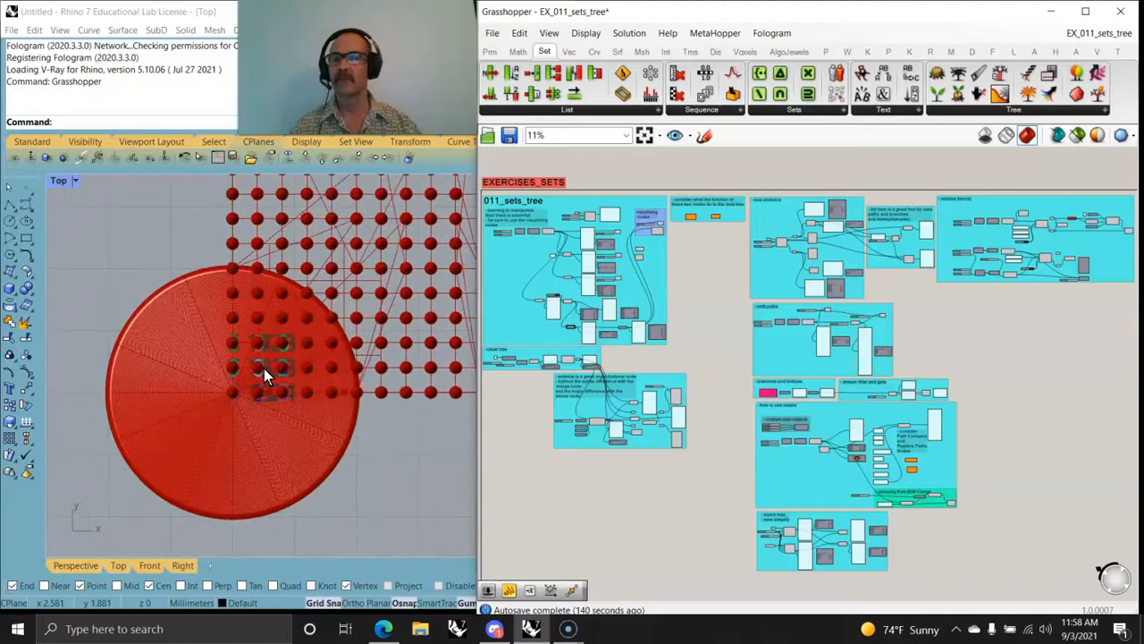
pyautogui.scroll(10, 204, 407)
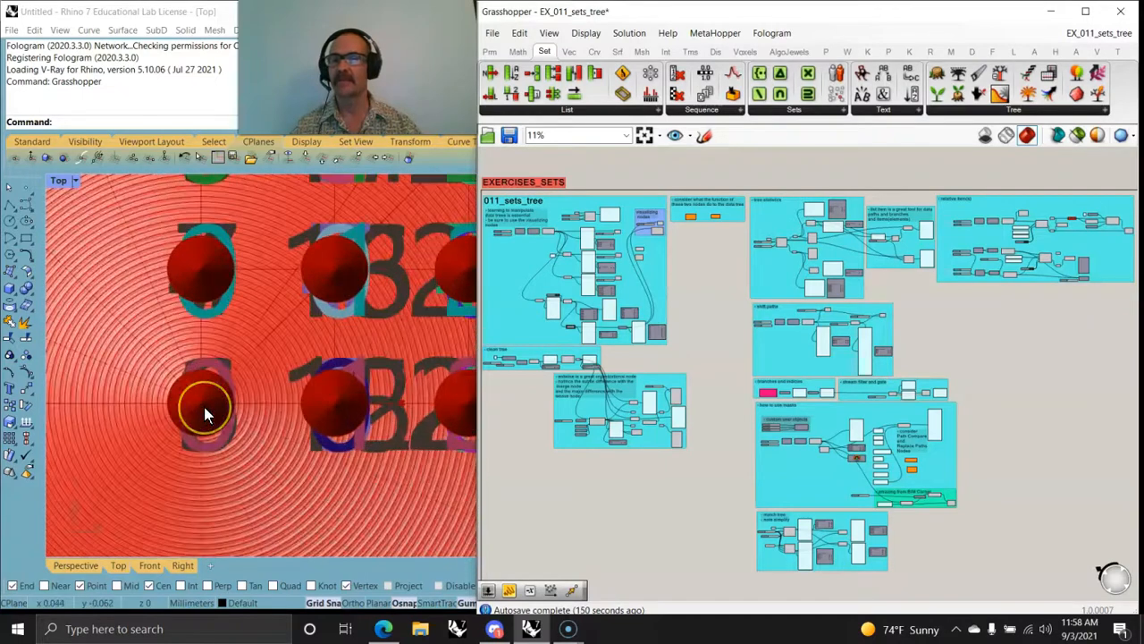
pyautogui.scroll(-10, 204, 407)
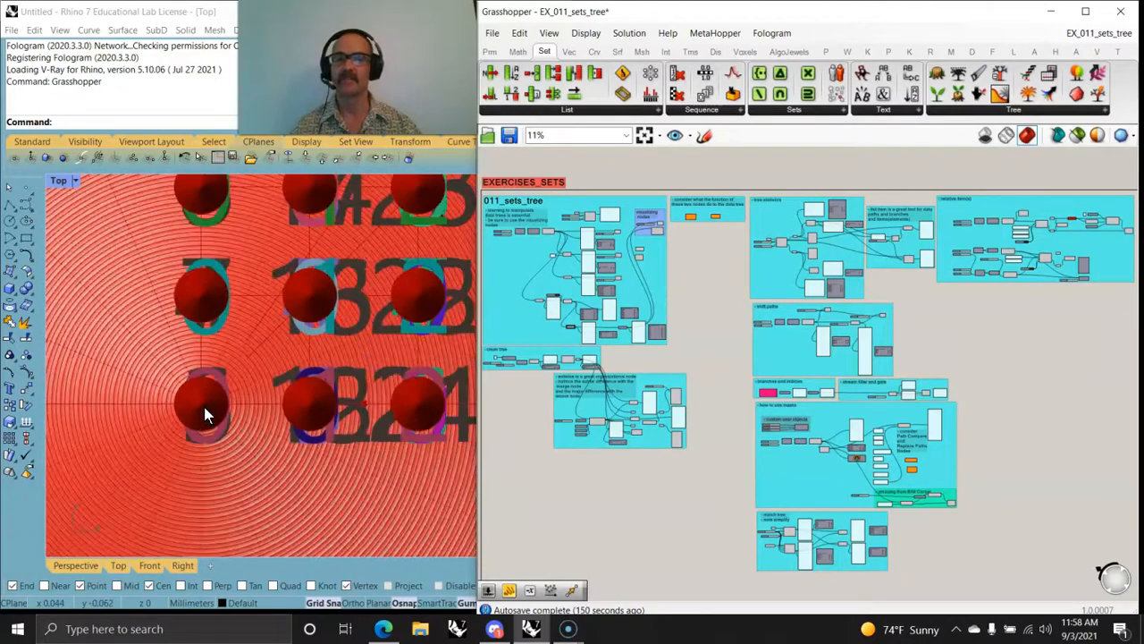
pyautogui.scroll(-3, 204, 407)
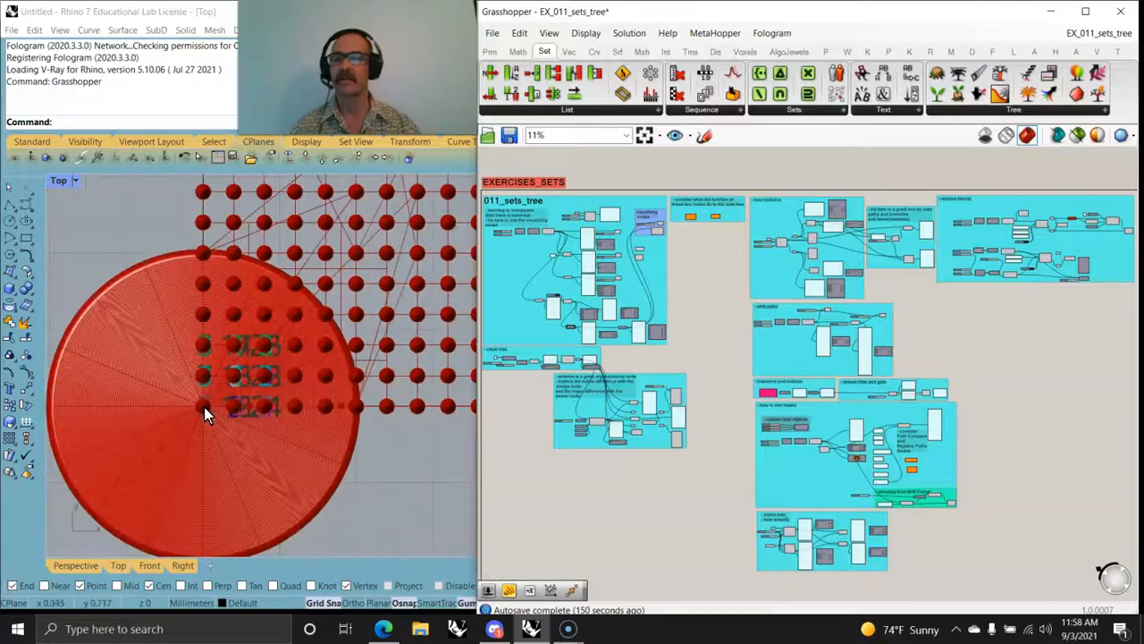
# Step: Switch Rhino from the Top viewport to a maximized Perspective viewport that frames the whole cone array
pyautogui.doubleClick(73, 188)
pyautogui.click(288, 182)
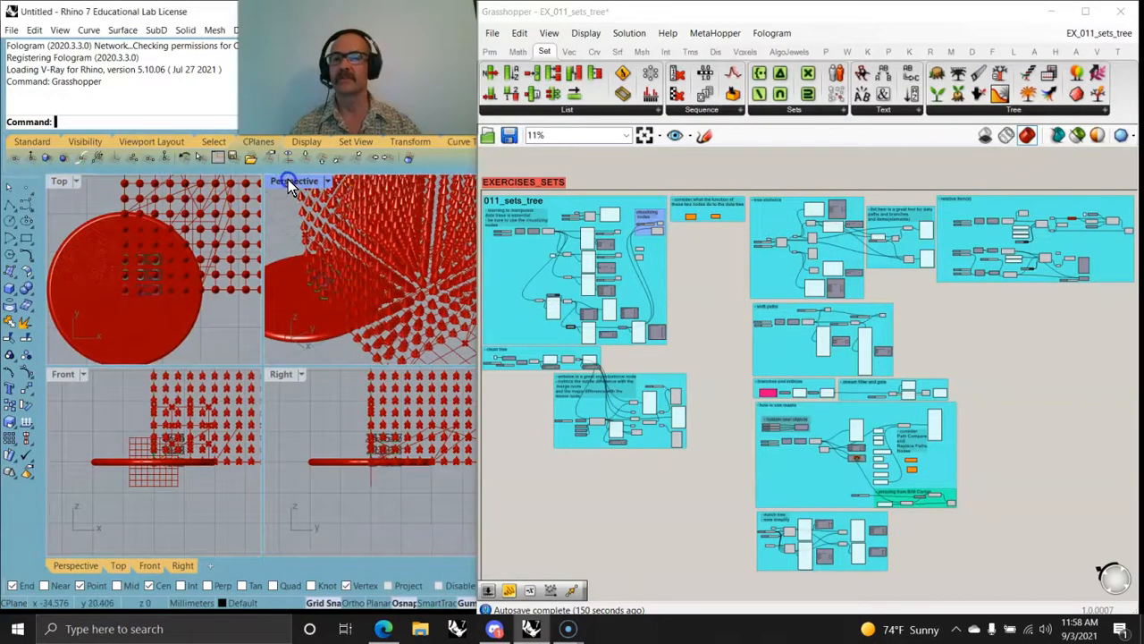
pyautogui.doubleClick(288, 181)
pyautogui.scroll(-5, 198, 421)
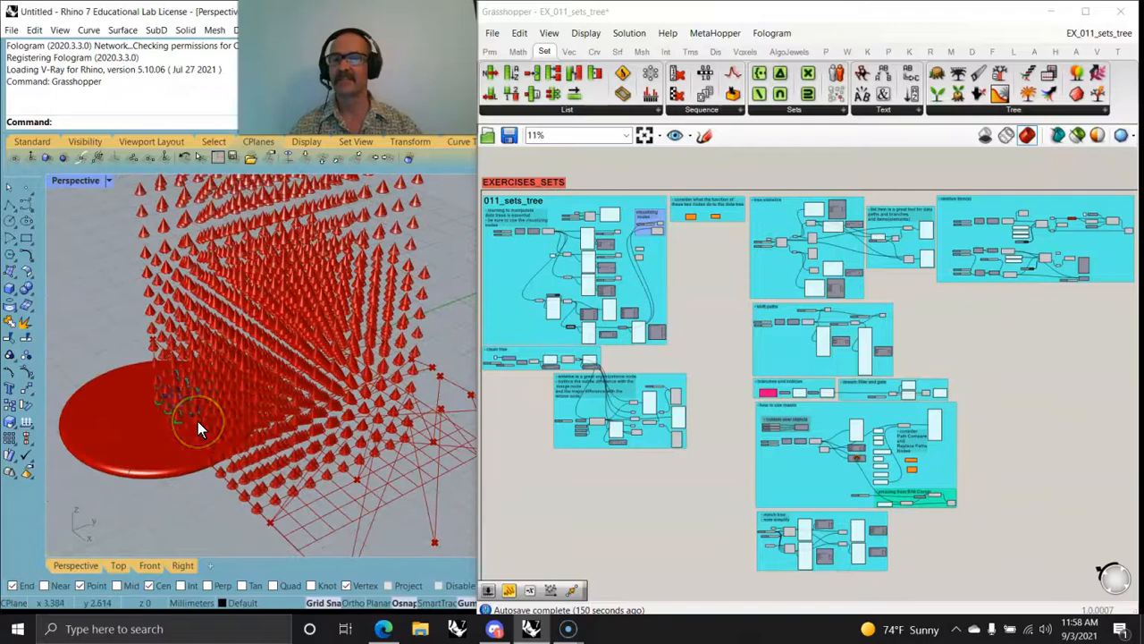
pyautogui.moveTo(231, 410); pyautogui.dragTo(205, 435, button='right')
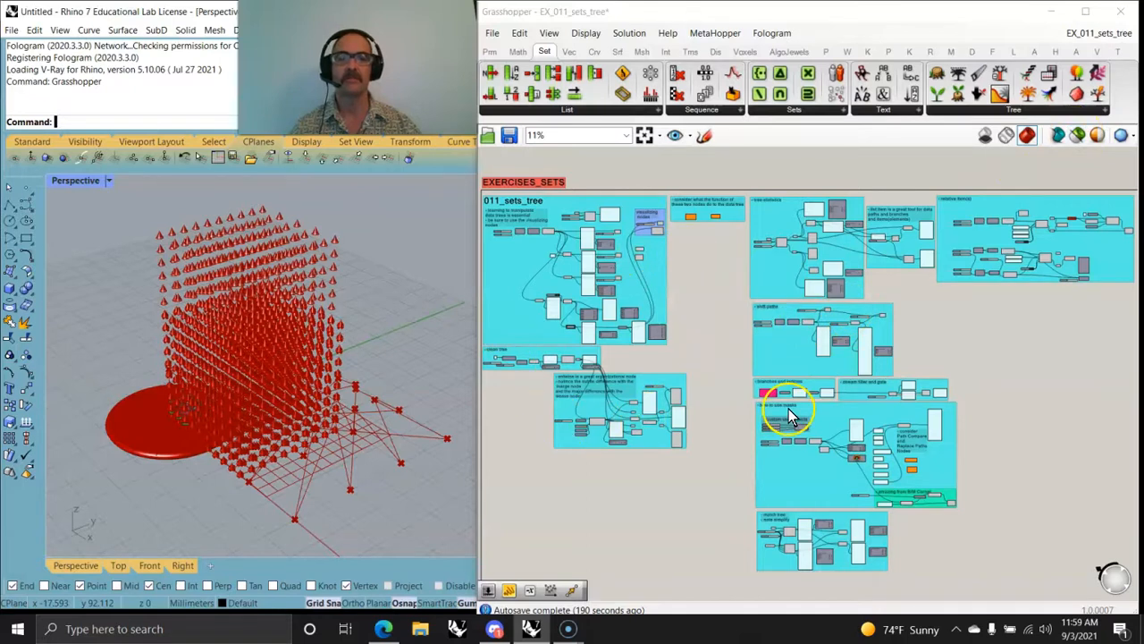
# Step: Disable the exercise groups below and beside the main 011_sets_tree group, leaving that group and the clean tree group enabled
pyautogui.scroll(-2, 783, 401)
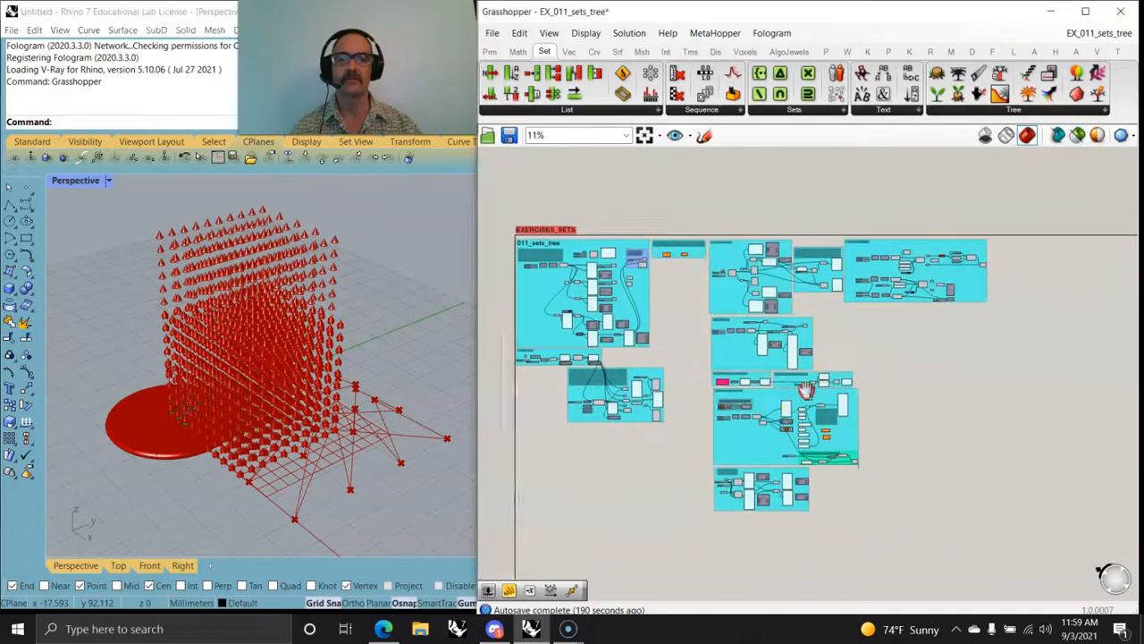
pyautogui.moveTo(1025, 561); pyautogui.dragTo(629, 207)
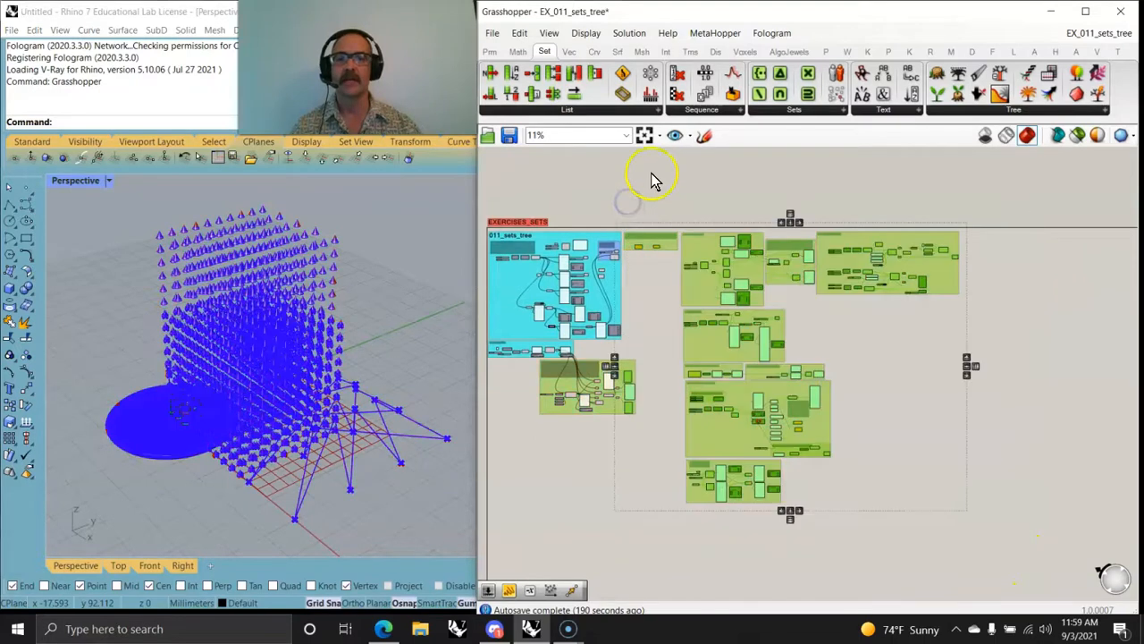
pyautogui.rightClick(653, 179)
pyautogui.click(695, 221)
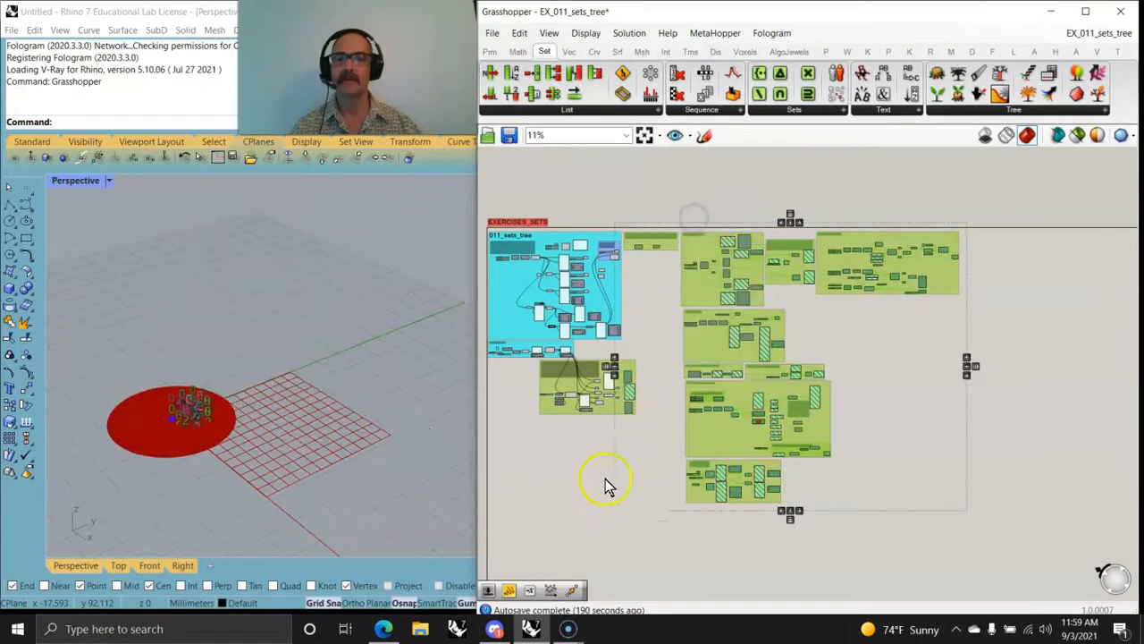
# Step: Disable the clean tree group and the entwine group beneath the main 011_sets_tree group
pyautogui.moveTo(605, 478); pyautogui.dragTo(761, 452, button='right')
pyautogui.moveTo(807, 427); pyautogui.dragTo(625, 323)
pyautogui.rightClick(566, 327)
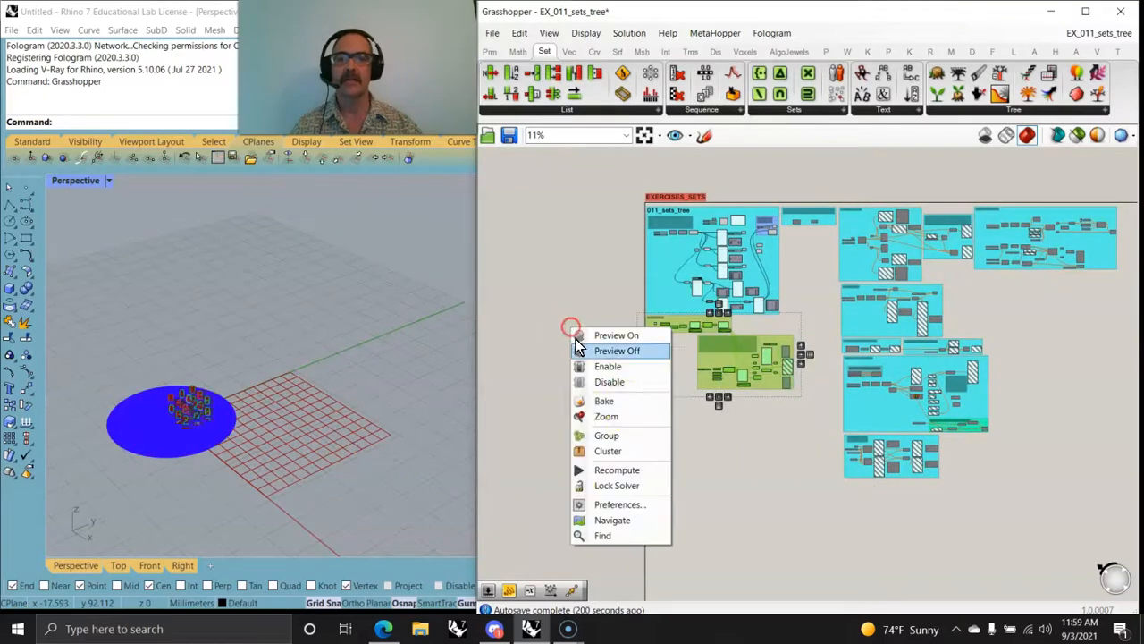
pyautogui.click(605, 380)
# Step: Examine the numbered points in Rhino and the 011_sets_tree group's point, flatten and graft branches with their panels and param viewers
pyautogui.scroll(8, 157, 420)
pyautogui.moveTo(143, 435); pyautogui.dragTo(204, 409, button='right')
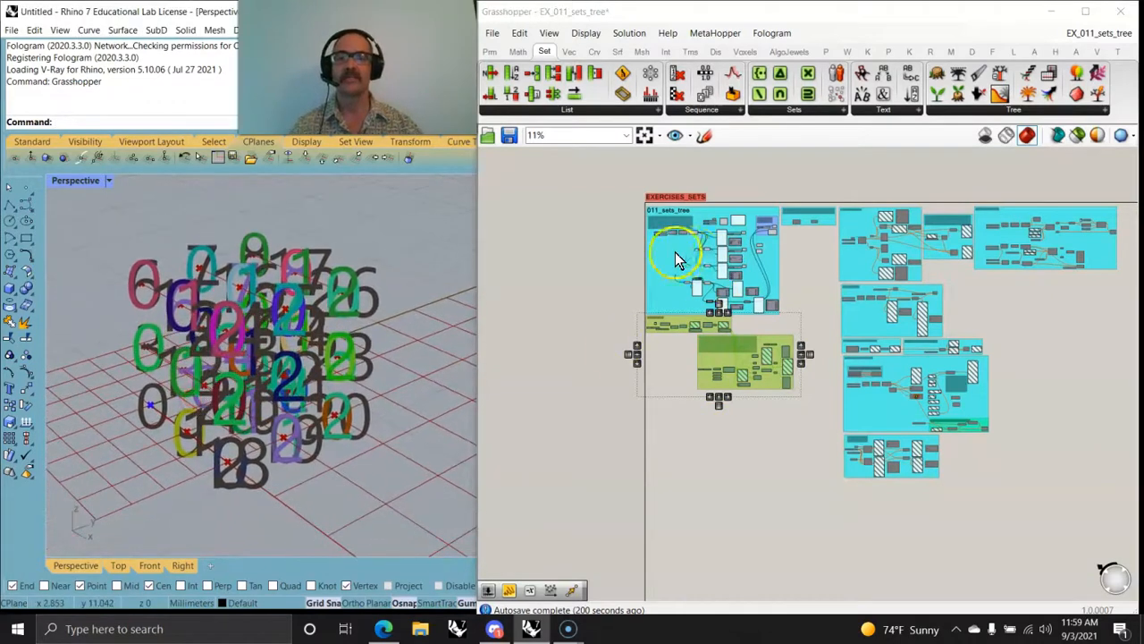
pyautogui.scroll(5, 715, 265)
pyautogui.moveTo(741, 263); pyautogui.dragTo(784, 359, button='right')
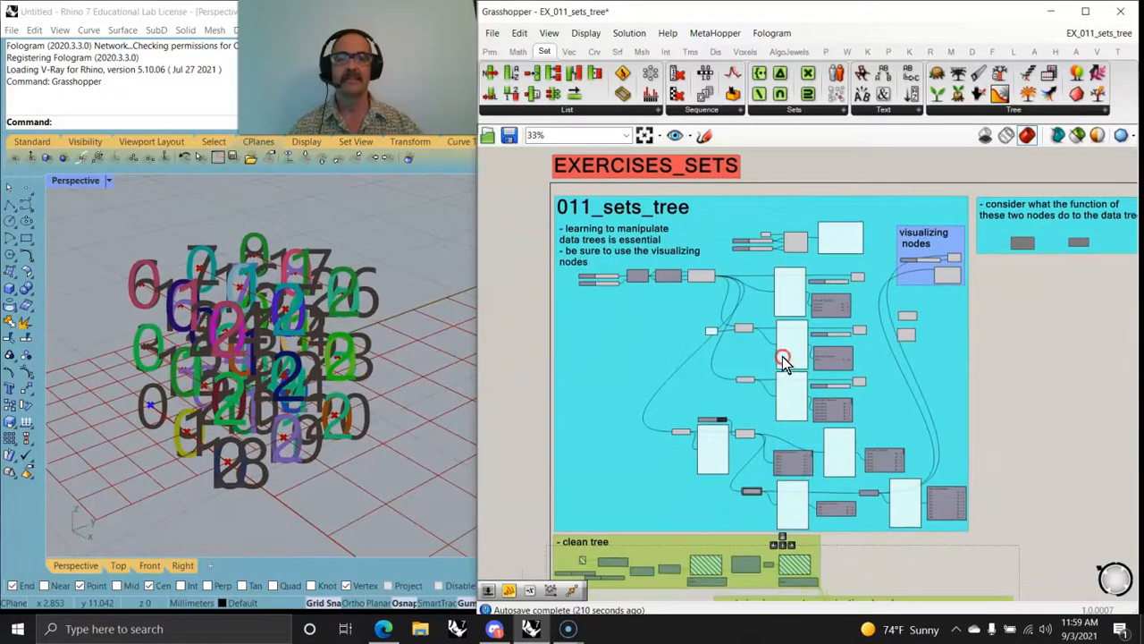
pyautogui.scroll(2, 783, 359)
pyautogui.moveTo(712, 348); pyautogui.dragTo(848, 512, button='right')
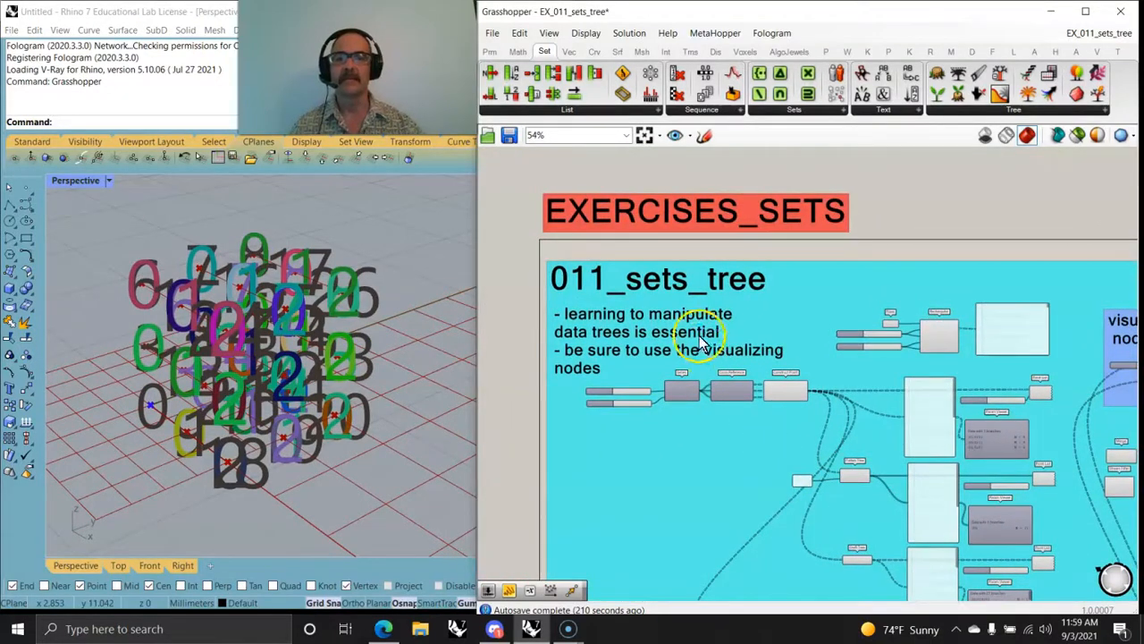
pyautogui.scroll(1, 640, 381)
pyautogui.scroll(2, 640, 382)
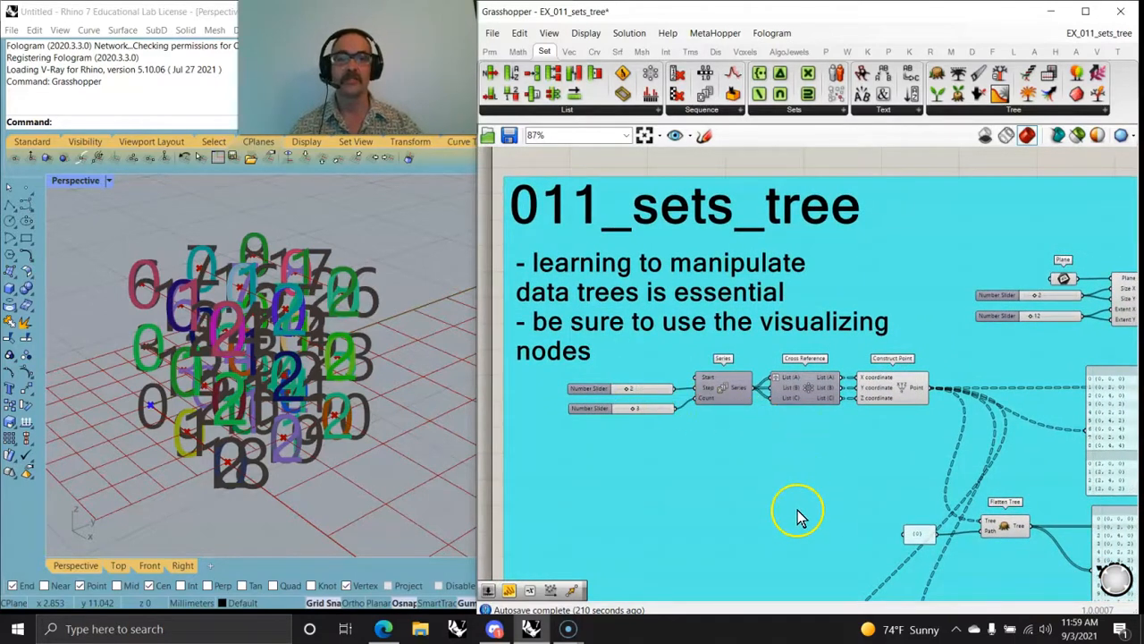
pyautogui.moveTo(797, 519); pyautogui.dragTo(626, 396, button='right')
pyautogui.scroll(-3, 723, 417)
pyautogui.scroll(5, 957, 319)
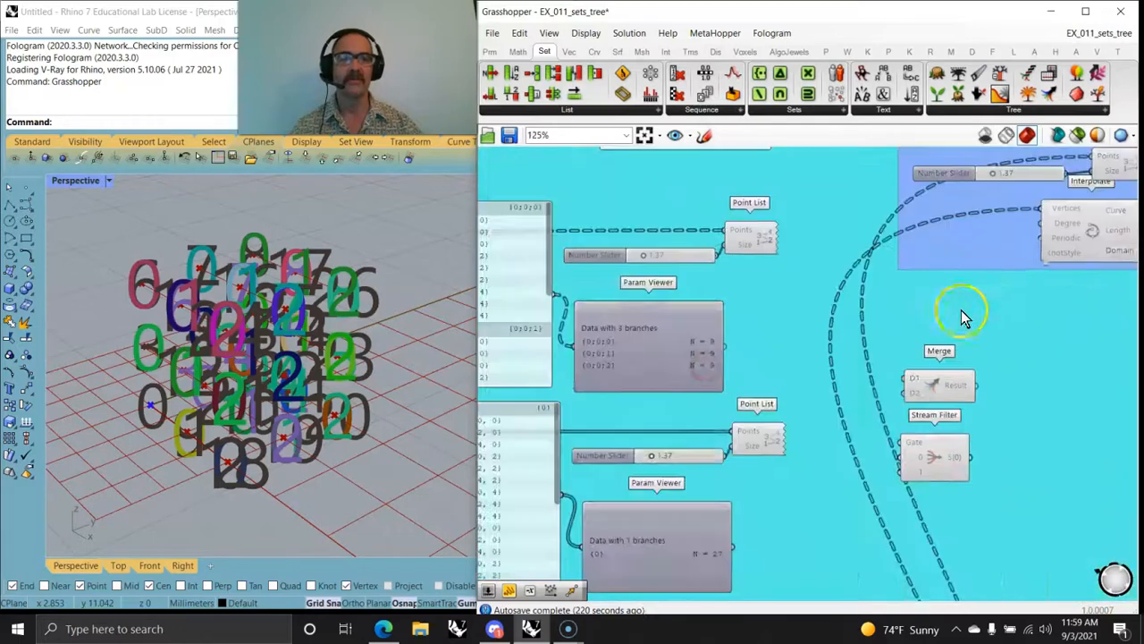
pyautogui.moveTo(1050, 350); pyautogui.dragTo(894, 270, button='right')
pyautogui.moveTo(846, 476); pyautogui.dragTo(935, 295, button='right')
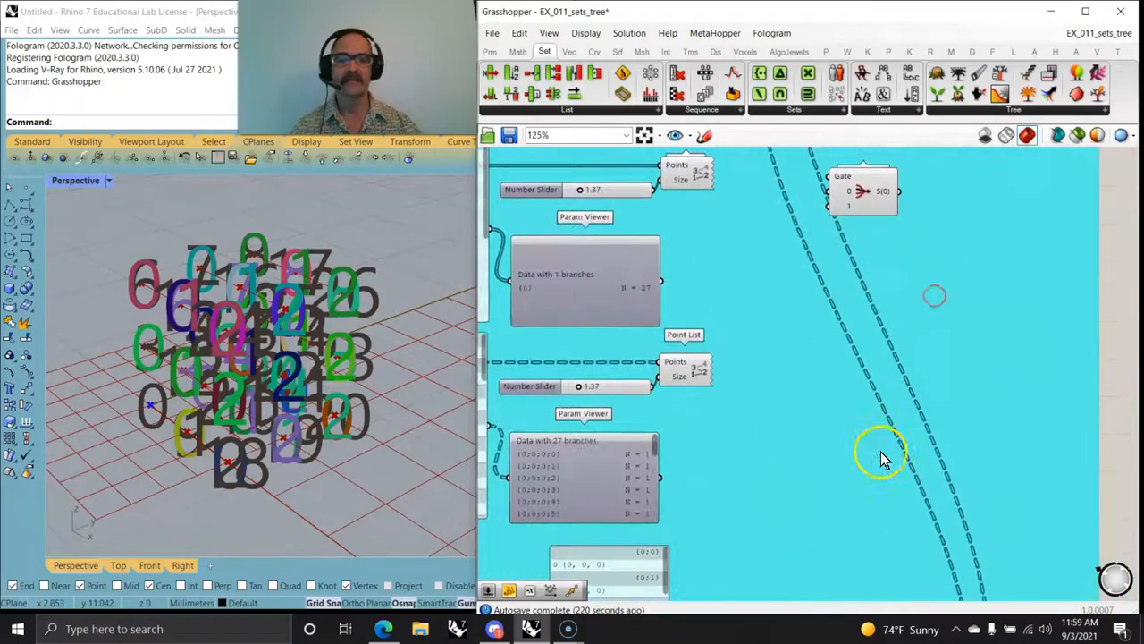
pyautogui.scroll(-3, 902, 276)
pyautogui.moveTo(797, 341); pyautogui.dragTo(978, 511, button='right')
pyautogui.moveTo(766, 329); pyautogui.dragTo(823, 507, button='right')
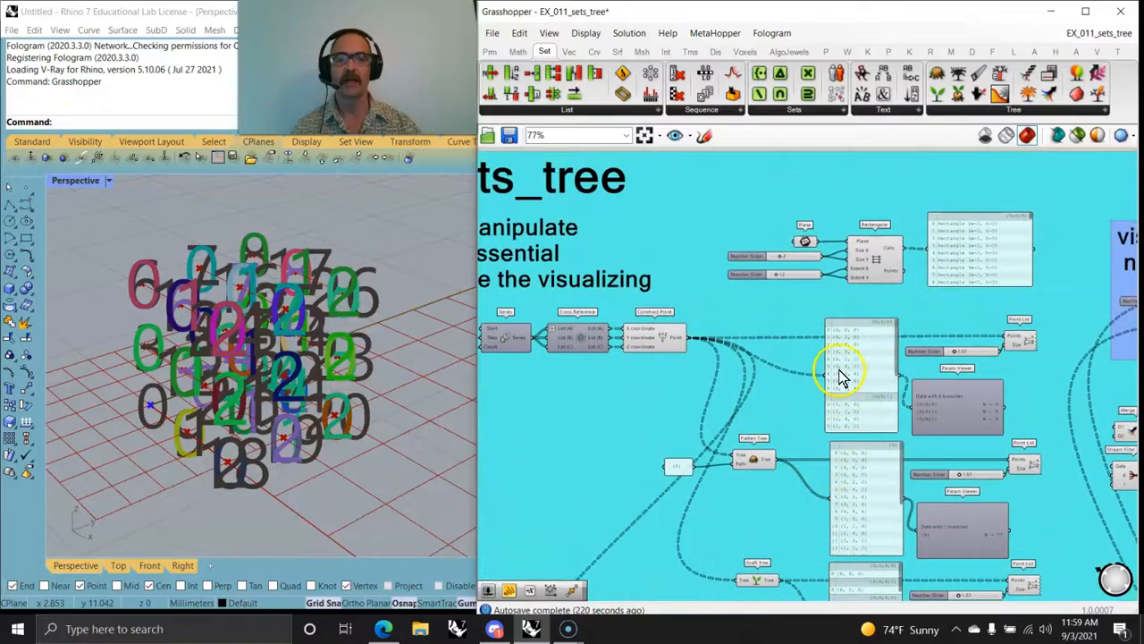
# Step: Select the Construct Point component fed by Series and Cross Reference, and limit the preview to selected objects only
pyautogui.moveTo(939, 420)
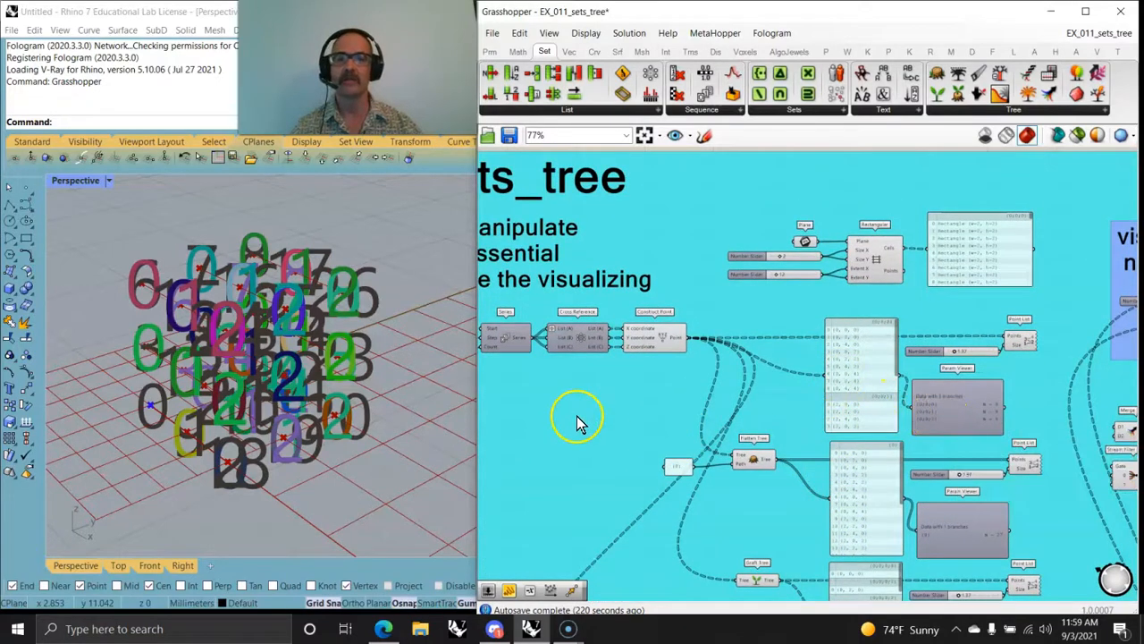
pyautogui.scroll(2, 582, 424)
pyautogui.scroll(2, 659, 478)
pyautogui.moveTo(686, 465); pyautogui.dragTo(749, 474, button='right')
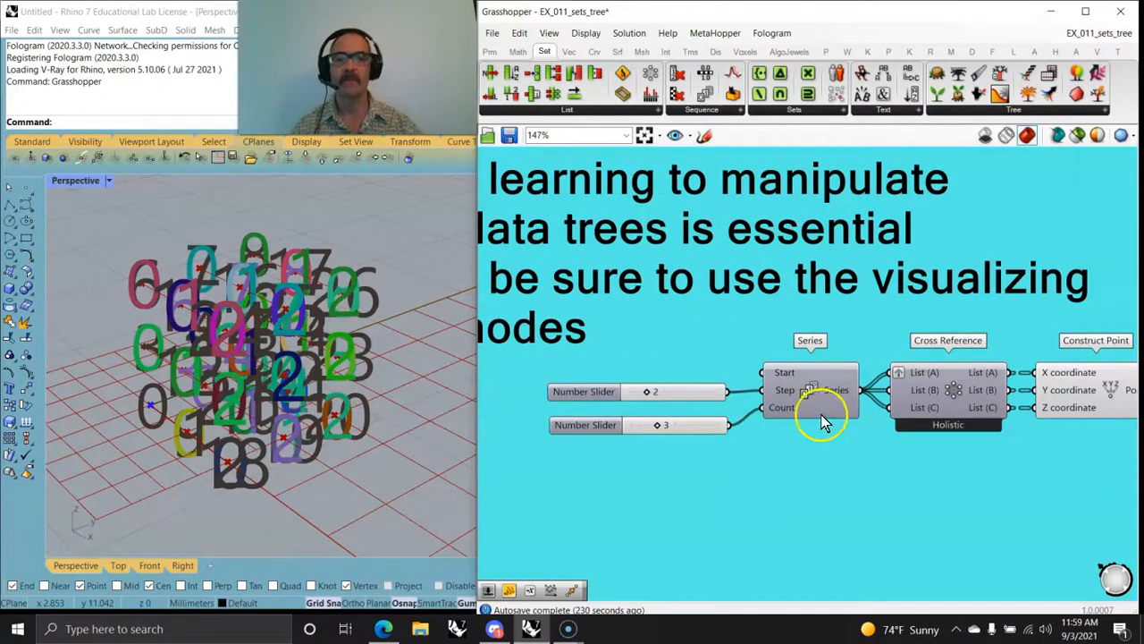
pyautogui.moveTo(858, 500); pyautogui.dragTo(797, 482, button='right')
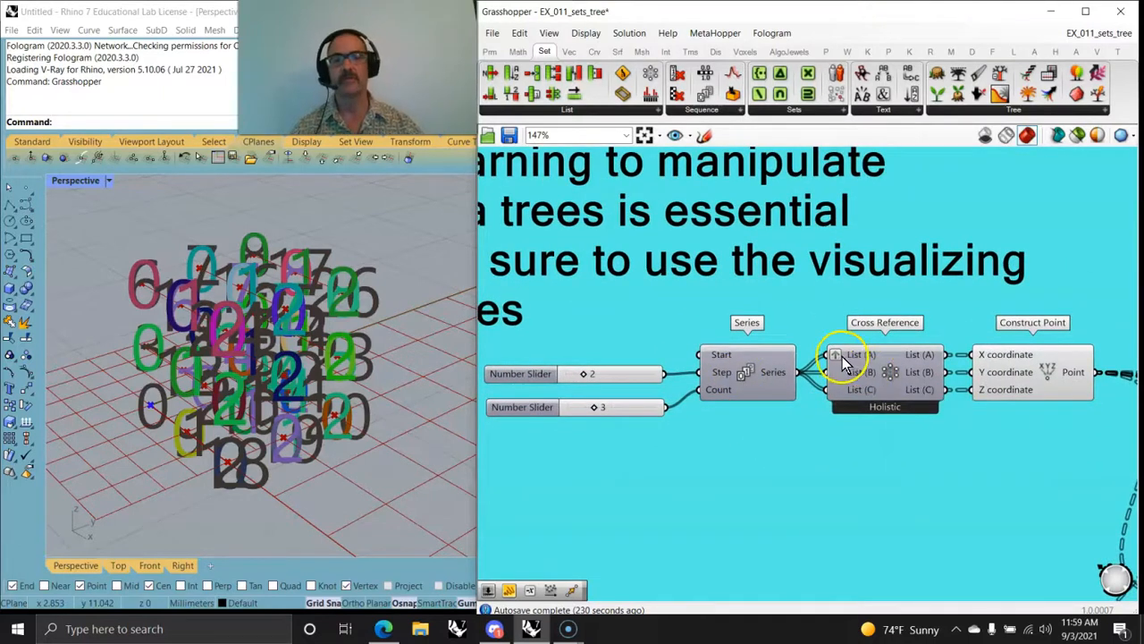
pyautogui.click(1039, 376)
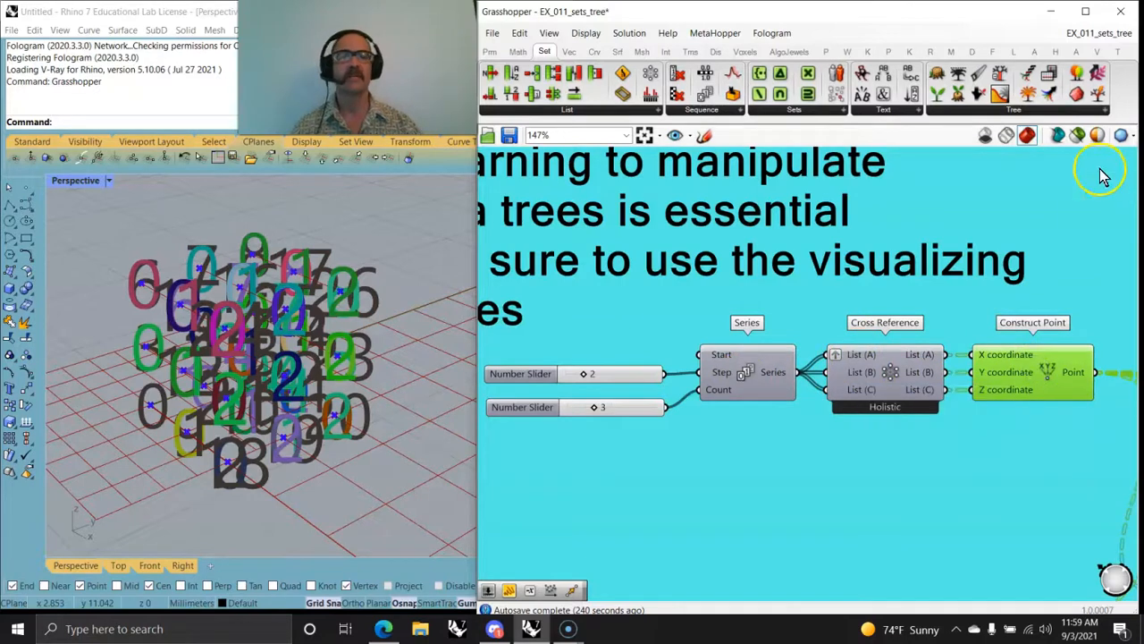
pyautogui.click(1077, 135)
pyautogui.moveTo(435, 423); pyautogui.dragTo(286, 427, button='right')
pyautogui.moveTo(1028, 458); pyautogui.dragTo(816, 388, button='right')
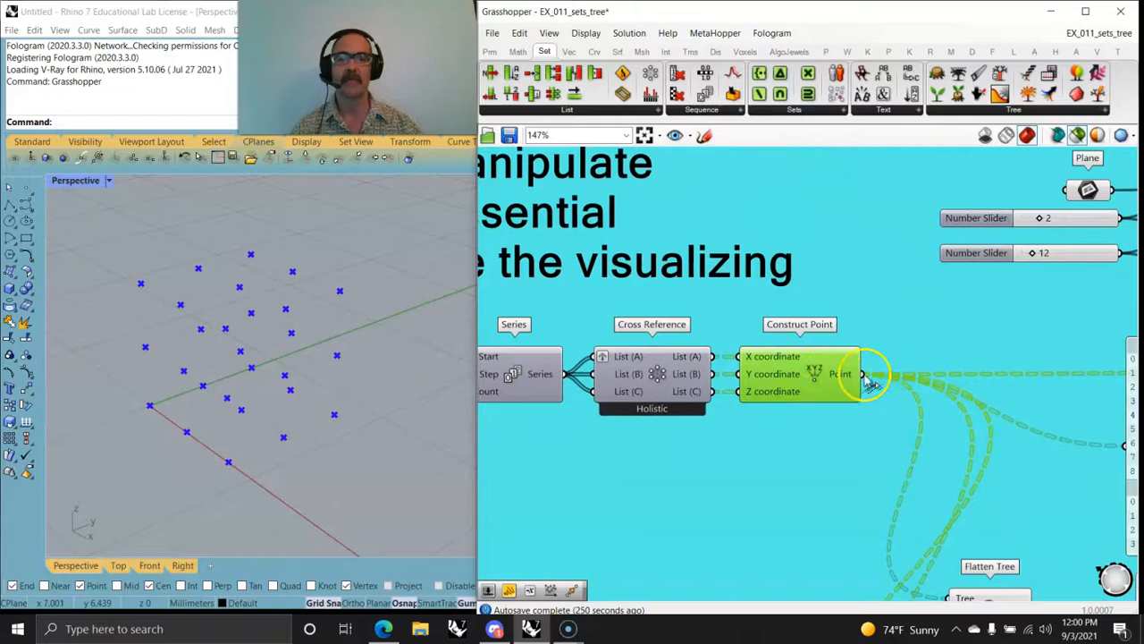
# Step: Try a higher Series count to see a larger point grid, and return the count slider to 3
pyautogui.moveTo(661, 515); pyautogui.dragTo(975, 505, button='right')
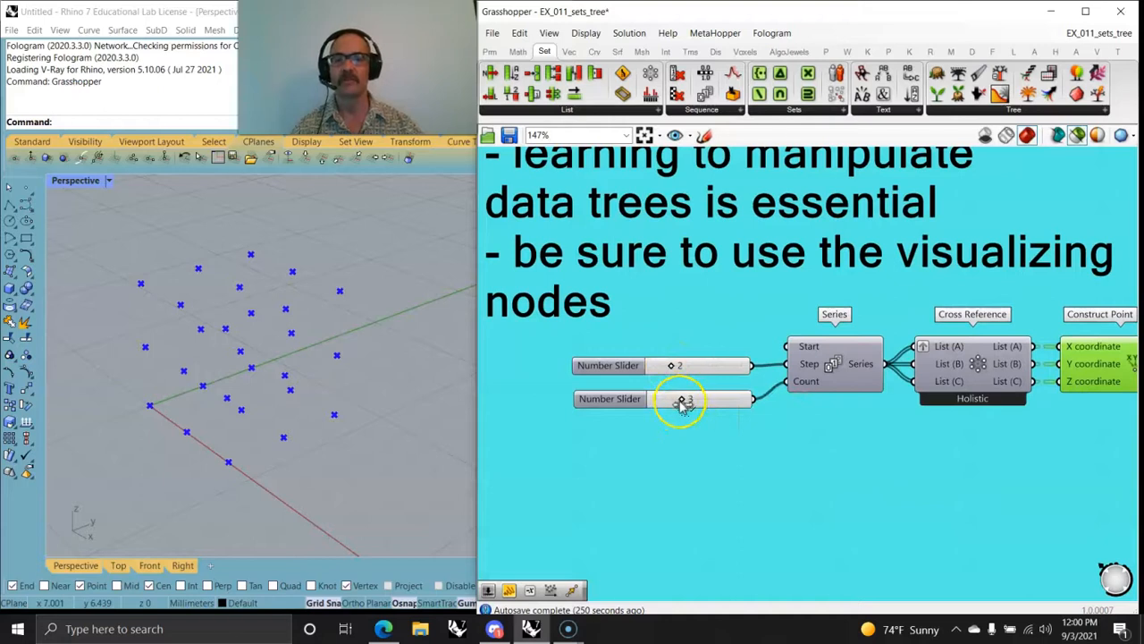
pyautogui.moveTo(682, 404); pyautogui.dragTo(817, 402)
pyautogui.moveTo(376, 401); pyautogui.dragTo(219, 377, button='right')
pyautogui.scroll(-3, 219, 378)
pyautogui.scroll(6, 223, 378)
pyautogui.moveTo(741, 401); pyautogui.dragTo(685, 404)
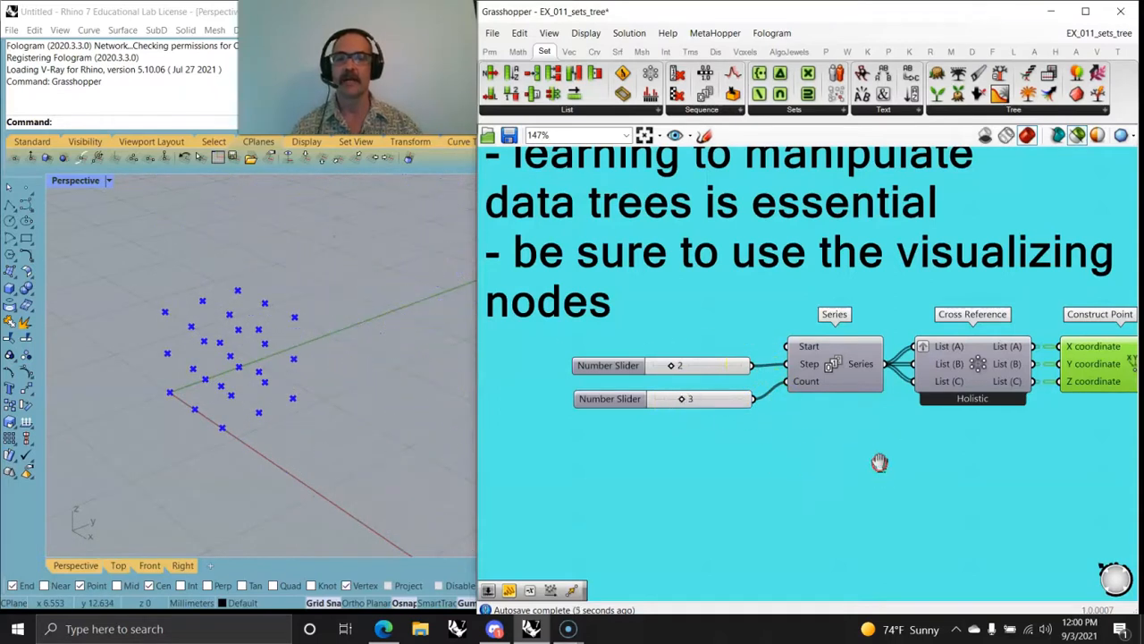
# Step: Select the Plane component feeding the Rectangular grid to preview its plane in Rhino
pyautogui.moveTo(882, 468); pyautogui.dragTo(756, 468, button='right')
pyautogui.scroll(-3, 879, 467)
pyautogui.moveTo(879, 467); pyautogui.dragTo(645, 385, button='right')
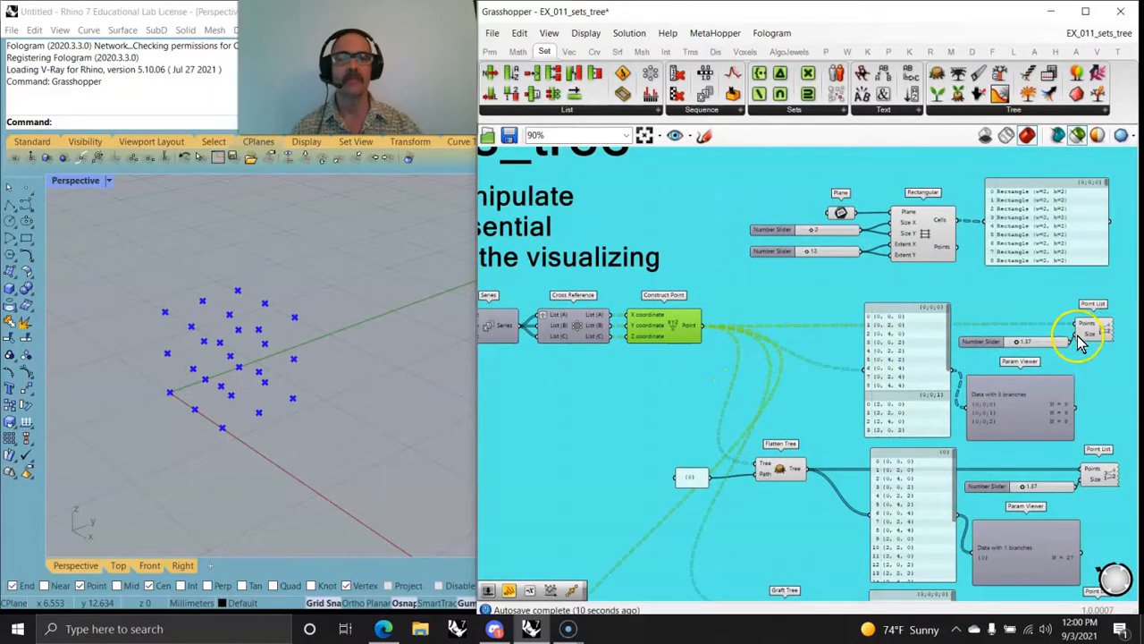
pyautogui.moveTo(971, 295); pyautogui.dragTo(859, 354, button='right')
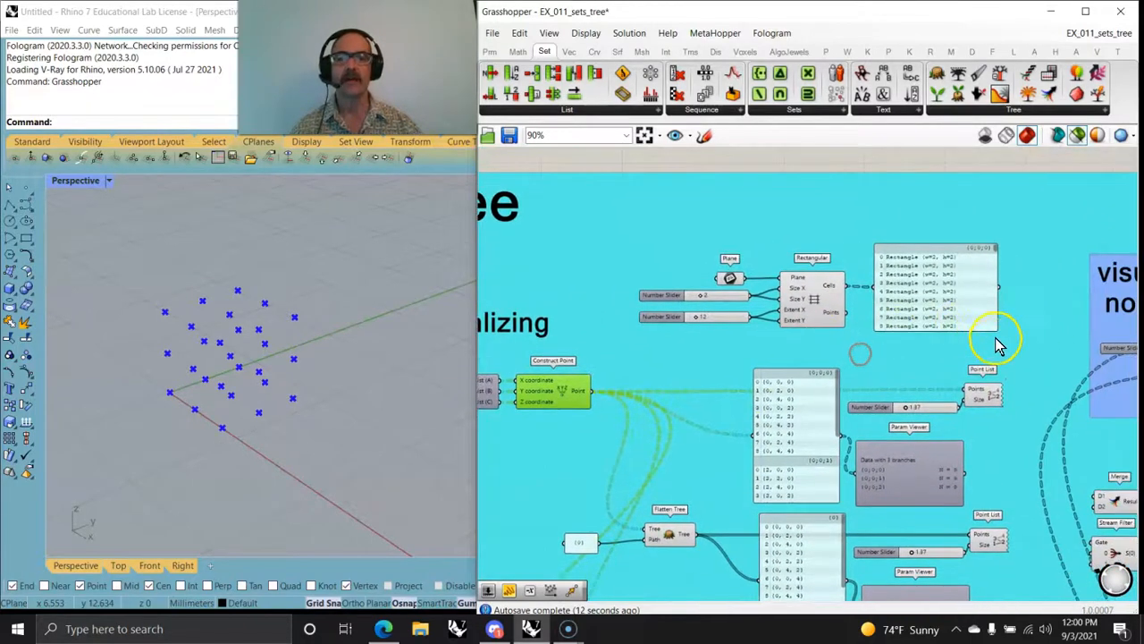
pyautogui.scroll(3, 801, 308)
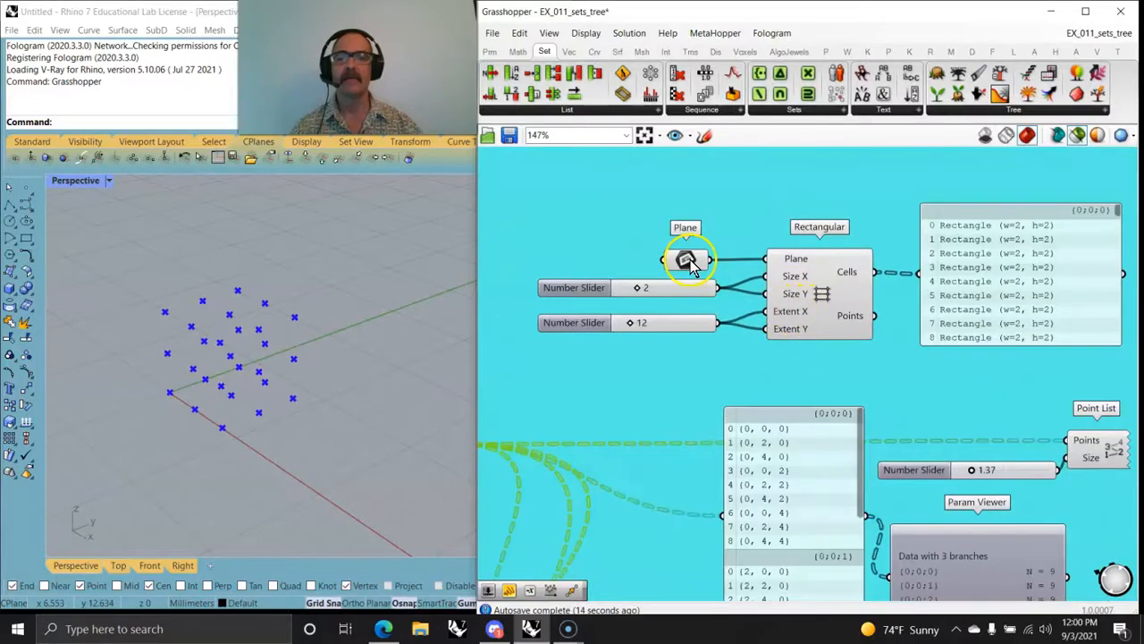
pyautogui.click(686, 264)
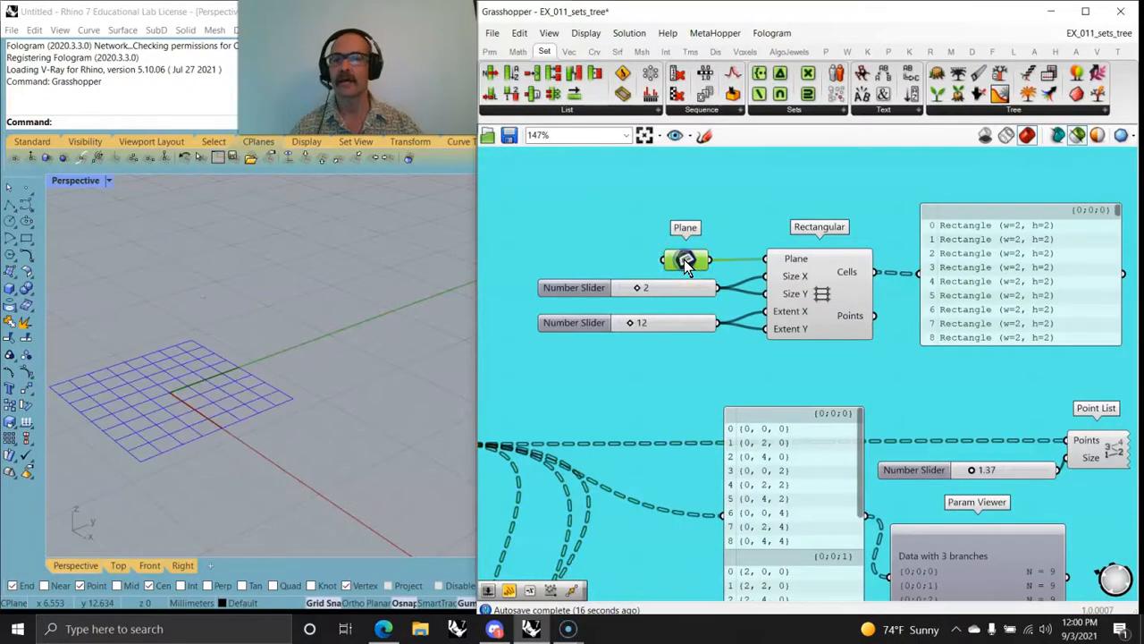
# Step: Preview the Rectangular grid component in Rhino and check the panel listing its cells, keeping the grid component selected
pyautogui.click(822, 300)
pyautogui.moveTo(236, 411); pyautogui.dragTo(262, 421, button='right')
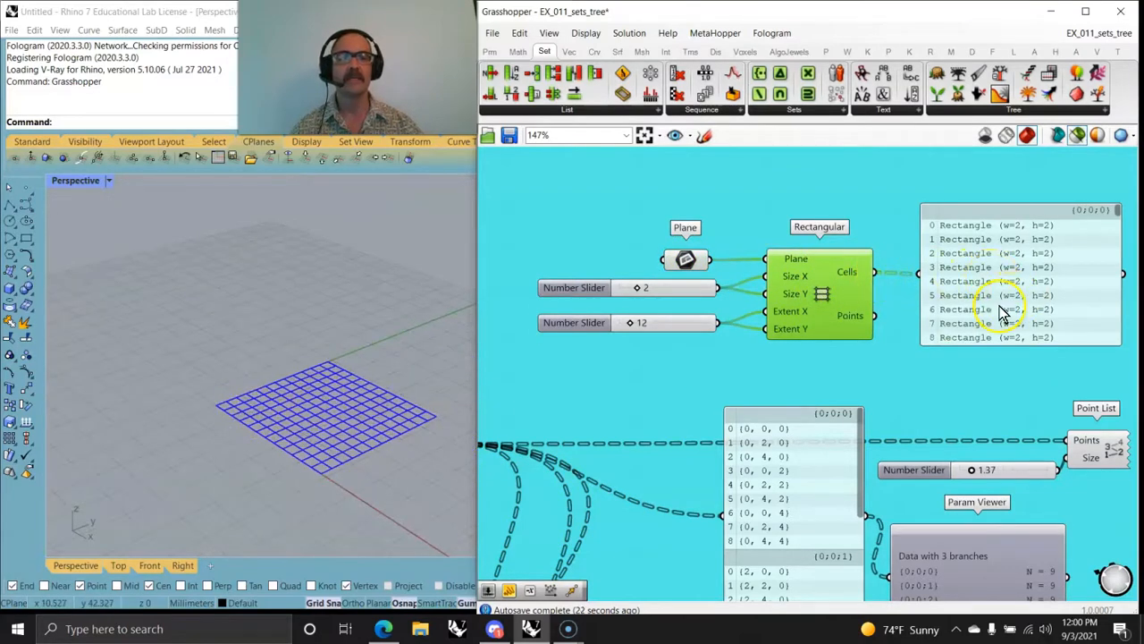
pyautogui.moveTo(1006, 310); pyautogui.dragTo(1010, 307)
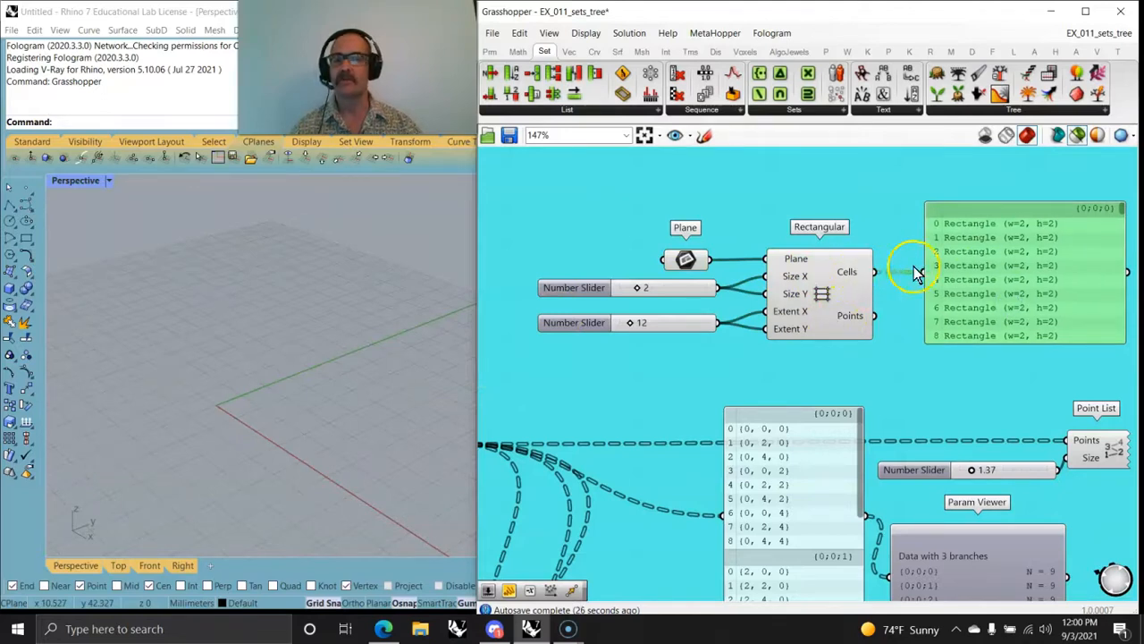
pyautogui.click(847, 296)
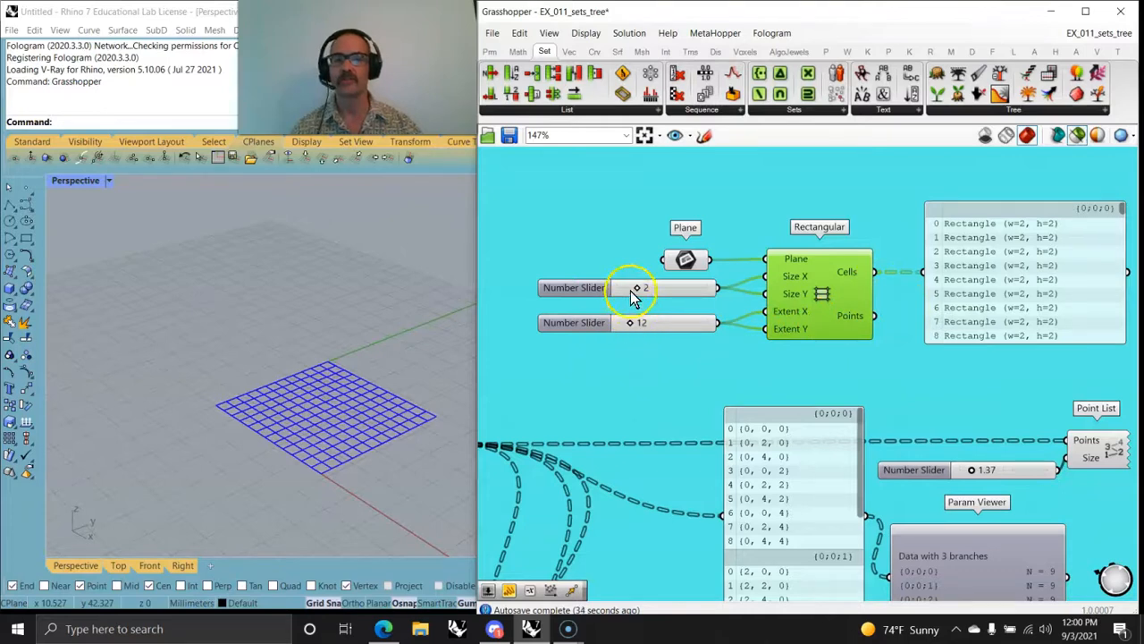
# Step: Inspect the preview, description and available options of the Plane component, and return to previewing the Rectangular grid
pyautogui.click(684, 258)
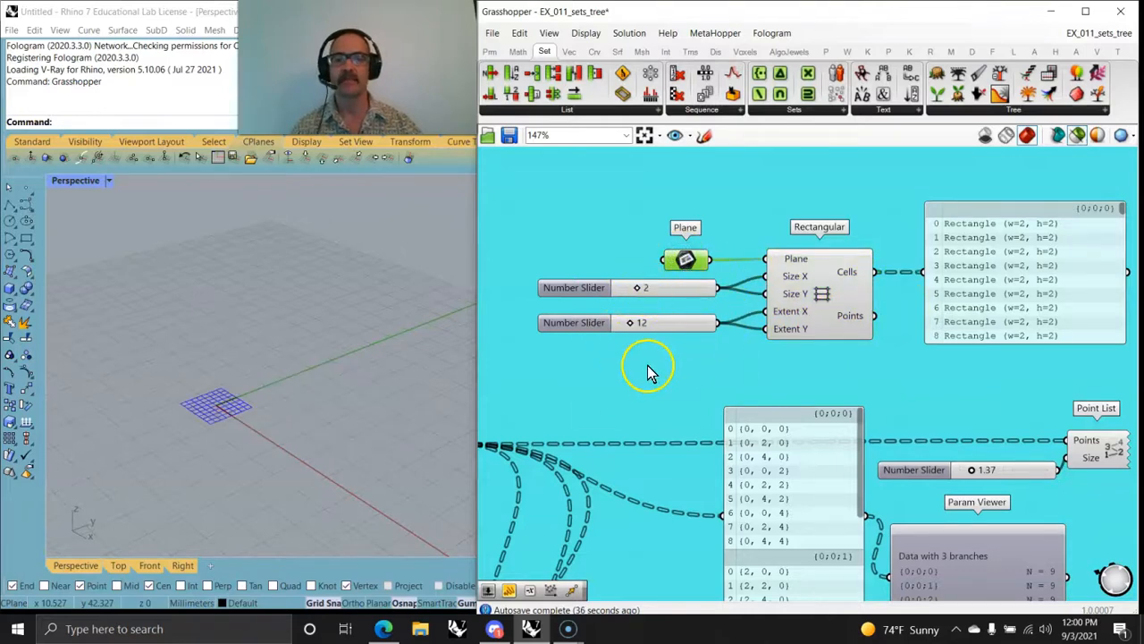
pyautogui.scroll(-2, 653, 368)
pyautogui.moveTo(657, 376); pyautogui.dragTo(718, 316, button='right')
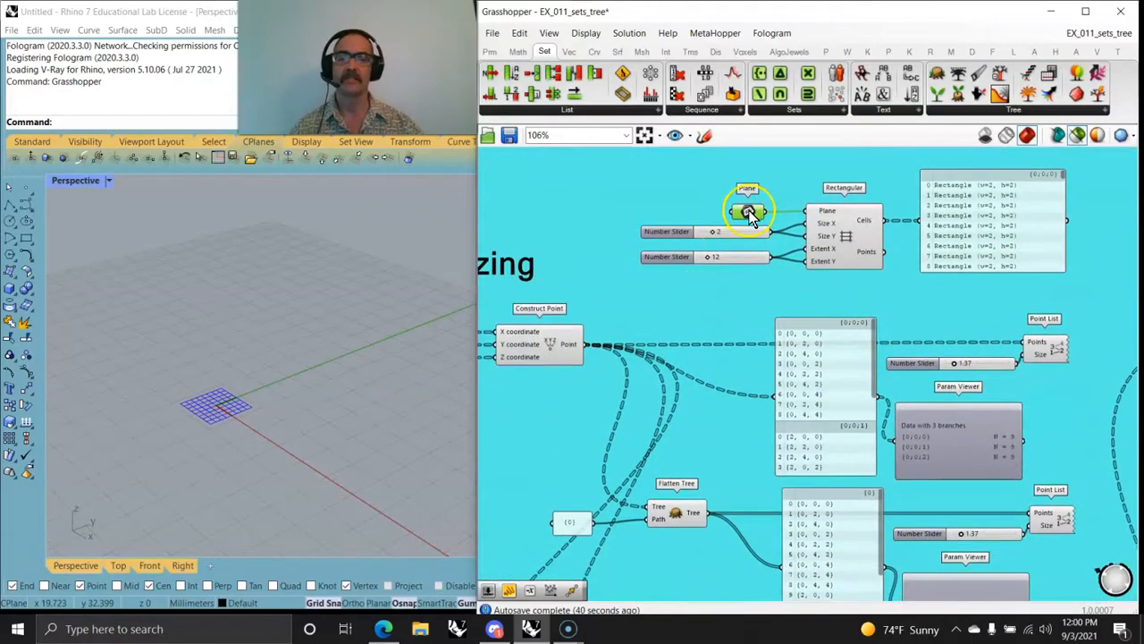
pyautogui.moveTo(751, 218)
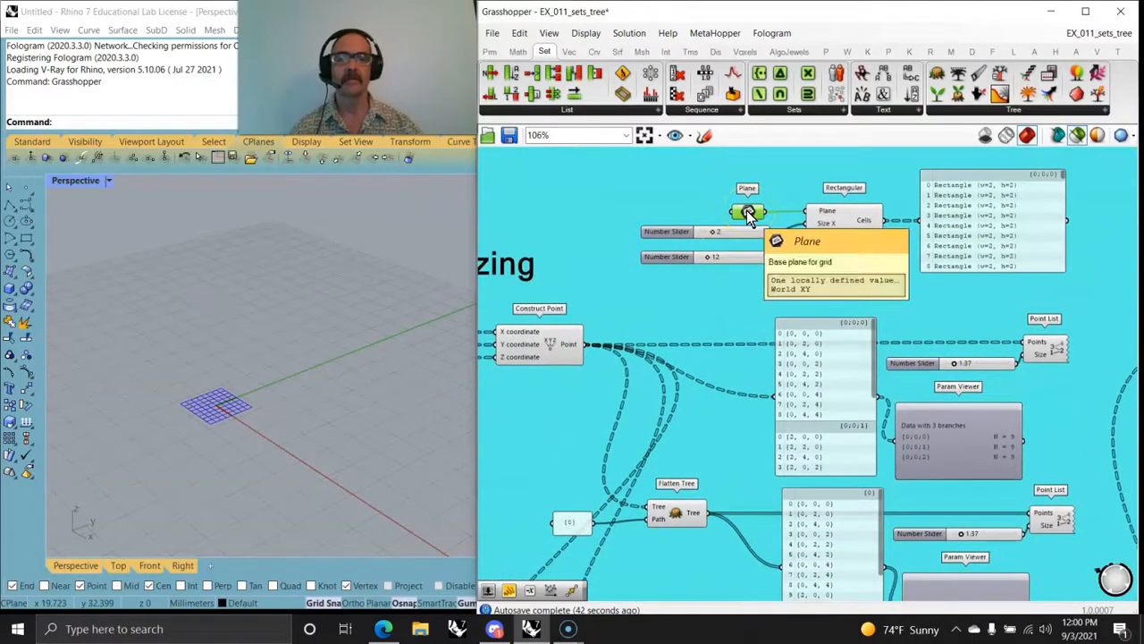
pyautogui.rightClick(748, 214)
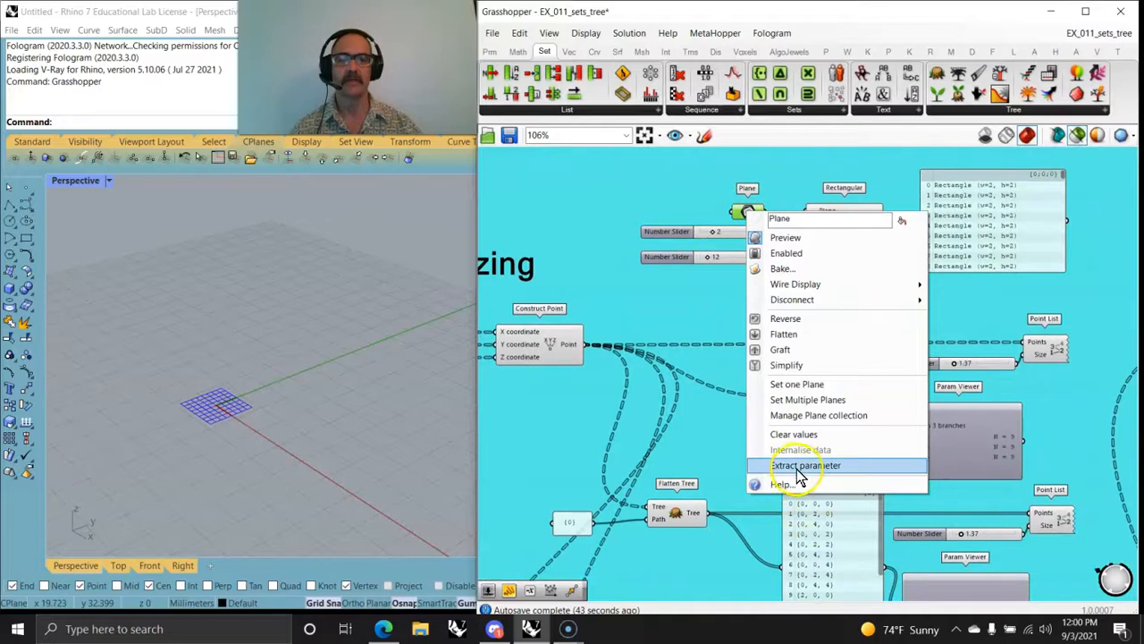
pyautogui.click(704, 420)
pyautogui.click(783, 235)
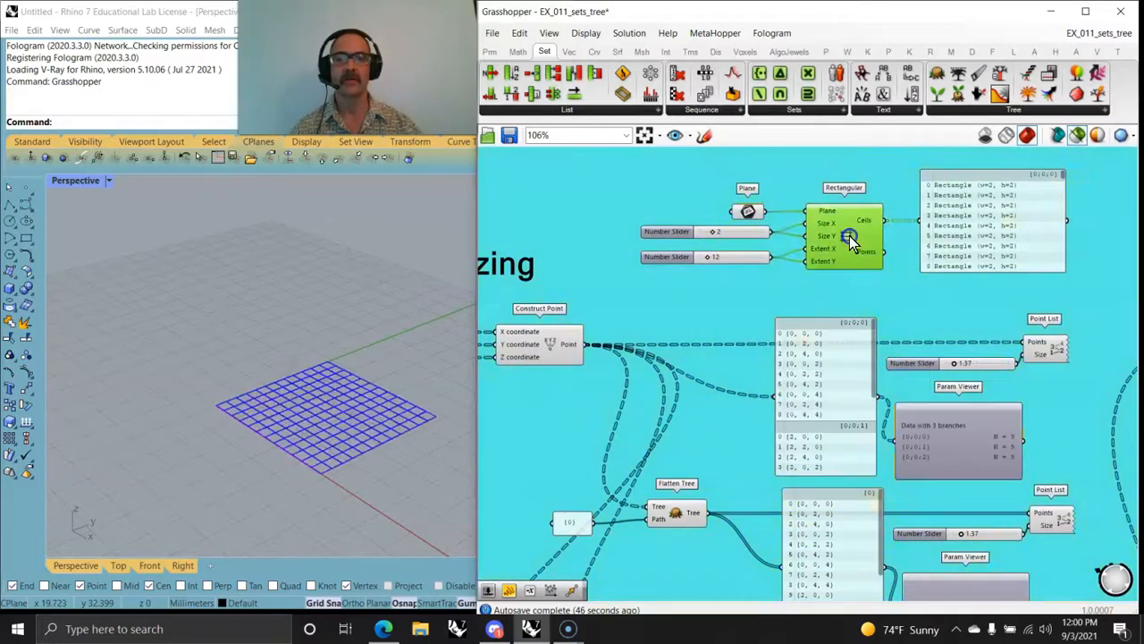
# Step: Select the Construct Point component fed by Cross Reference to preview its points up close in Rhino
pyautogui.moveTo(691, 414); pyautogui.dragTo(794, 340, button='right')
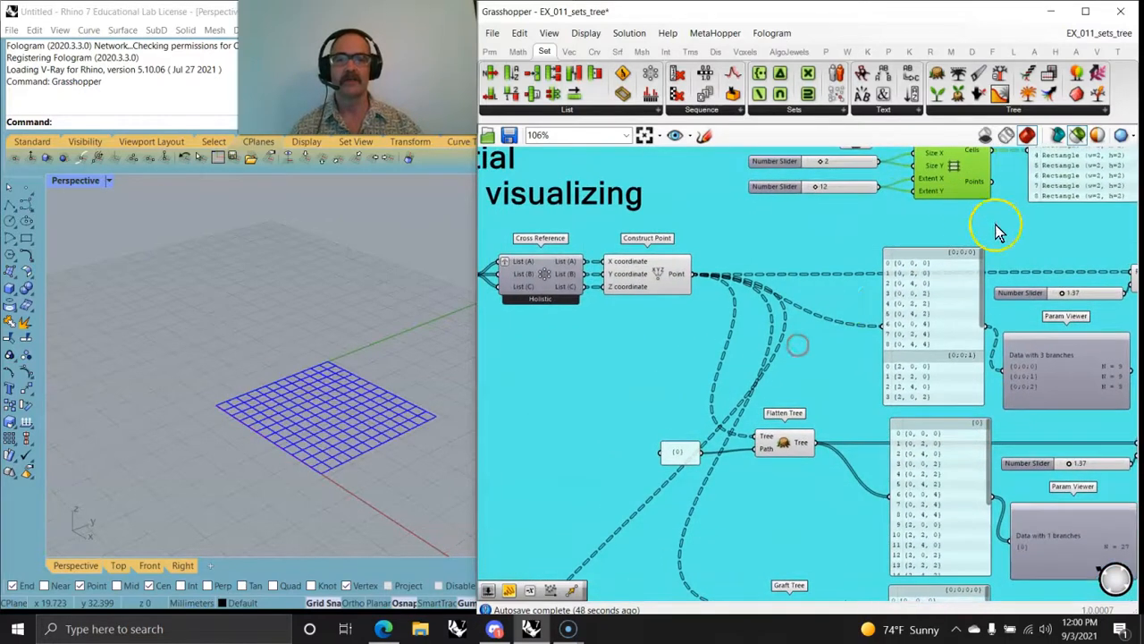
pyautogui.moveTo(606, 319); pyautogui.dragTo(794, 385, button='right')
pyautogui.click(833, 316)
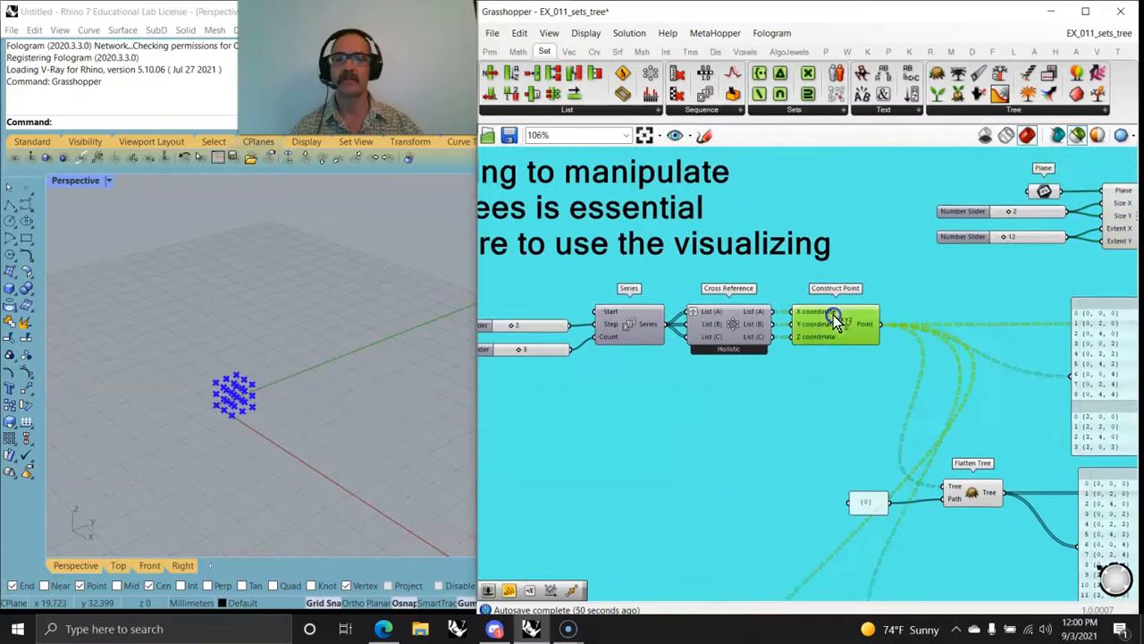
pyautogui.scroll(5, 236, 404)
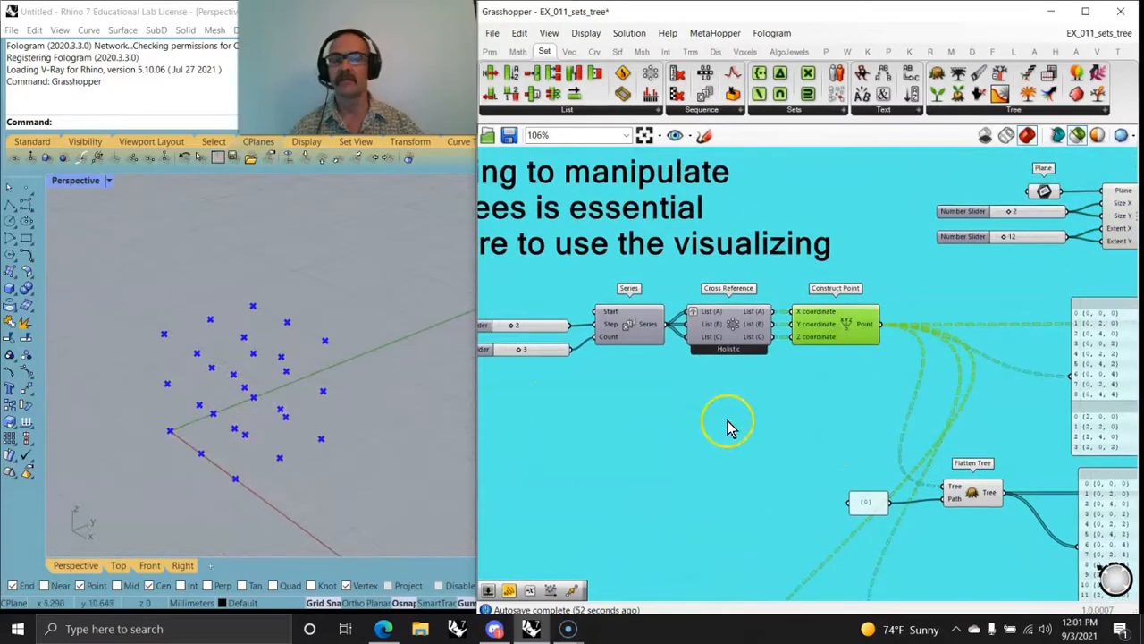
# Step: Preview the numbering of the unmodified point tree with its Point List, and reduce the text size to 0.69
pyautogui.moveTo(742, 447); pyautogui.dragTo(540, 402, button='right')
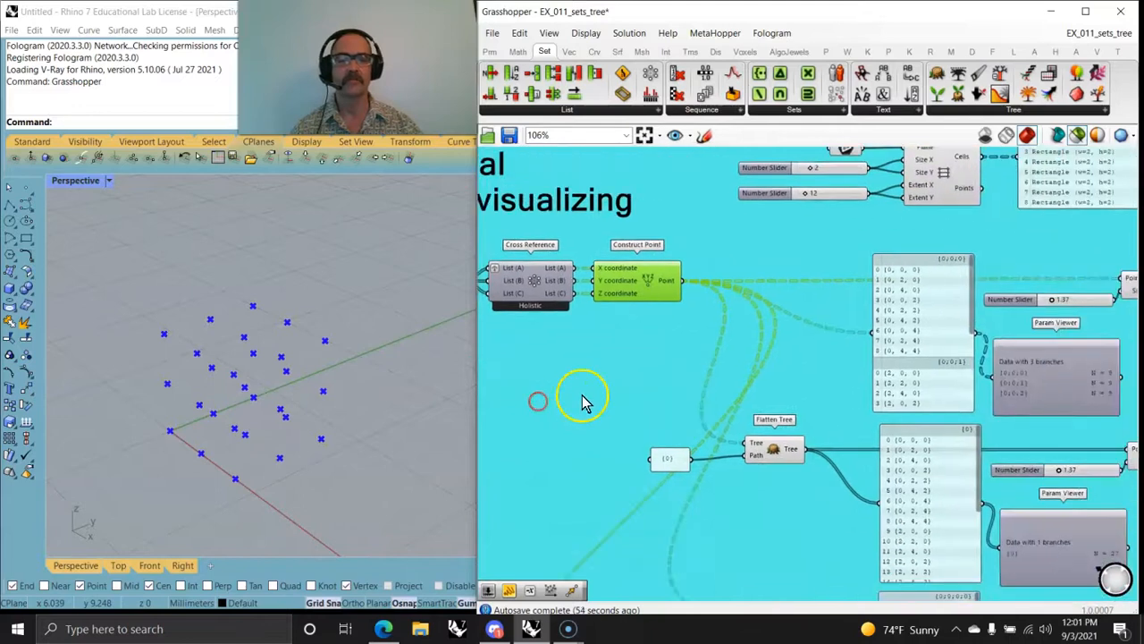
pyautogui.moveTo(787, 429); pyautogui.dragTo(597, 401, button='right')
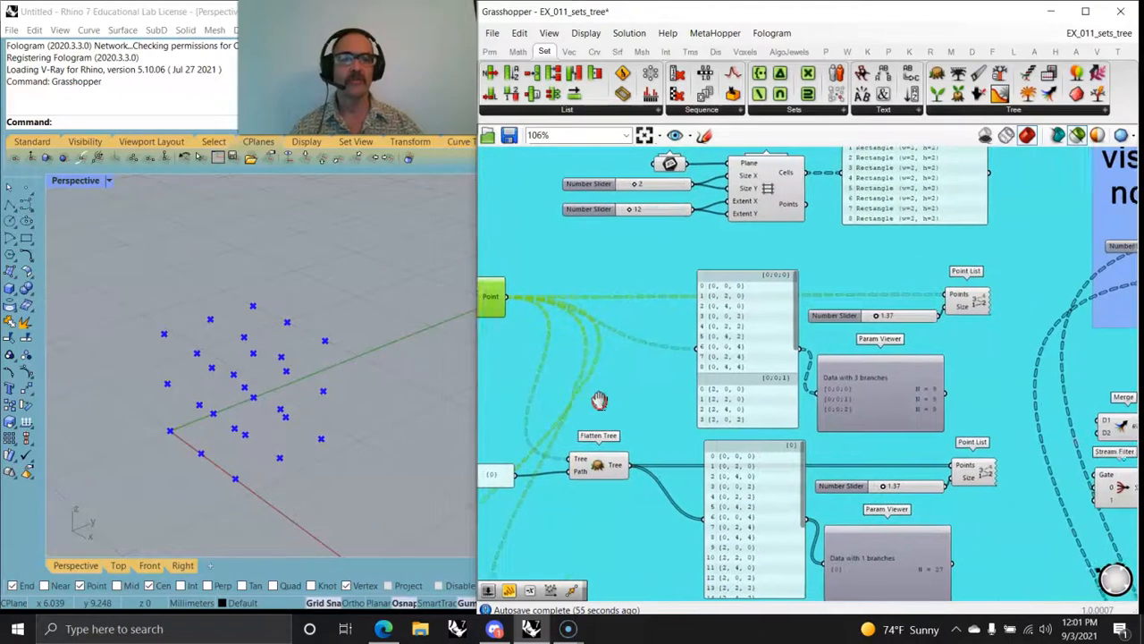
pyautogui.click(977, 301)
pyautogui.moveTo(270, 431); pyautogui.dragTo(325, 465, button='right')
pyautogui.scroll(2, 827, 407)
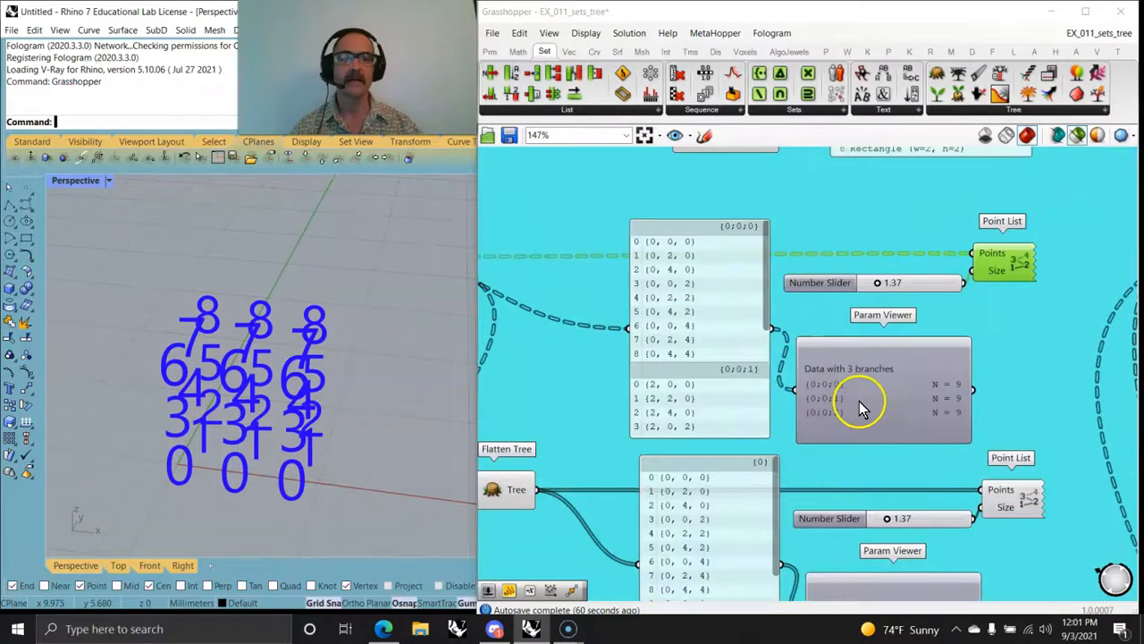
pyautogui.moveTo(358, 468); pyautogui.dragTo(224, 478, button='right')
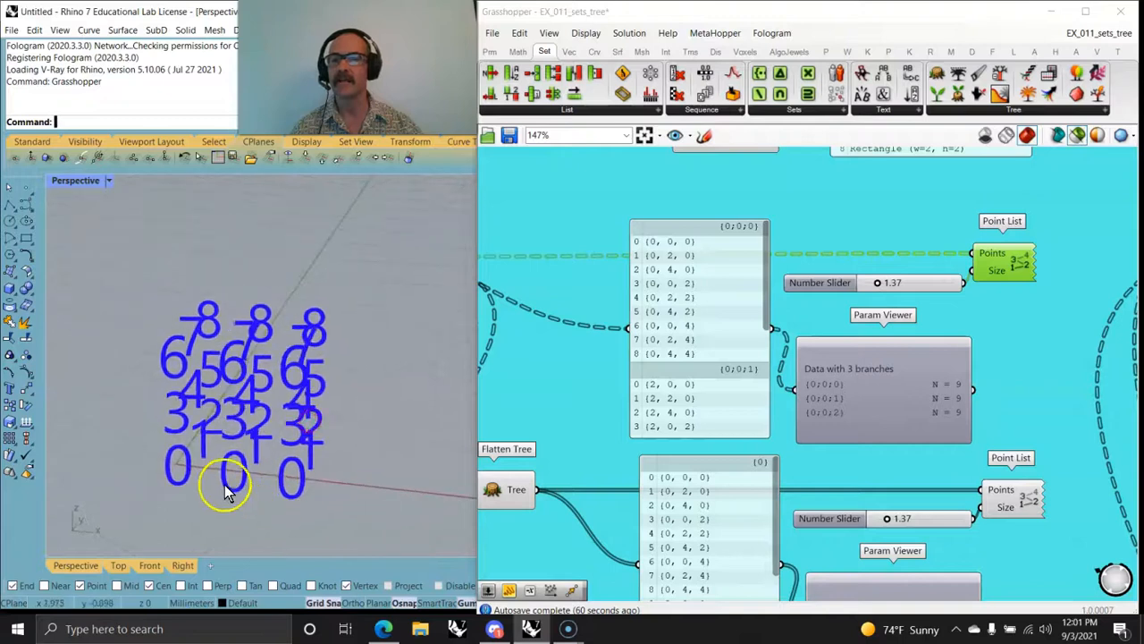
pyautogui.moveTo(294, 421); pyautogui.dragTo(282, 433, button='right')
pyautogui.moveTo(877, 284); pyautogui.dragTo(870, 284)
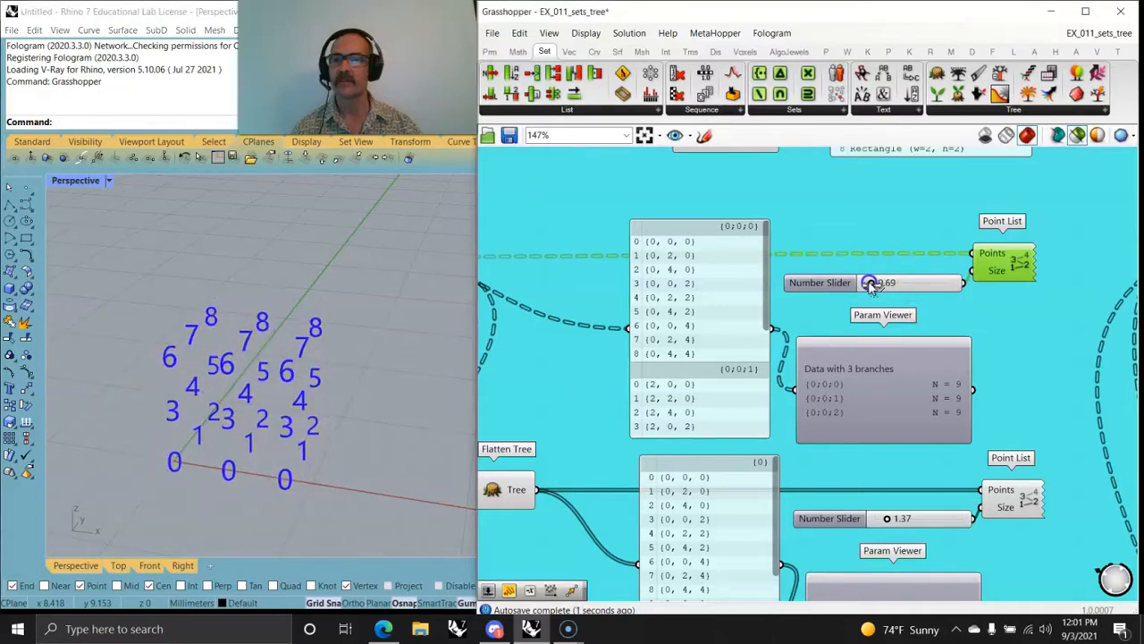
pyautogui.moveTo(420, 450); pyautogui.dragTo(363, 434, button='right')
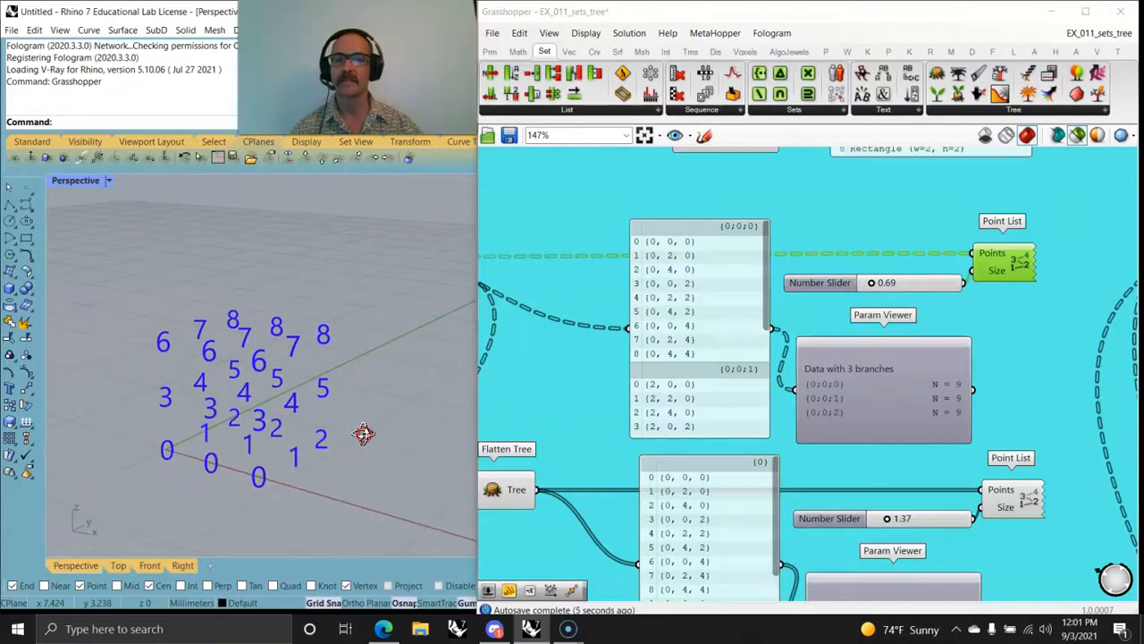
# Step: Preview the flattened tree's numbering with the Point List after Flatten Tree, and reduce its text size to 0.35
pyautogui.moveTo(835, 458); pyautogui.dragTo(823, 299, button='right')
pyautogui.moveTo(528, 426); pyautogui.dragTo(706, 428, button='right')
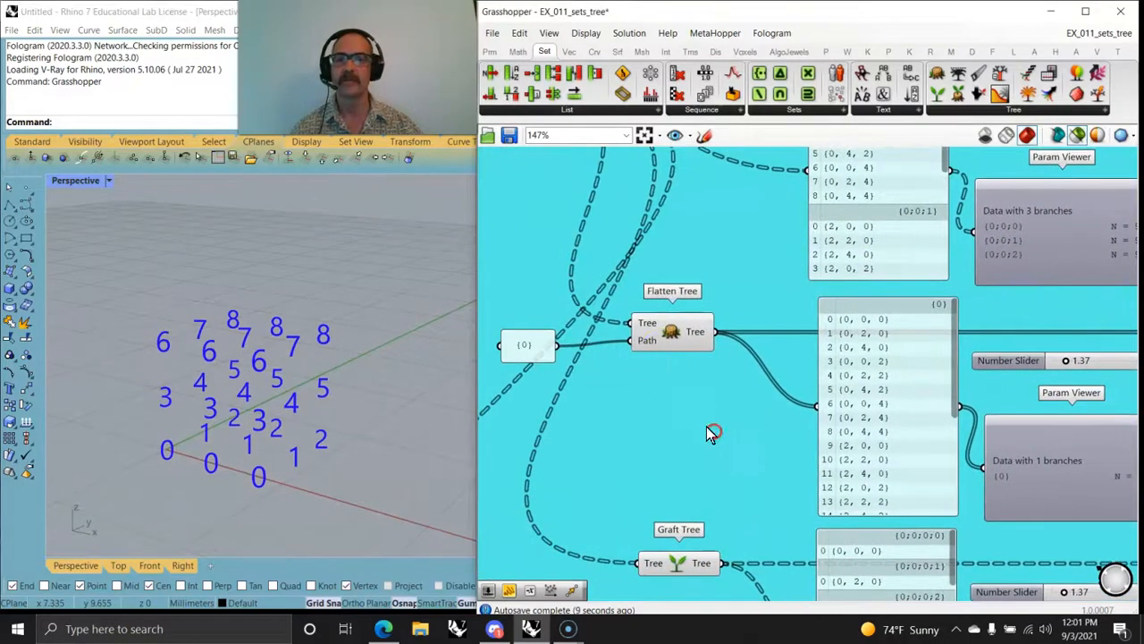
pyautogui.moveTo(803, 412); pyautogui.dragTo(579, 388, button='right')
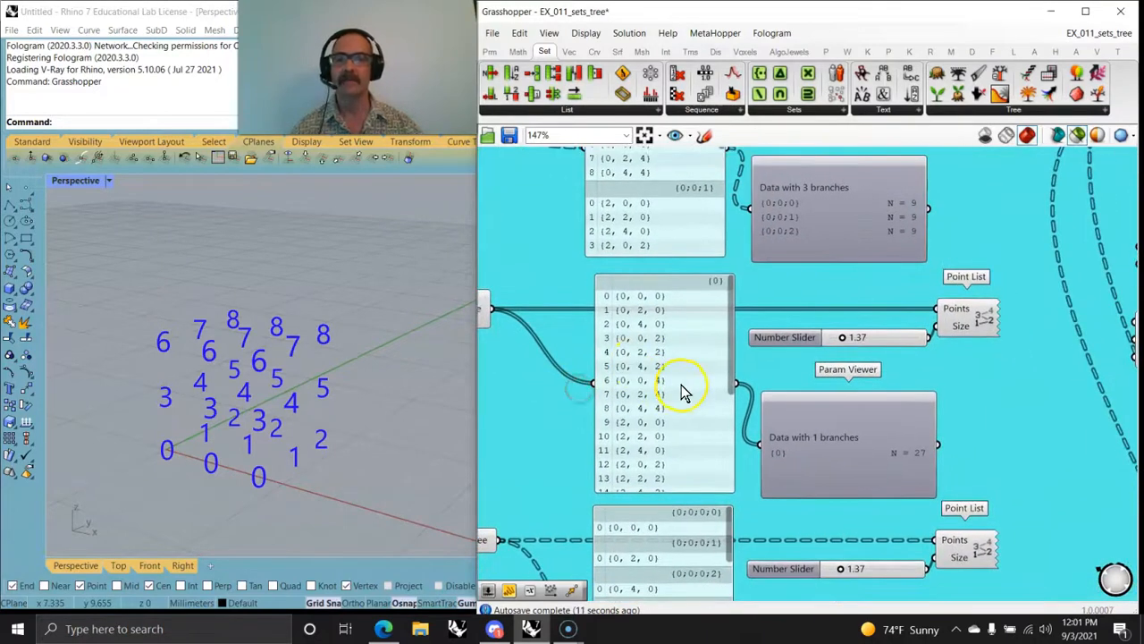
pyautogui.click(980, 320)
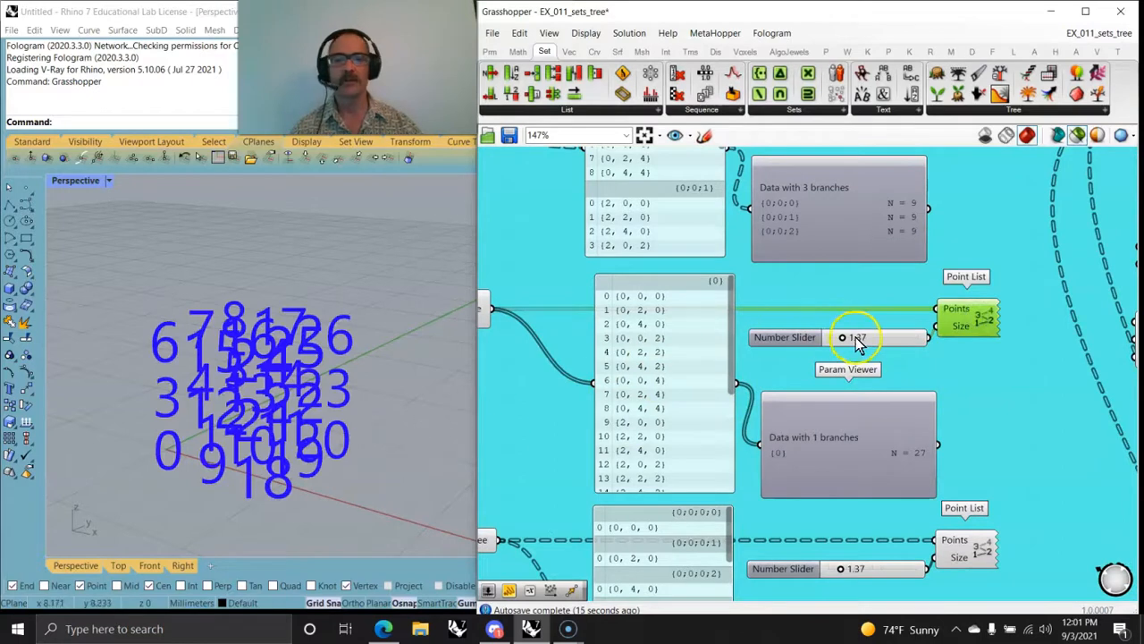
pyautogui.moveTo(846, 341); pyautogui.dragTo(838, 341)
pyautogui.moveTo(326, 458); pyautogui.dragTo(174, 472, button='right')
pyautogui.moveTo(326, 405); pyautogui.dragTo(319, 345, button='right')
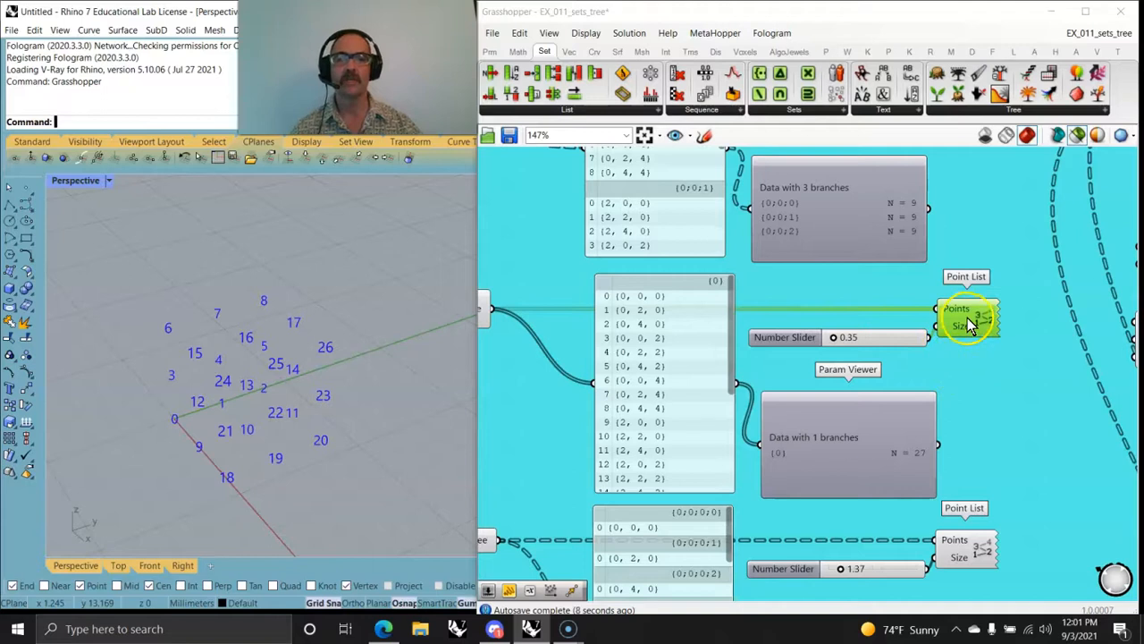
pyautogui.moveTo(340, 419); pyautogui.dragTo(383, 416, button='right')
# Step: Review the Graft Tree description and the available Tree components, and select Graft Tree to preview its points in Rhino
pyautogui.moveTo(712, 462); pyautogui.dragTo(733, 339, button='right')
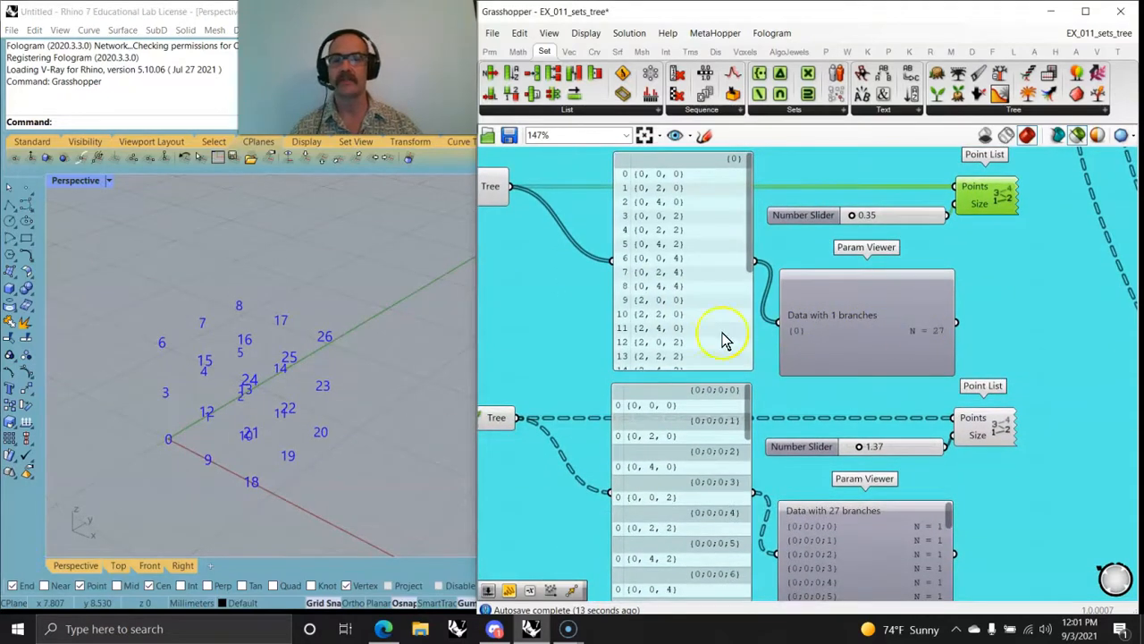
pyautogui.moveTo(563, 286); pyautogui.dragTo(695, 362, button='right')
pyautogui.moveTo(719, 464); pyautogui.dragTo(675, 255, button='right')
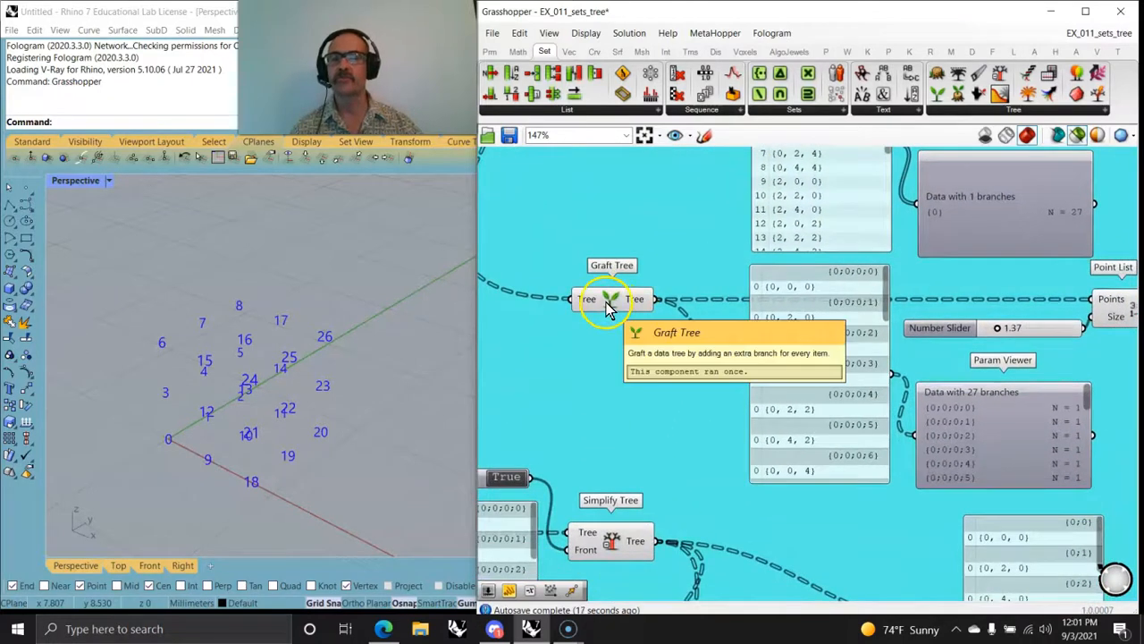
pyautogui.click(1013, 110)
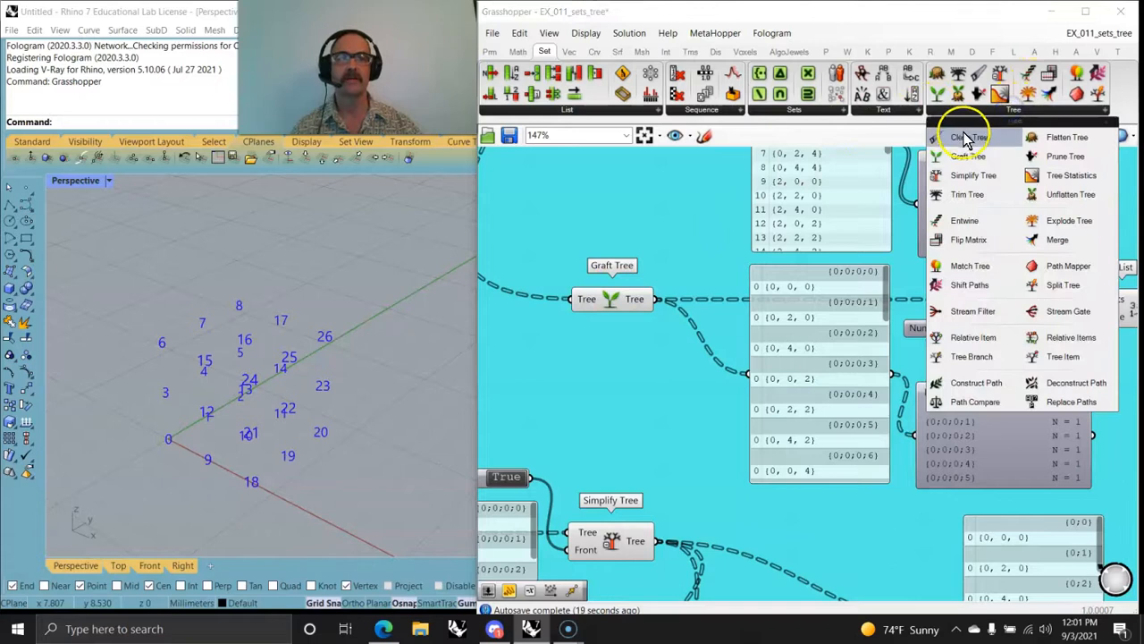
pyautogui.click(648, 417)
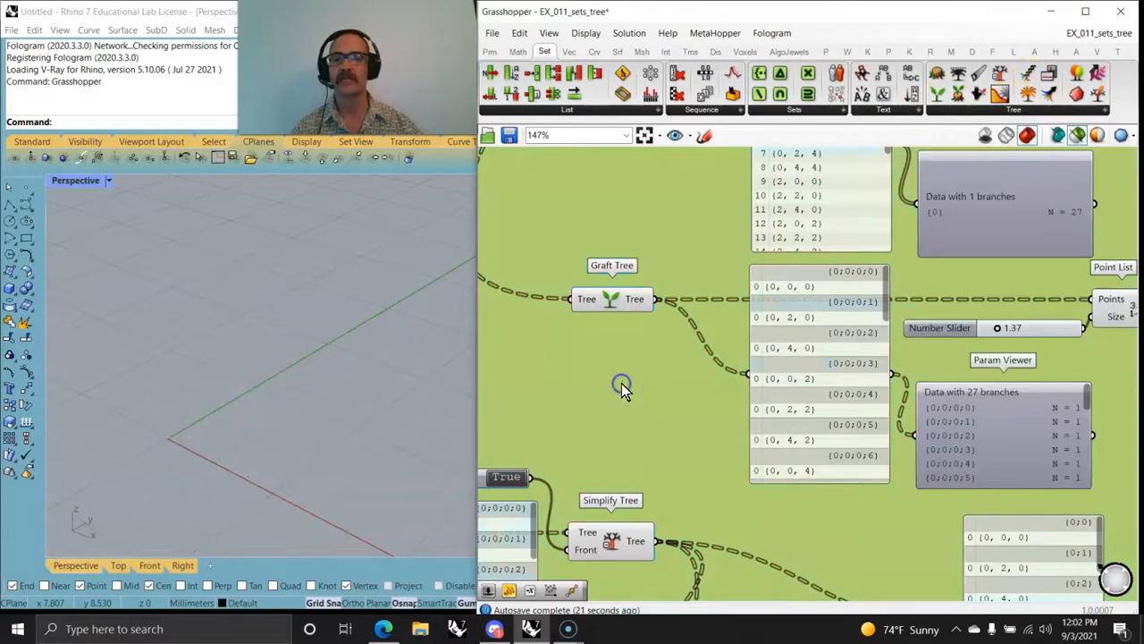
pyautogui.moveTo(658, 400); pyautogui.dragTo(641, 402, button='right')
pyautogui.click(590, 302)
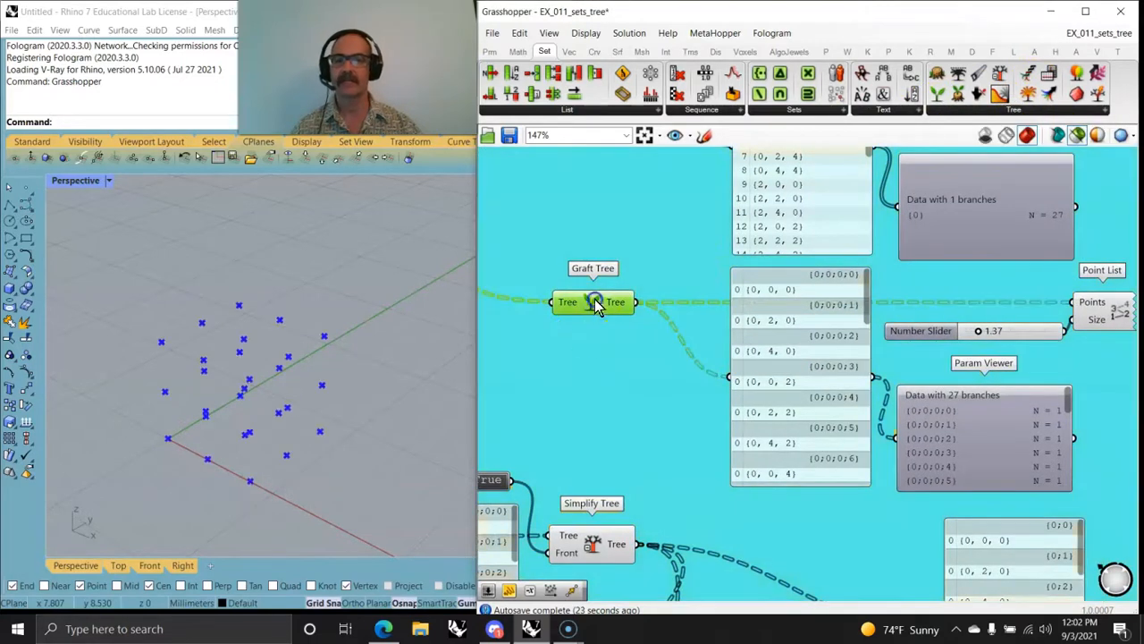
pyautogui.scroll(-3, 608, 376)
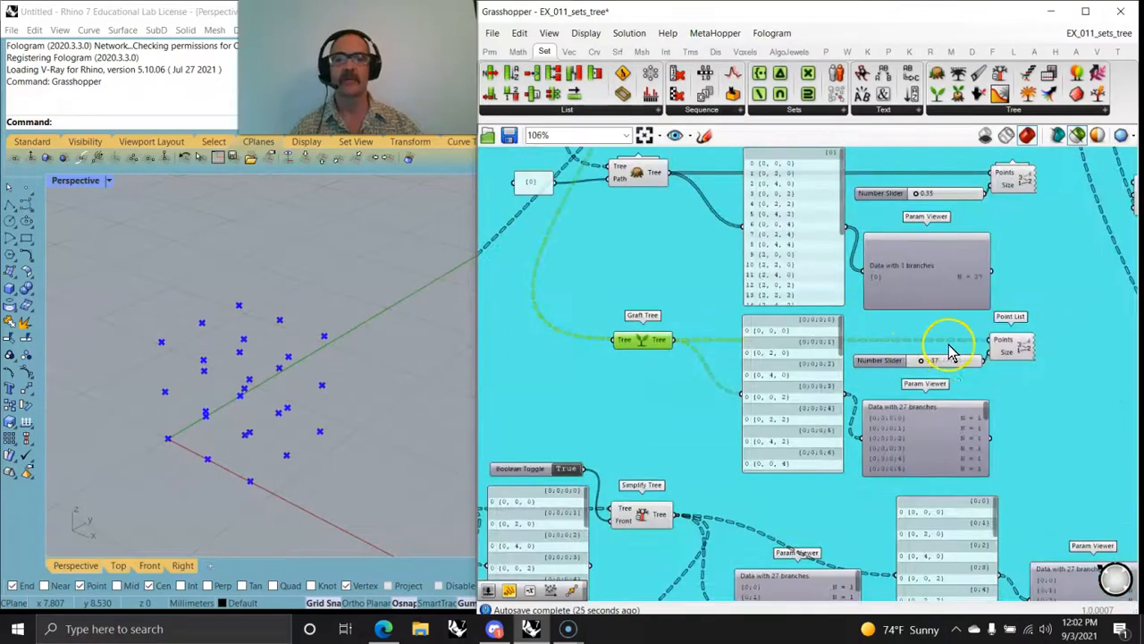
# Step: Preview the grafted tree's numbering with its Point List, and reduce the text size to 0.33
pyautogui.moveTo(1006, 351)
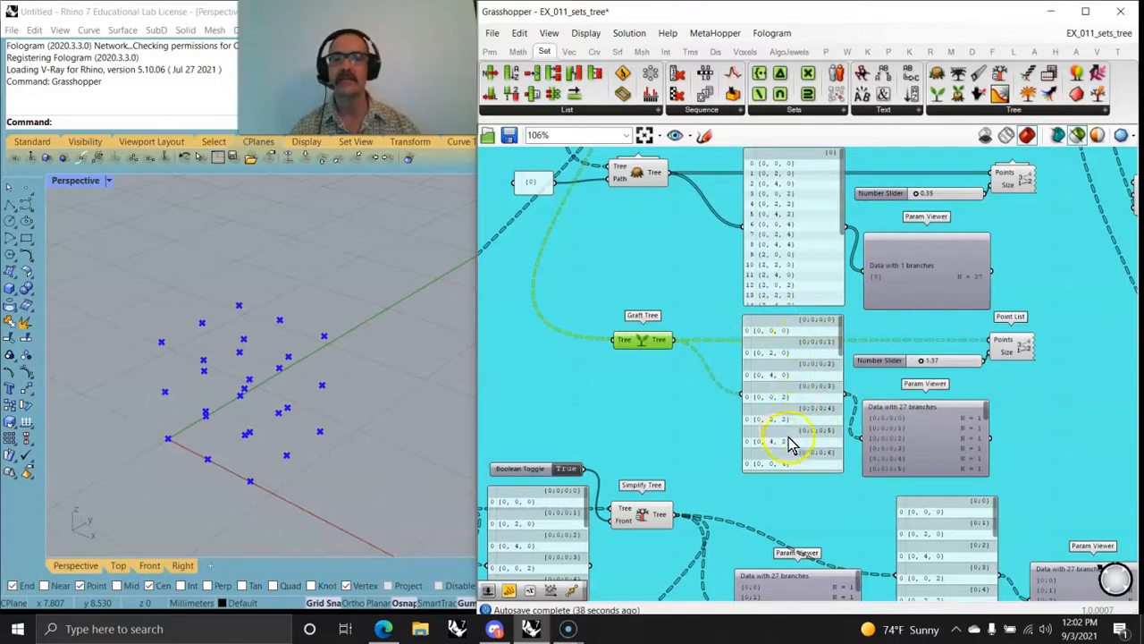
pyautogui.click(1013, 351)
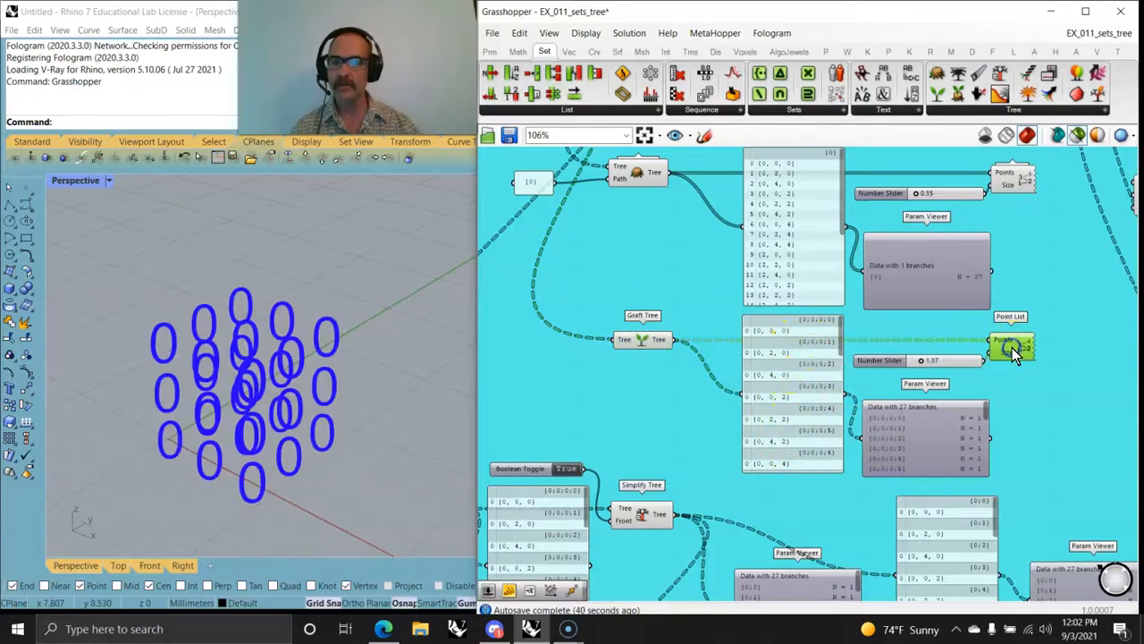
pyautogui.moveTo(925, 364); pyautogui.dragTo(918, 365)
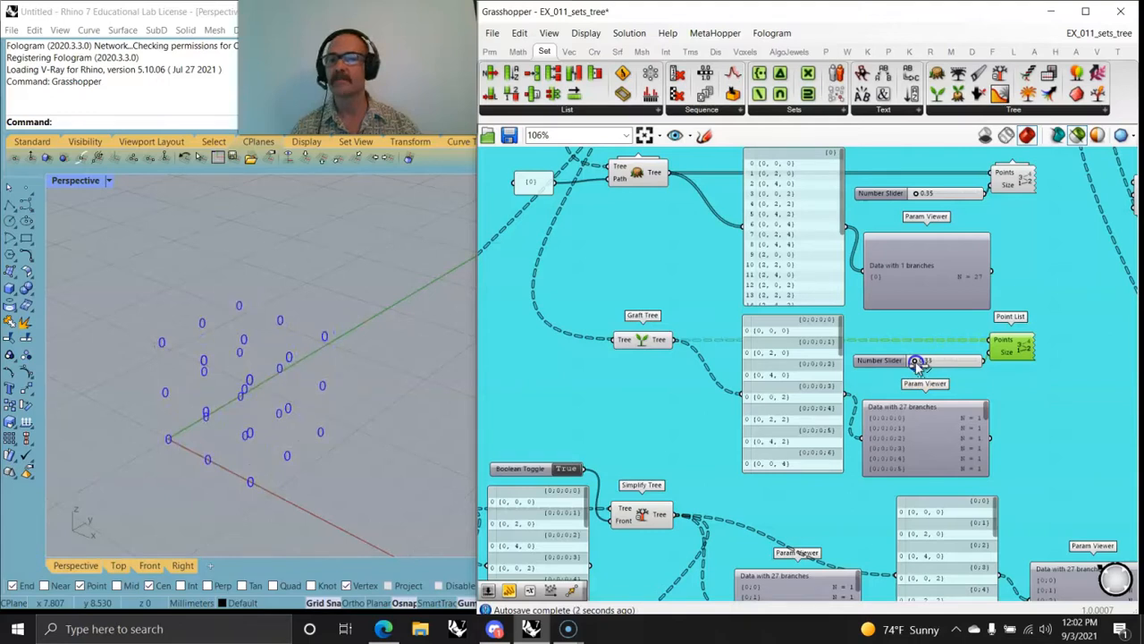
pyautogui.moveTo(299, 427)
pyautogui.mouseDown(button='right')
pyautogui.moveTo(357, 421)
pyautogui.moveTo(358, 472)
pyautogui.moveTo(277, 463)
pyautogui.moveTo(259, 366)
pyautogui.moveTo(307, 411)
pyautogui.moveTo(284, 416)
pyautogui.moveTo(293, 408)
pyautogui.mouseUp(button='right')
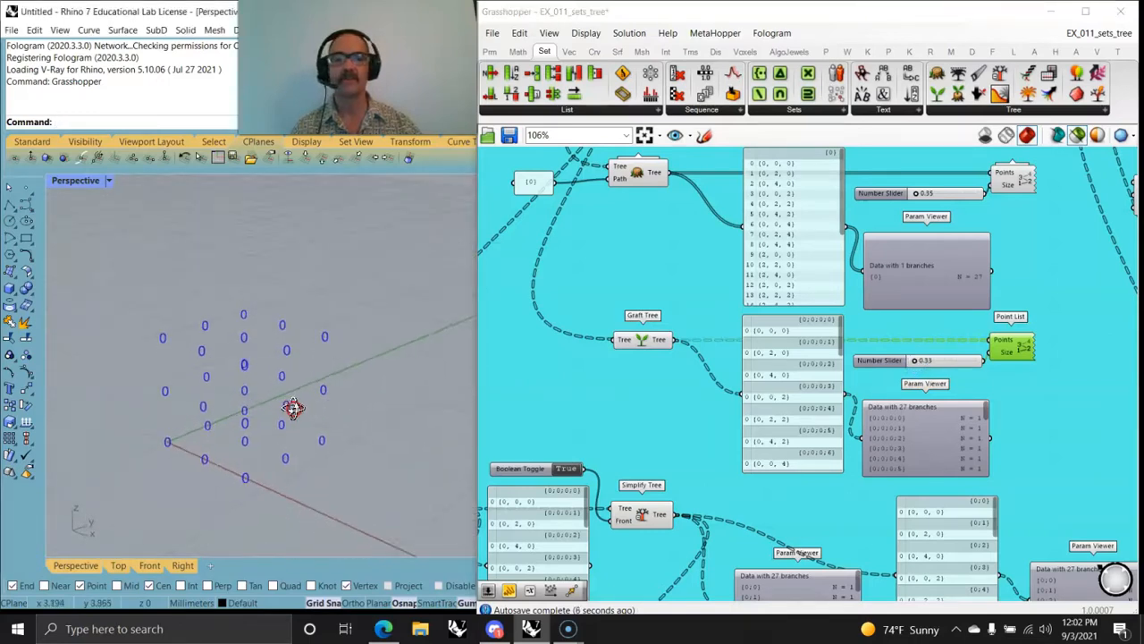
# Step: Switch the Param Viewers of the grafted and flattened trees from the branch list to the tree diagram
pyautogui.doubleClick(924, 436)
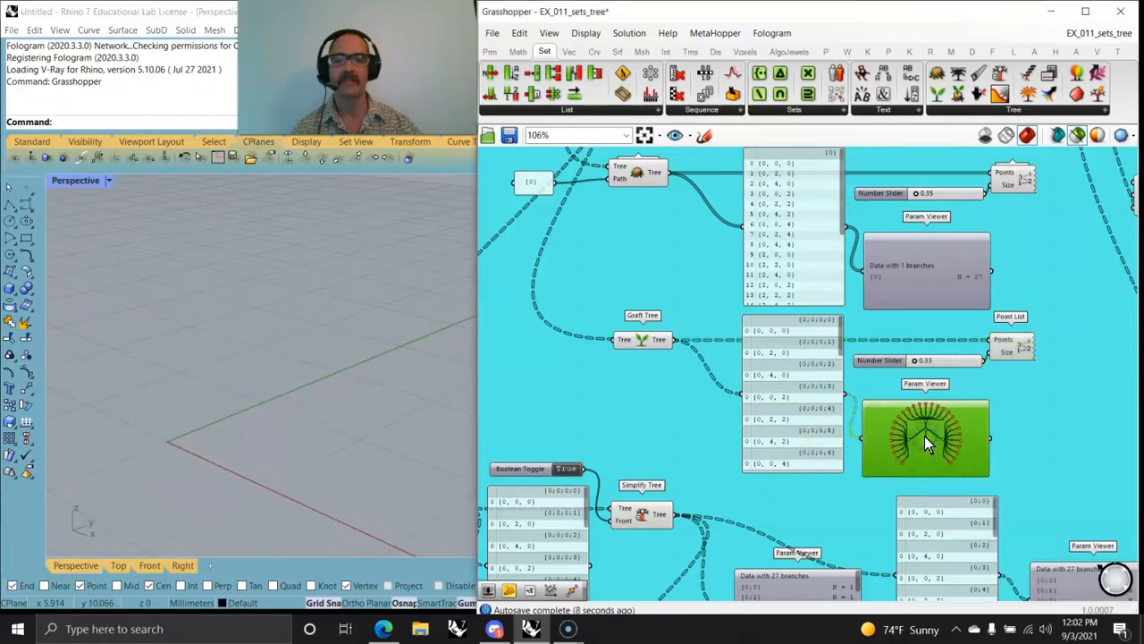
pyautogui.click(913, 459)
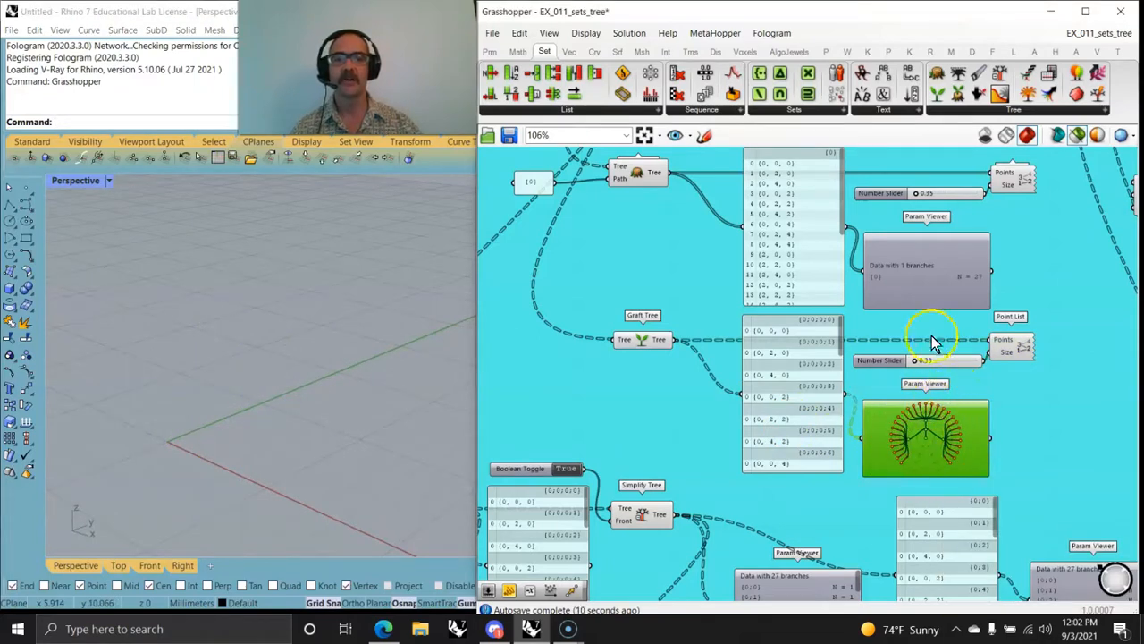
pyautogui.click(931, 283)
# Step: View the unmodified point tree as a diagram in its Param Viewer, and switch that viewer back to the branch list
pyautogui.moveTo(928, 278); pyautogui.dragTo(889, 455, button='right')
pyautogui.doubleClick(877, 293)
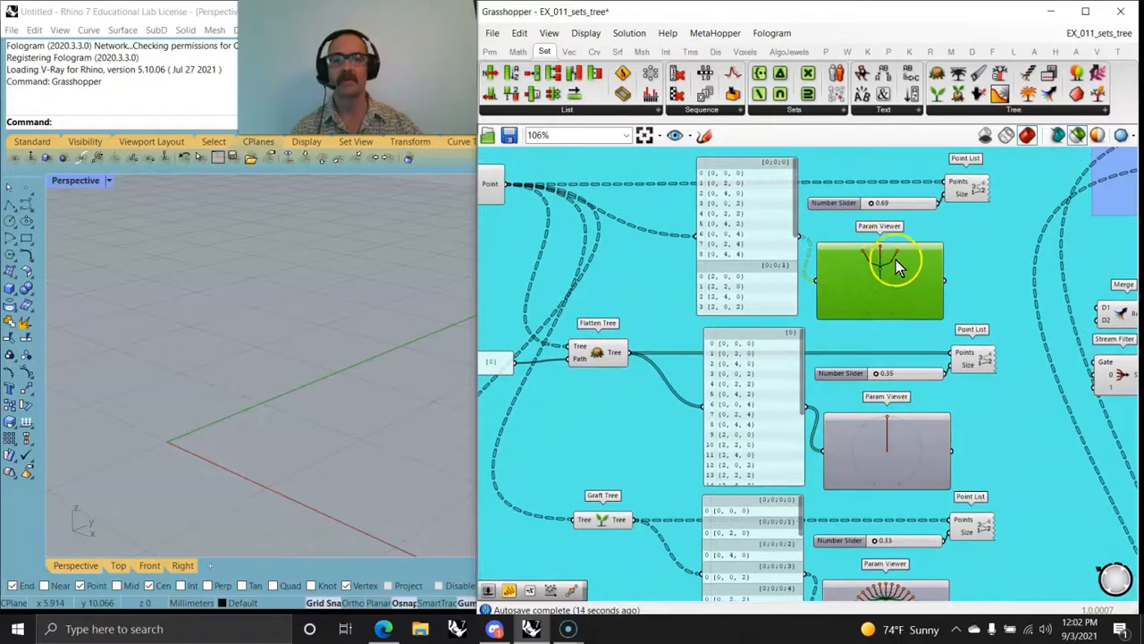
pyautogui.doubleClick(879, 290)
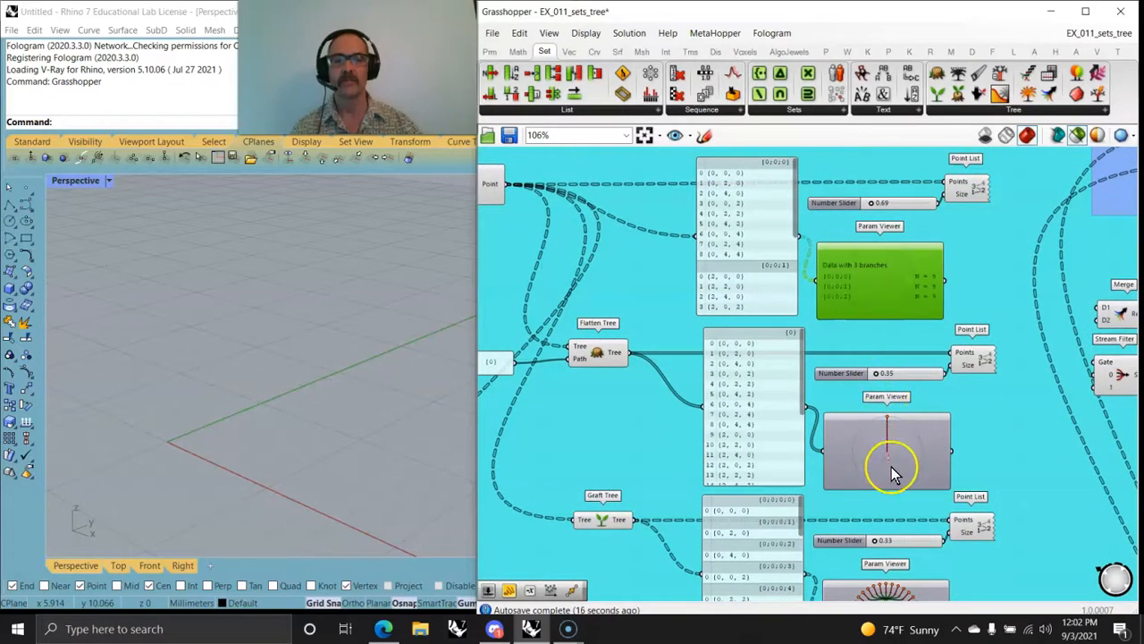
# Step: Switch the Param Viewers of the flattened and grafted trees back to the branch list, and preview the grafted tree's Point List numbering
pyautogui.doubleClick(883, 464)
pyautogui.moveTo(888, 467); pyautogui.dragTo(863, 365, button='right')
pyautogui.doubleClick(863, 384)
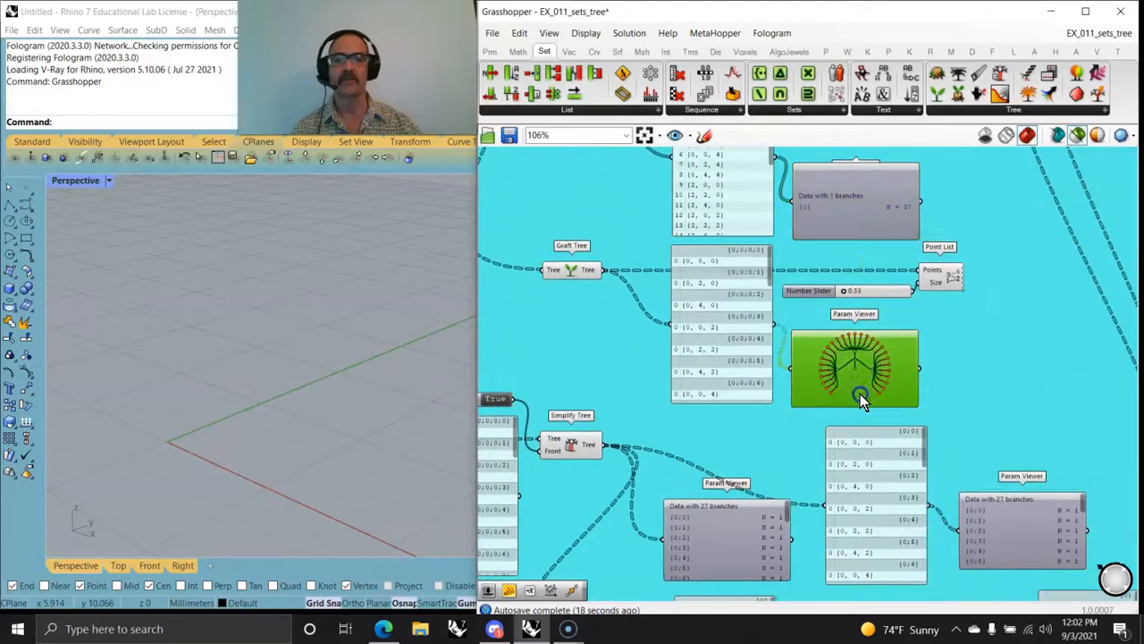
pyautogui.moveTo(831, 434); pyautogui.dragTo(845, 340, button='right')
pyautogui.click(912, 271)
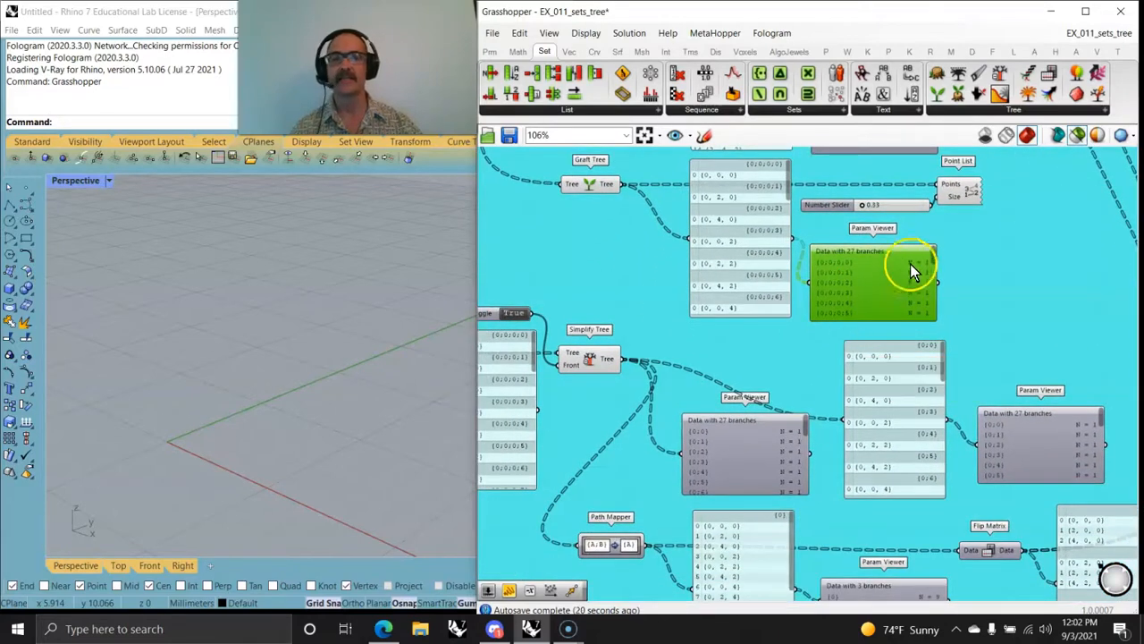
pyautogui.click(950, 196)
pyautogui.moveTo(939, 242); pyautogui.dragTo(858, 375, button='right')
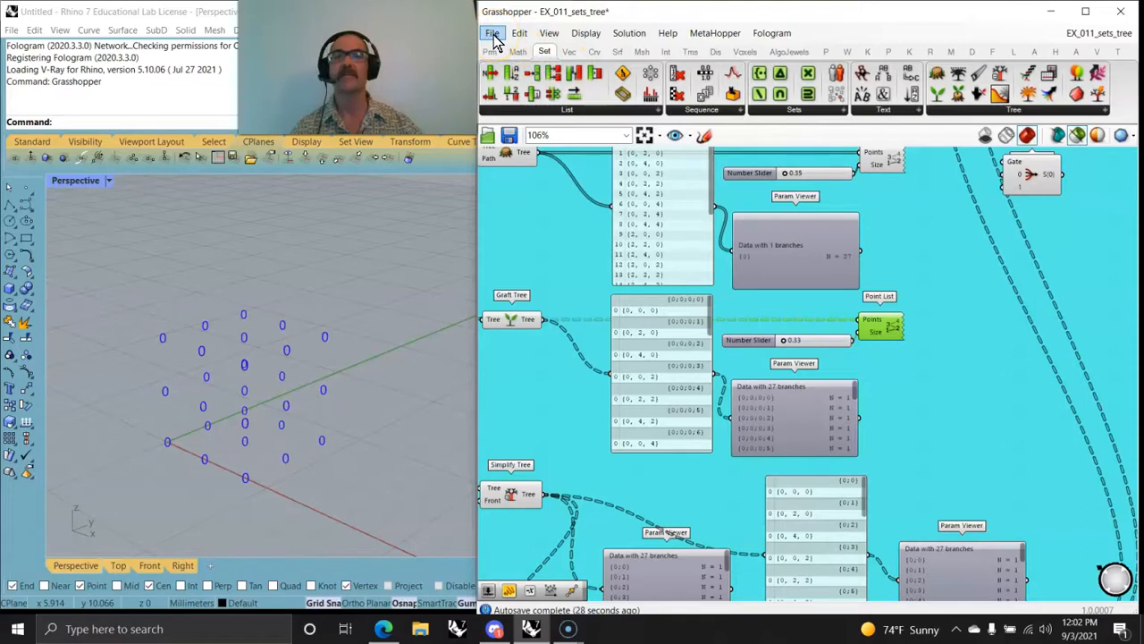
# Step: Add a PolyLine component beside the grafted tree's Param Viewer and connect the Graft Tree output to its Vertices input
pyautogui.click(592, 51)
pyautogui.click(988, 94)
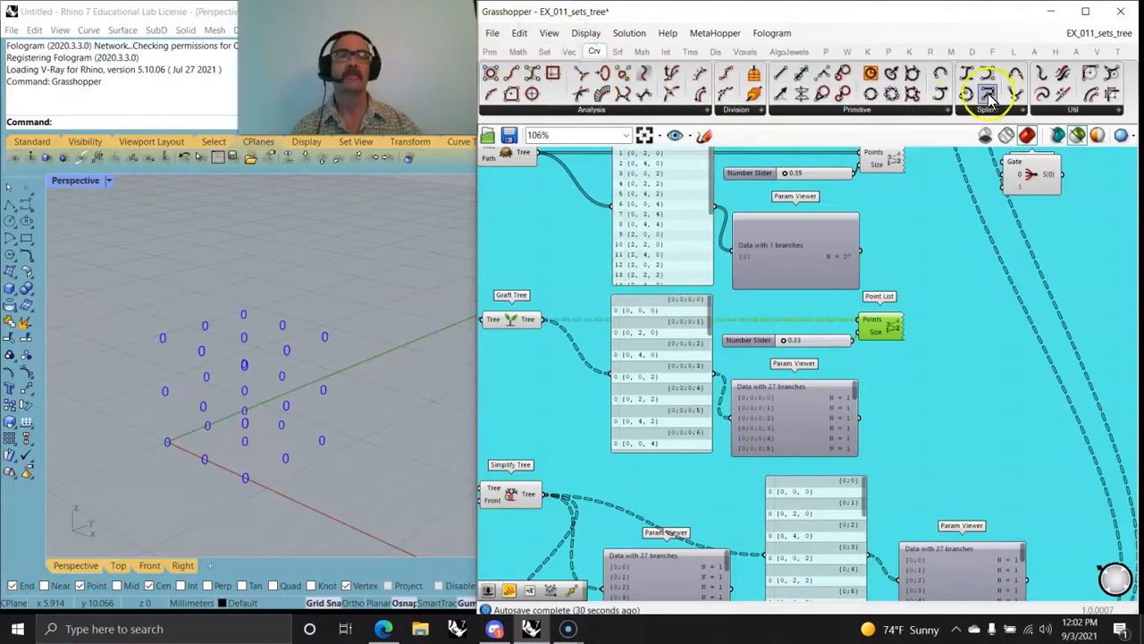
pyautogui.click(935, 392)
pyautogui.moveTo(540, 320); pyautogui.dragTo(936, 371)
pyautogui.click(927, 394)
pyautogui.click(548, 385)
pyautogui.moveTo(546, 380); pyautogui.dragTo(748, 453, button='right')
pyautogui.moveTo(730, 290); pyautogui.dragTo(662, 457, button='right')
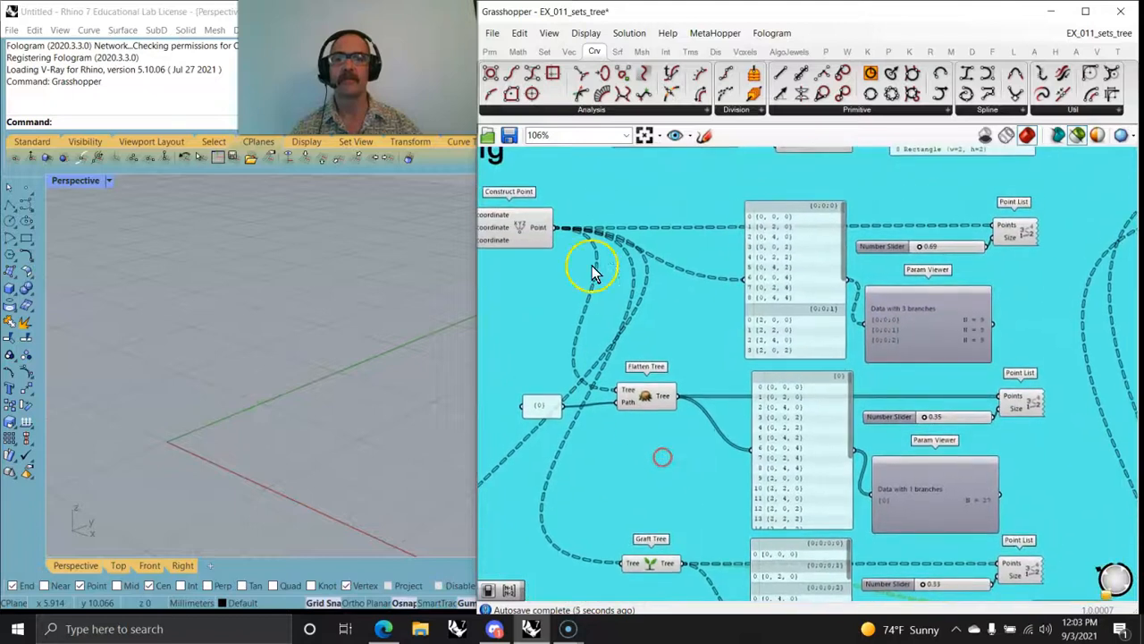
# Step: Feed the PolyLine's Vertices input with the unmodified points, wired from the original tree's panel, and place the component beside its Param Viewer
pyautogui.moveTo(557, 230)
pyautogui.mouseDown()
pyautogui.moveTo(978, 549)
pyautogui.moveTo(1021, 563)
pyautogui.moveTo(1034, 637)
pyautogui.moveTo(1052, 581)
pyautogui.moveTo(911, 407)
pyautogui.moveTo(668, 281)
pyautogui.moveTo(677, 291)
pyautogui.mouseUp()
pyautogui.moveTo(684, 319); pyautogui.dragTo(656, 338, button='right')
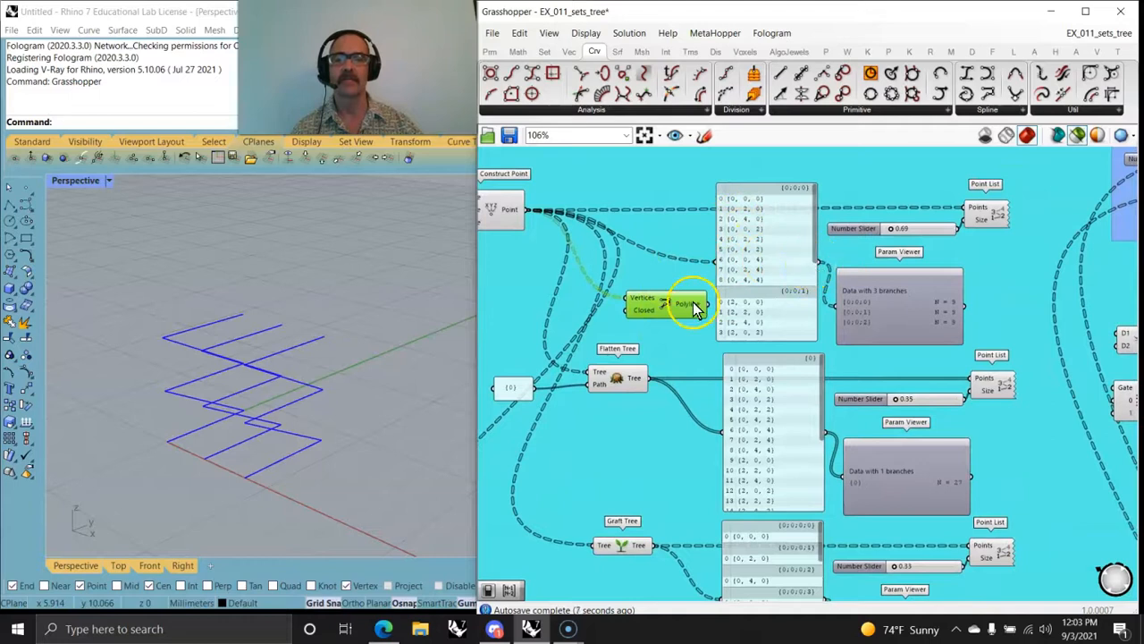
pyautogui.moveTo(822, 265); pyautogui.dragTo(1043, 301)
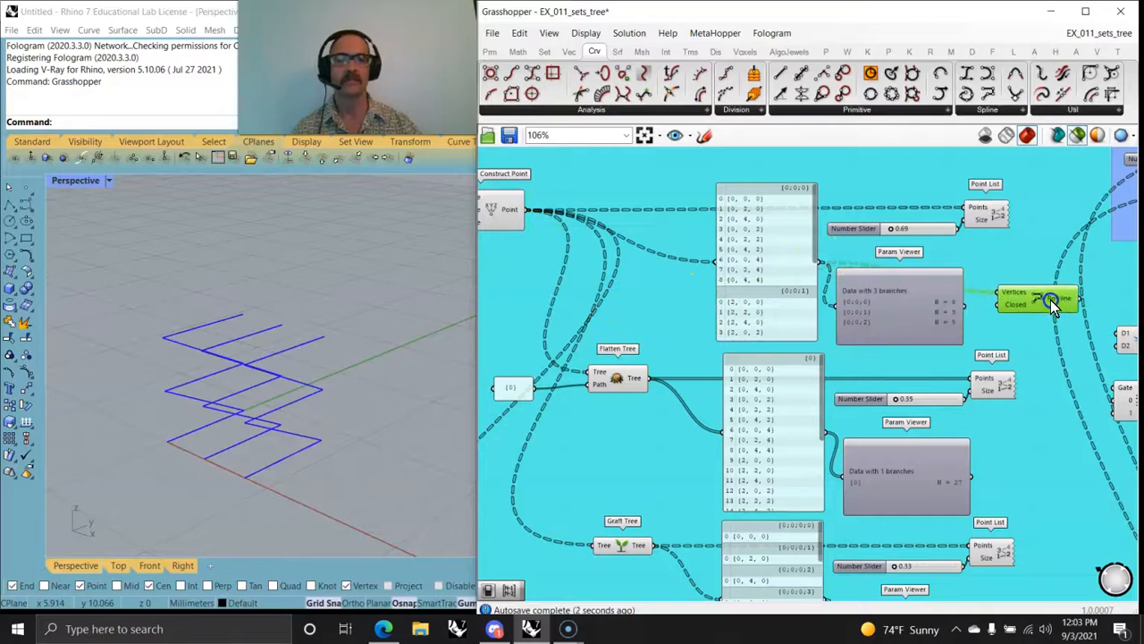
# Step: Move the PolyLine beside the flattened tree's Param Viewer, connect the flattened points panel to Vertices, and inspect the polyline in Rhino
pyautogui.moveTo(1044, 324); pyautogui.dragTo(887, 215, button='right')
pyautogui.moveTo(903, 230); pyautogui.dragTo(928, 393)
pyautogui.moveTo(666, 324); pyautogui.dragTo(881, 368)
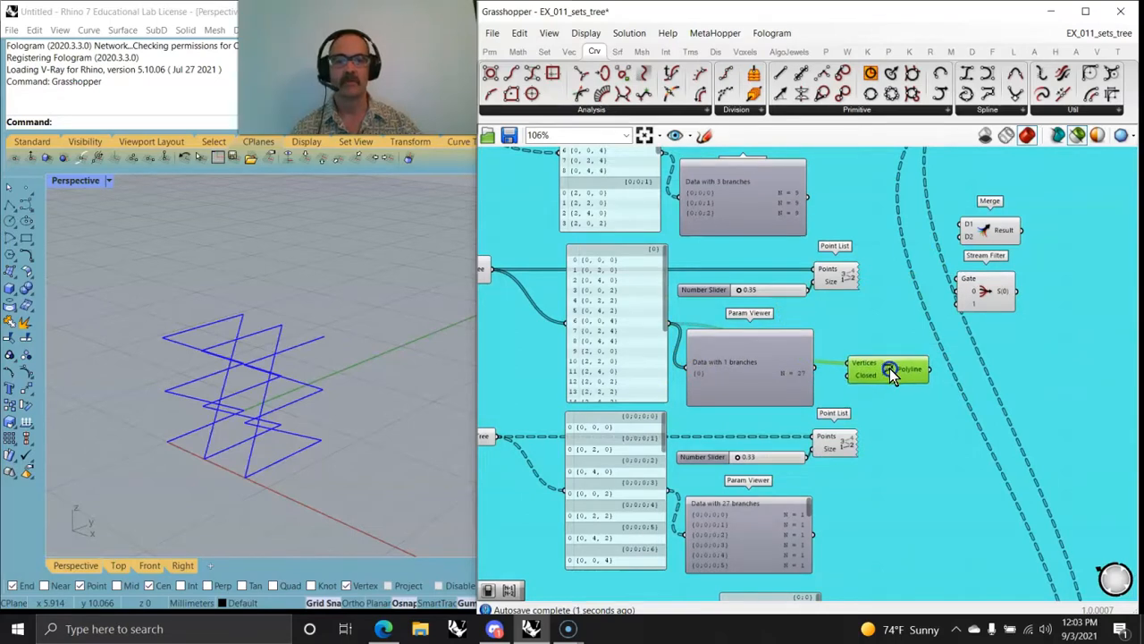
pyautogui.moveTo(425, 418)
pyautogui.mouseDown(button='right')
pyautogui.moveTo(343, 452)
pyautogui.moveTo(375, 523)
pyautogui.moveTo(439, 417)
pyautogui.moveTo(379, 350)
pyautogui.moveTo(382, 421)
pyautogui.moveTo(446, 419)
pyautogui.mouseUp(button='right')
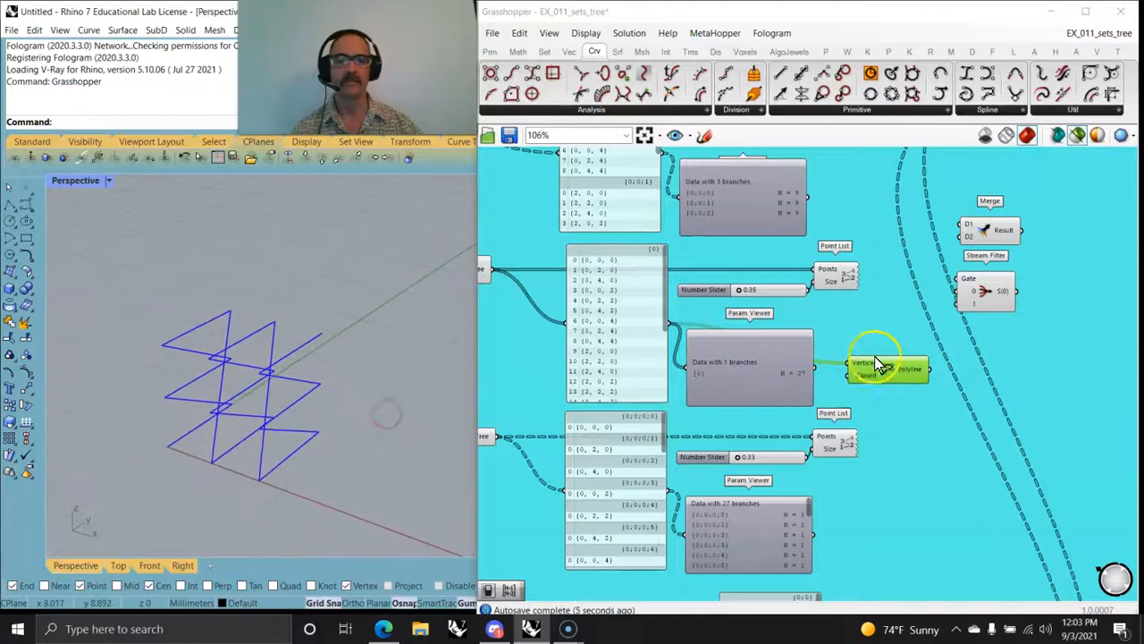
# Step: Move the PolyLine beside the grafted tree's Param Viewer and connect the grafted points panel to its Vertices input
pyautogui.moveTo(867, 365); pyautogui.dragTo(890, 427)
pyautogui.moveTo(917, 470); pyautogui.dragTo(910, 544)
pyautogui.moveTo(903, 544); pyautogui.dragTo(858, 434, button='right')
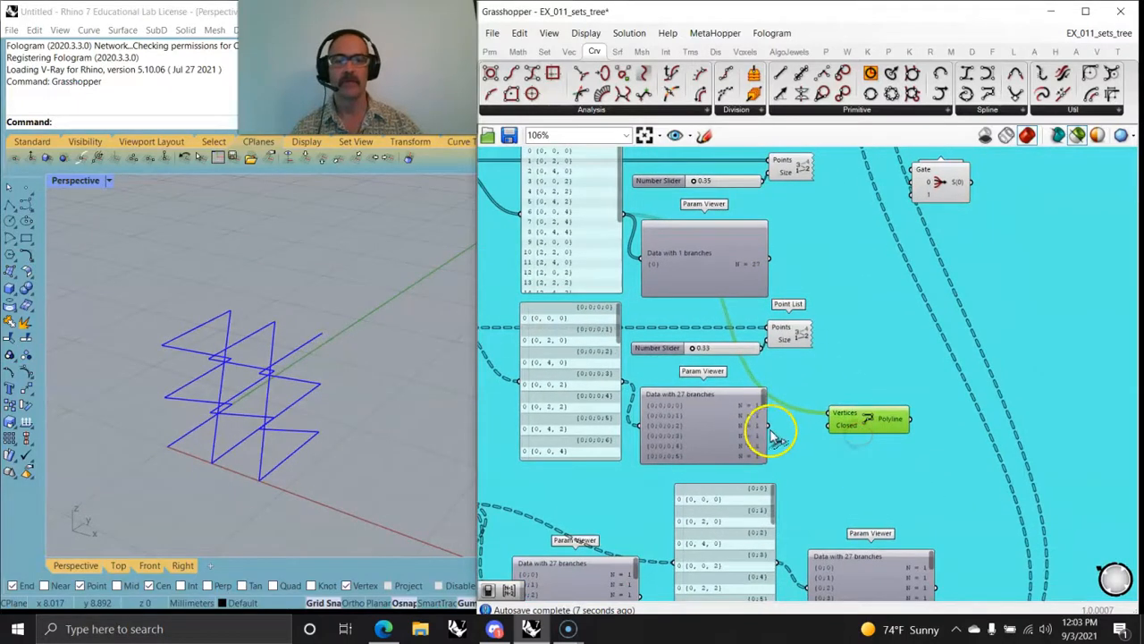
pyautogui.moveTo(626, 387); pyautogui.dragTo(860, 416)
pyautogui.moveTo(670, 431); pyautogui.dragTo(784, 406, button='right')
pyautogui.moveTo(982, 411); pyautogui.dragTo(903, 328, button='right')
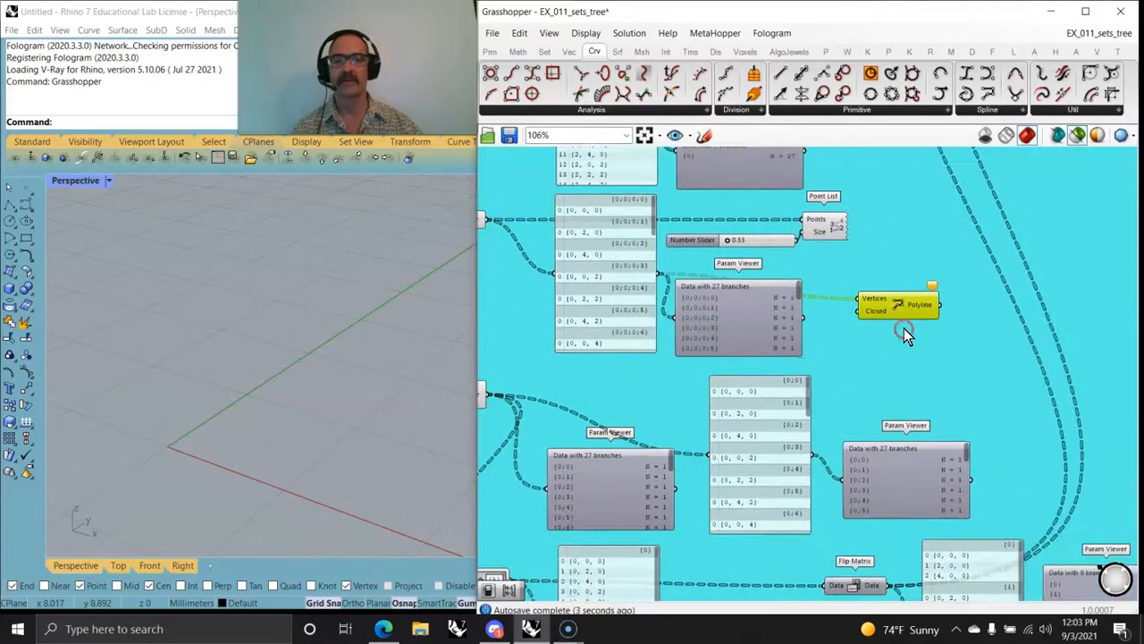
# Step: Reposition the PolyLine component in the free space next to the grafted tree's Param Viewer and check its runtime information
pyautogui.moveTo(900, 311); pyautogui.dragTo(912, 371)
pyautogui.moveTo(905, 379); pyautogui.dragTo(910, 237, button='right')
pyautogui.scroll(-1, 918, 256)
pyautogui.moveTo(820, 314); pyautogui.dragTo(897, 364, button='right')
pyautogui.moveTo(720, 327); pyautogui.dragTo(809, 356, button='right')
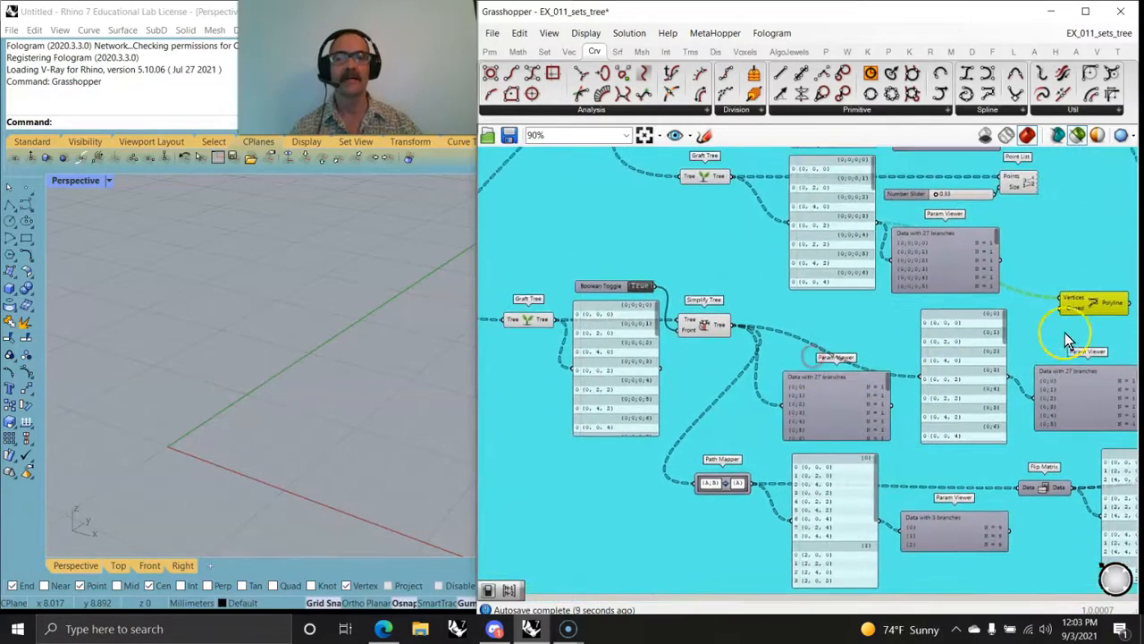
pyautogui.moveTo(1092, 306); pyautogui.dragTo(1064, 229)
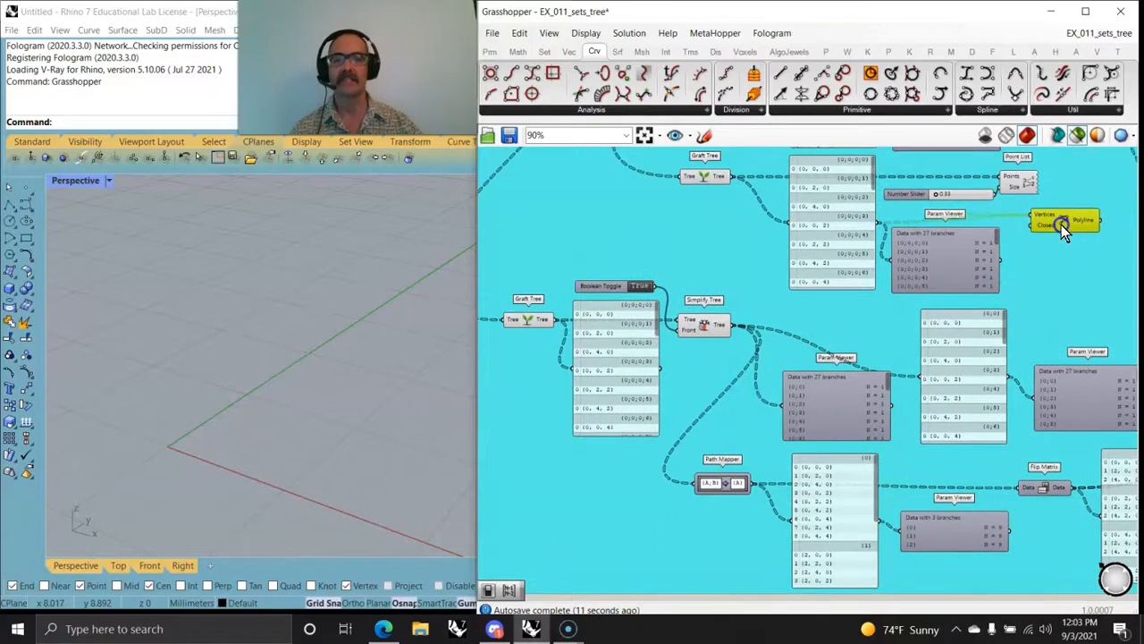
pyautogui.moveTo(1059, 293); pyautogui.dragTo(892, 394, button='right')
pyautogui.scroll(-2, 962, 314)
pyautogui.scroll(3, 892, 388)
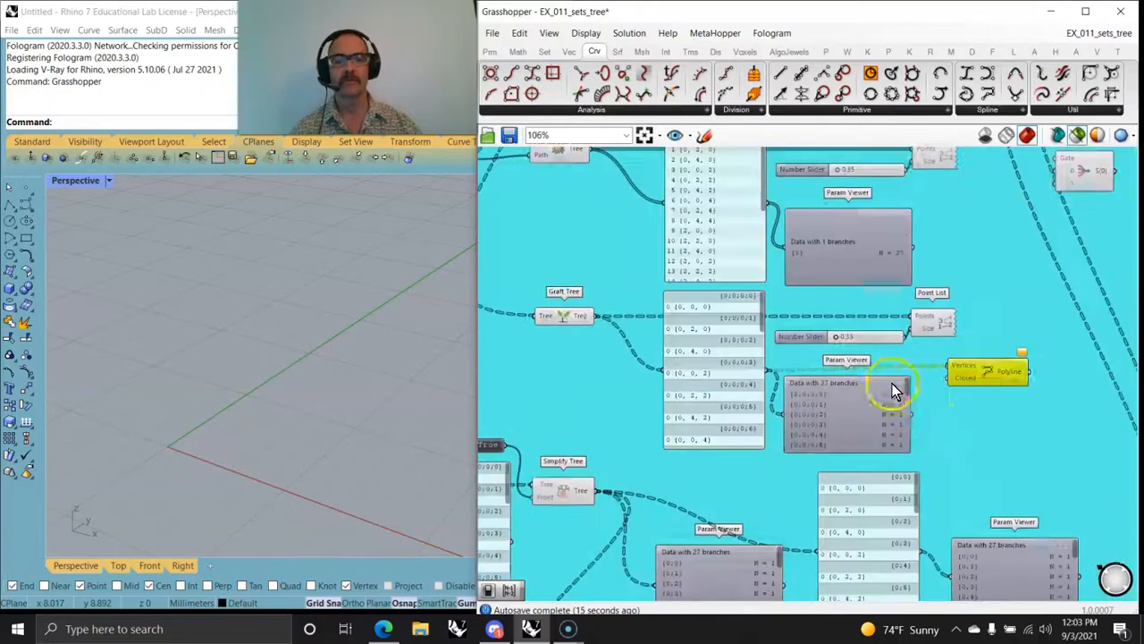
pyautogui.moveTo(990, 376)
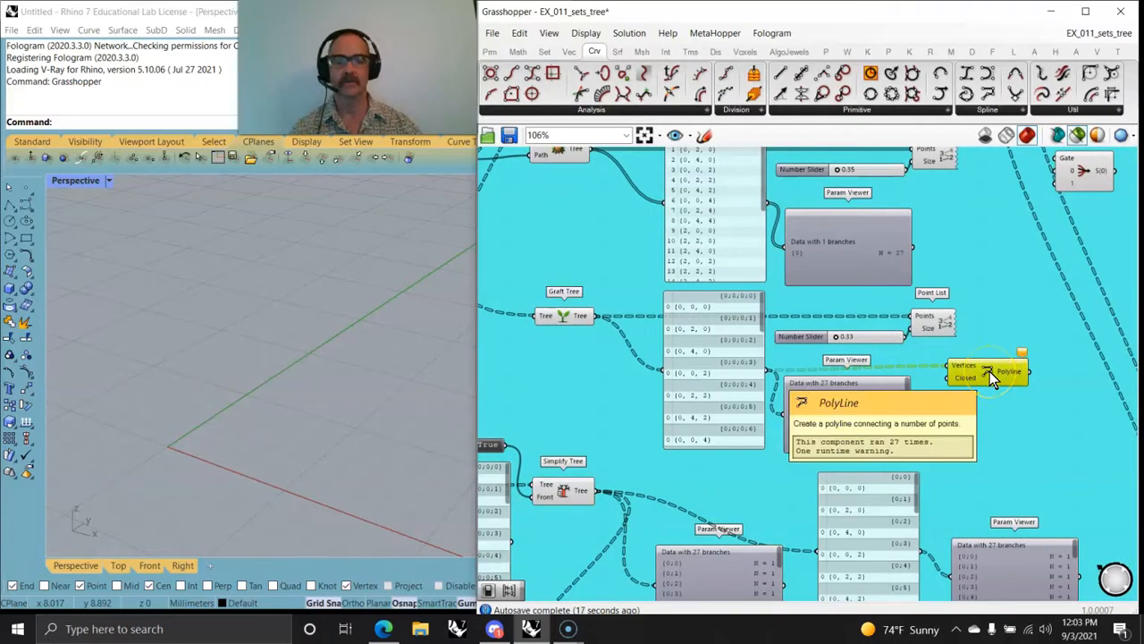
pyautogui.click(989, 372)
pyautogui.moveTo(989, 387); pyautogui.dragTo(991, 445)
pyautogui.moveTo(982, 455); pyautogui.dragTo(1013, 387, button='right')
# Step: Select the Graft Tree feeding Simplify Tree and then Simplify Tree itself to preview their points in Rhino
pyautogui.moveTo(833, 298); pyautogui.dragTo(847, 478, button='right')
pyautogui.click(783, 438)
pyautogui.moveTo(629, 512); pyautogui.dragTo(697, 237, button='right')
pyautogui.moveTo(645, 383); pyautogui.dragTo(784, 332, button='right')
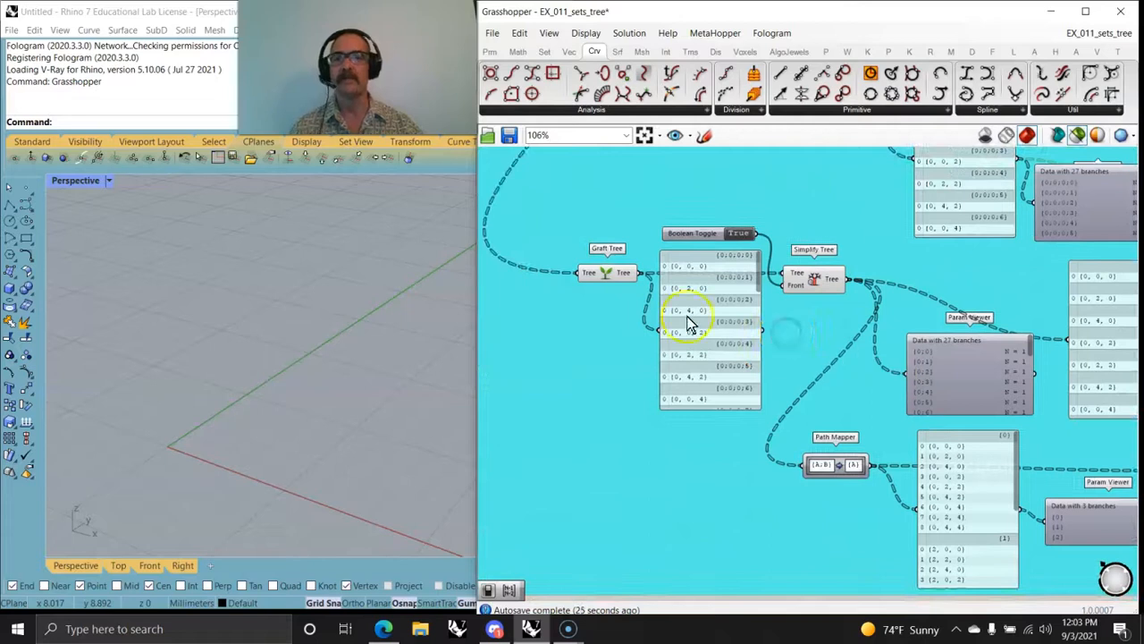
pyautogui.click(611, 272)
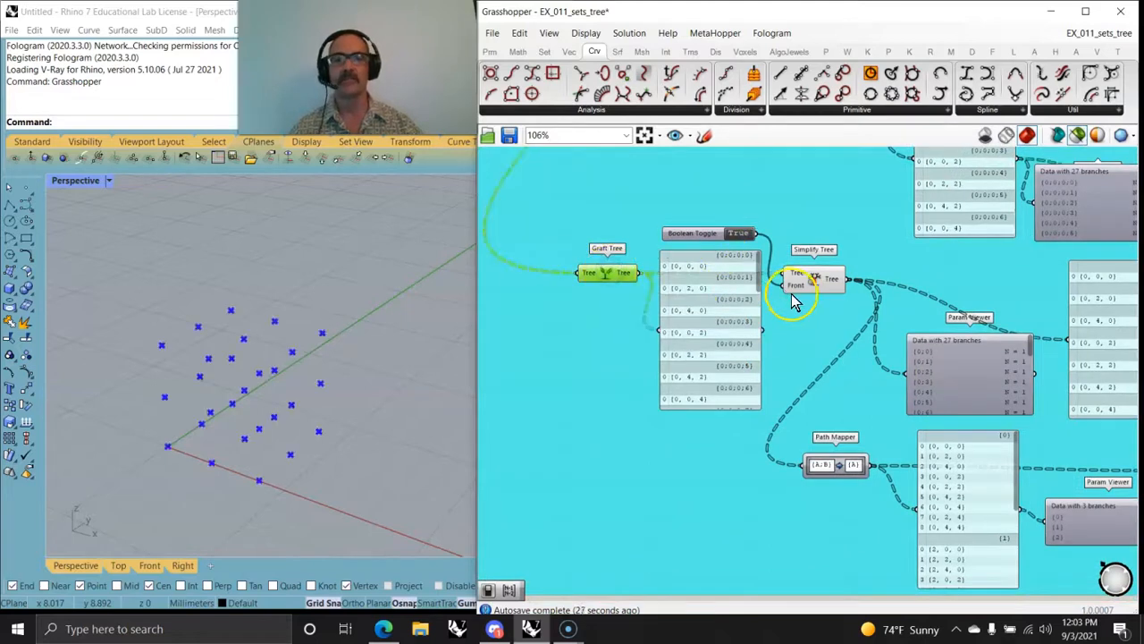
pyautogui.click(818, 285)
pyautogui.moveTo(804, 337); pyautogui.dragTo(666, 310, button='right')
pyautogui.moveTo(792, 337); pyautogui.dragTo(809, 459, button='right')
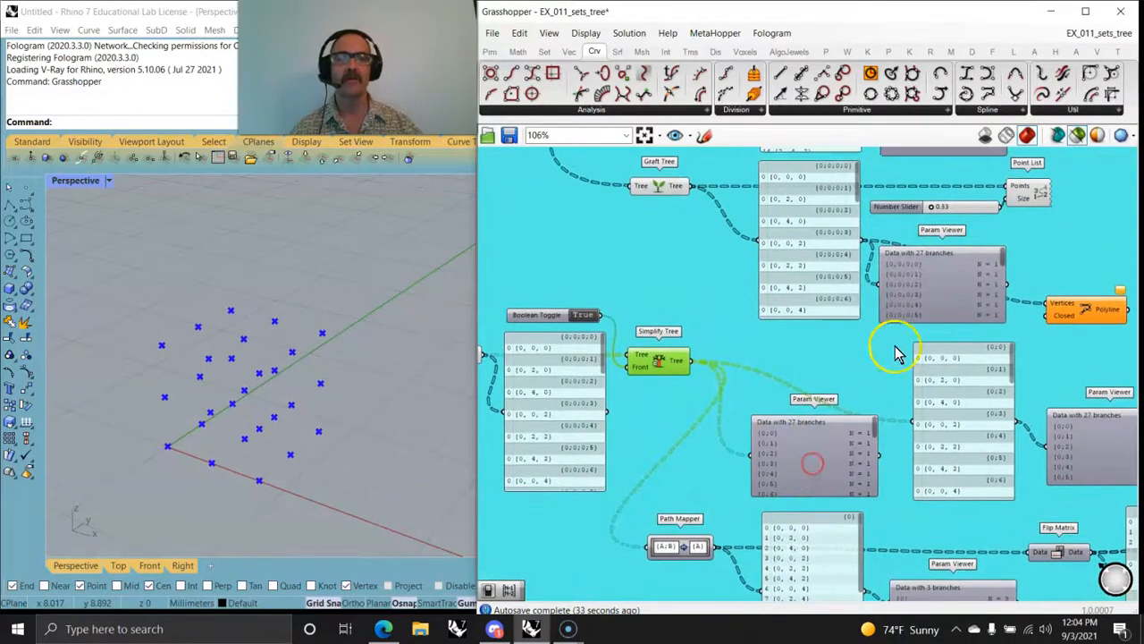
# Step: Compare the branch paths listed in the grafted tree's Param Viewer with those in the simplified tree's Param Viewer
pyautogui.scroll(4, 896, 284)
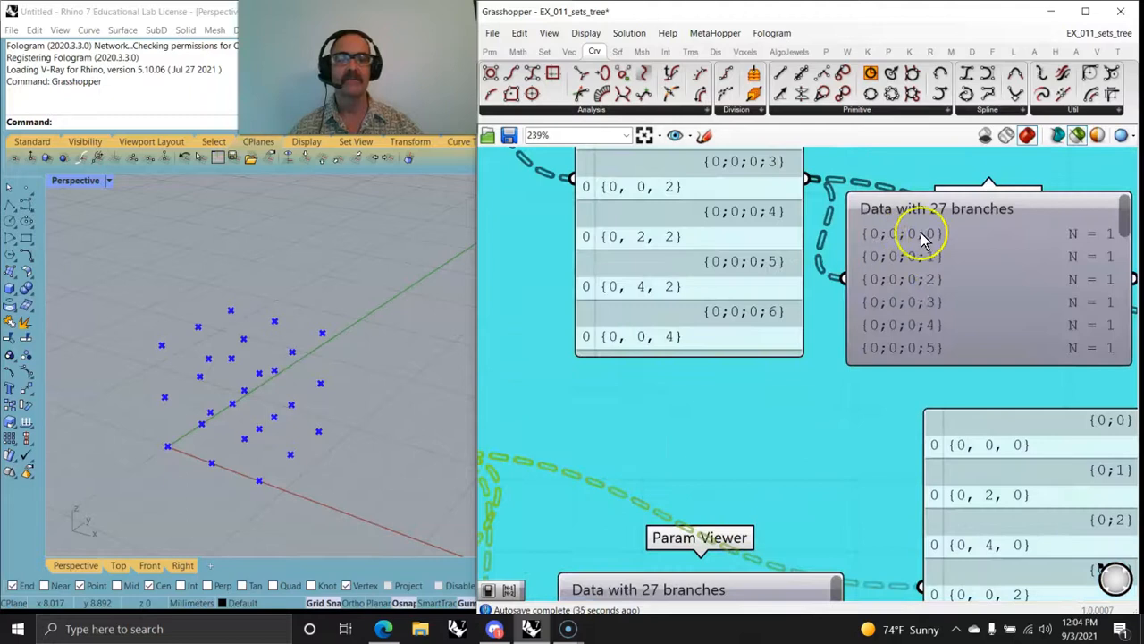
pyautogui.moveTo(1124, 213); pyautogui.dragTo(1125, 342)
pyautogui.moveTo(1116, 324); pyautogui.dragTo(1126, 212)
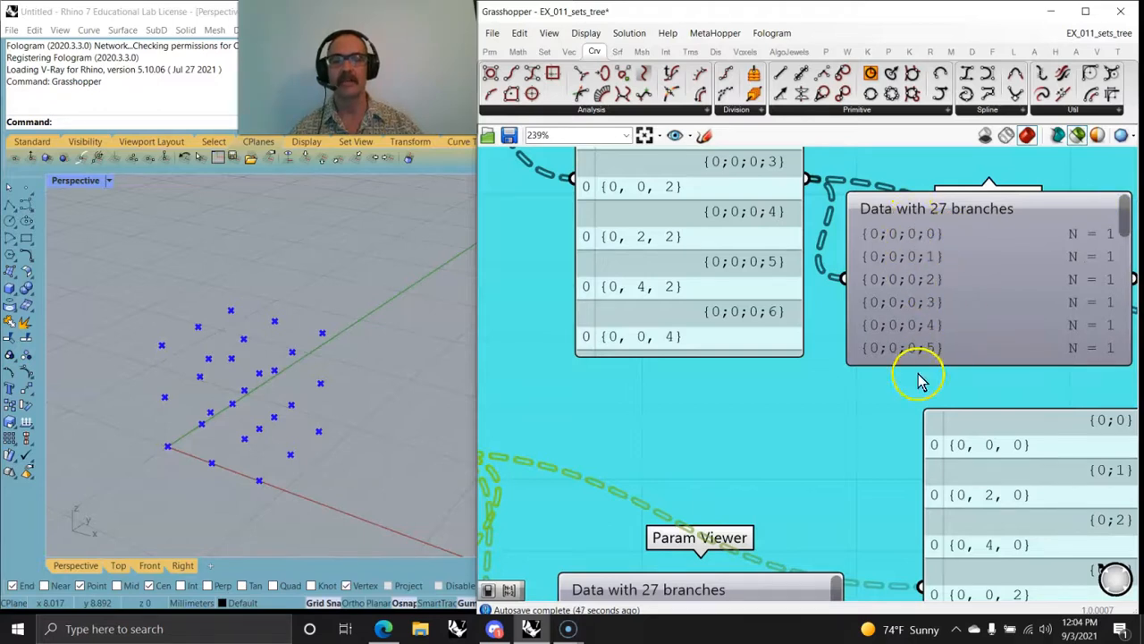
pyautogui.moveTo(1116, 212); pyautogui.dragTo(1139, 356)
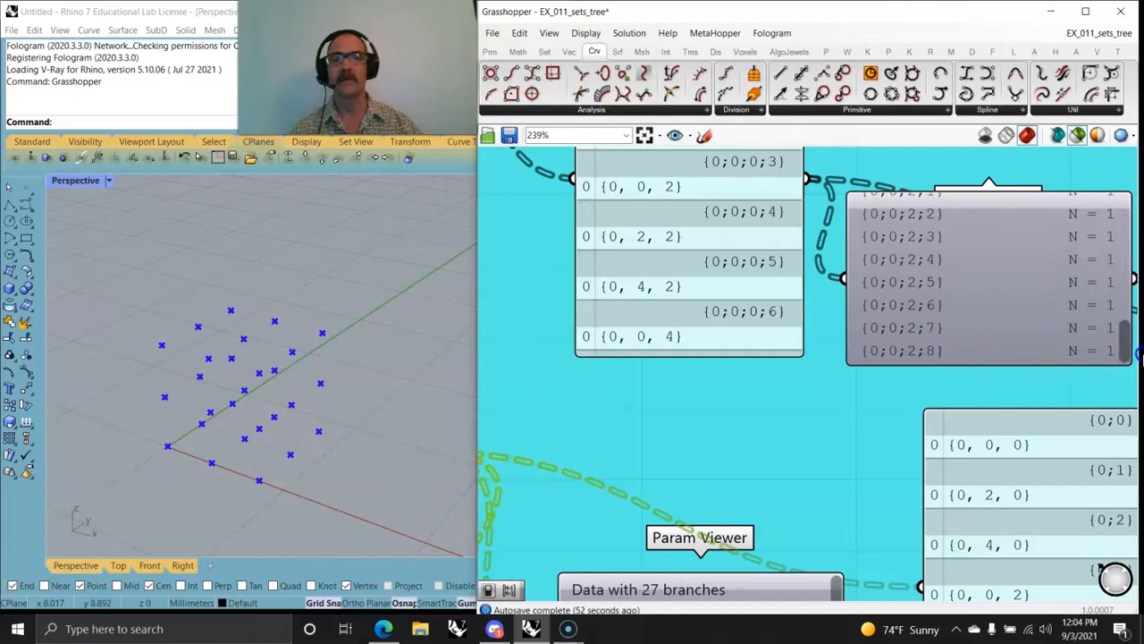
pyautogui.moveTo(780, 436); pyautogui.dragTo(804, 139, button='right')
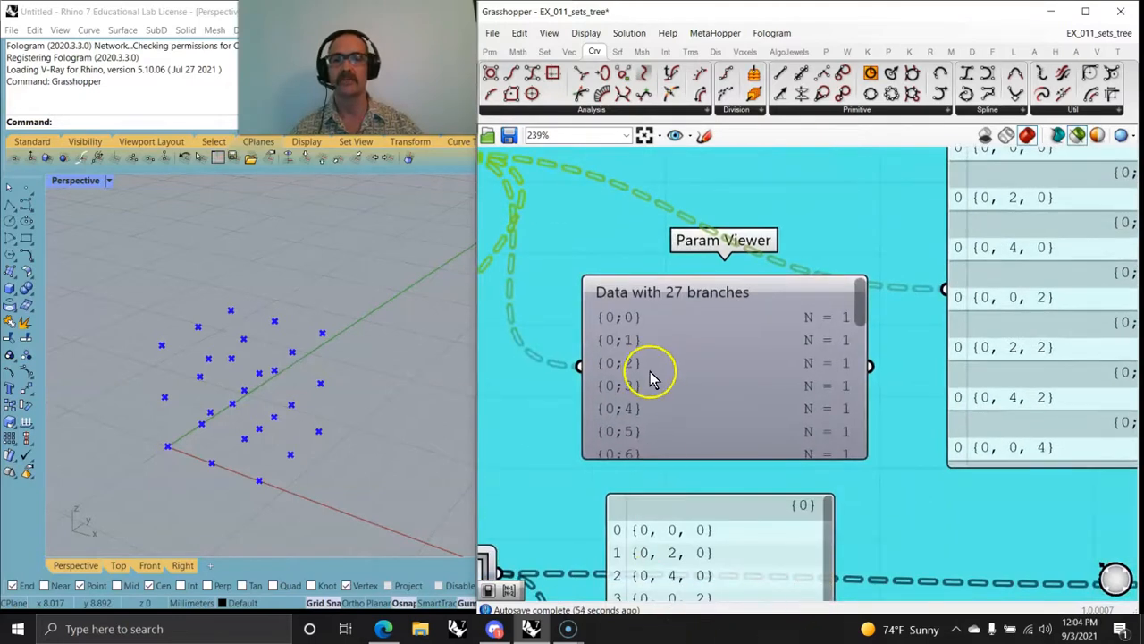
pyautogui.scroll(-2, 650, 372)
pyautogui.moveTo(658, 401); pyautogui.dragTo(841, 476, button='right')
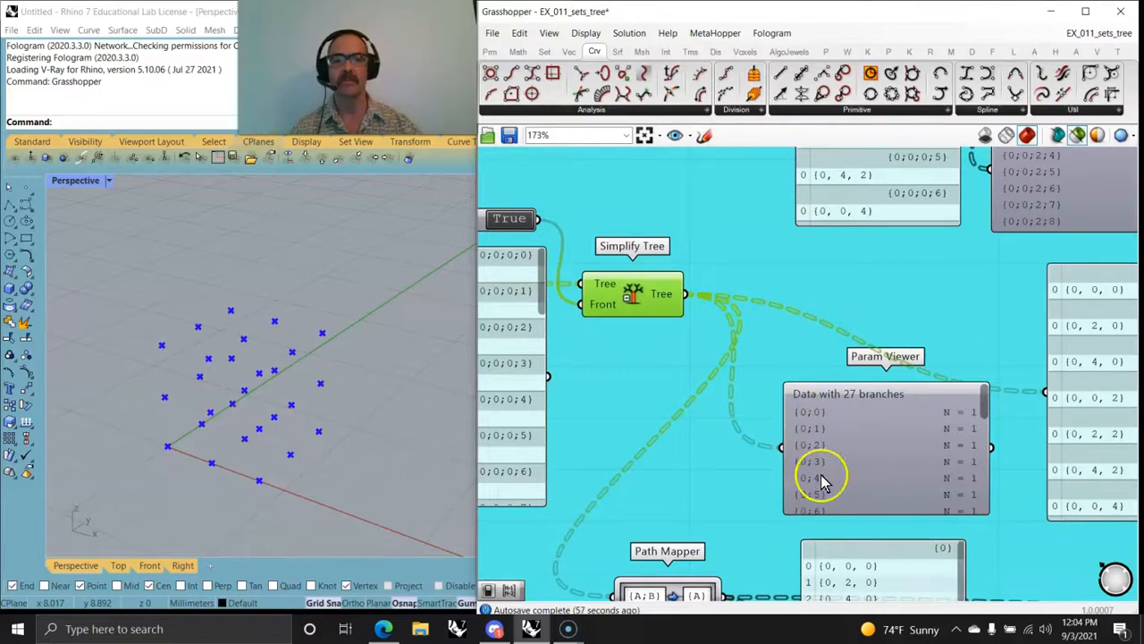
pyautogui.moveTo(988, 407); pyautogui.dragTo(986, 366)
pyautogui.moveTo(1010, 409); pyautogui.dragTo(821, 278, button='right')
pyautogui.scroll(-3, 822, 278)
pyautogui.moveTo(814, 332); pyautogui.dragTo(920, 399, button='right')
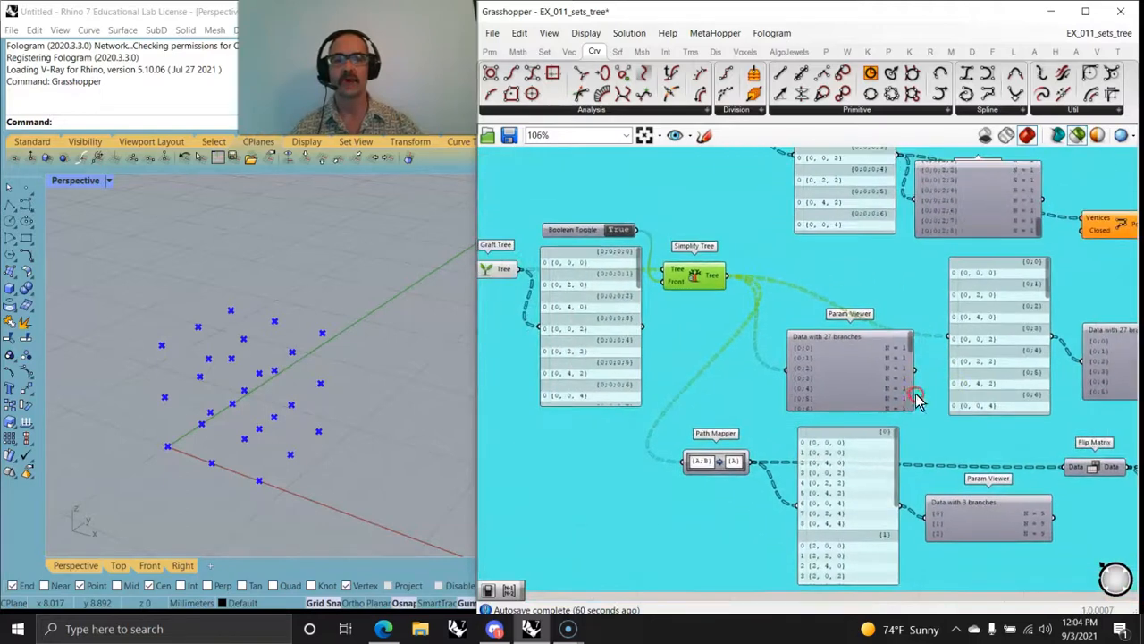
# Step: Switch the Param Viewer after the simplified tree's panel to the tree diagram and examine its branch structure up close
pyautogui.moveTo(887, 333); pyautogui.dragTo(751, 268, button='right')
pyautogui.doubleClick(1008, 303)
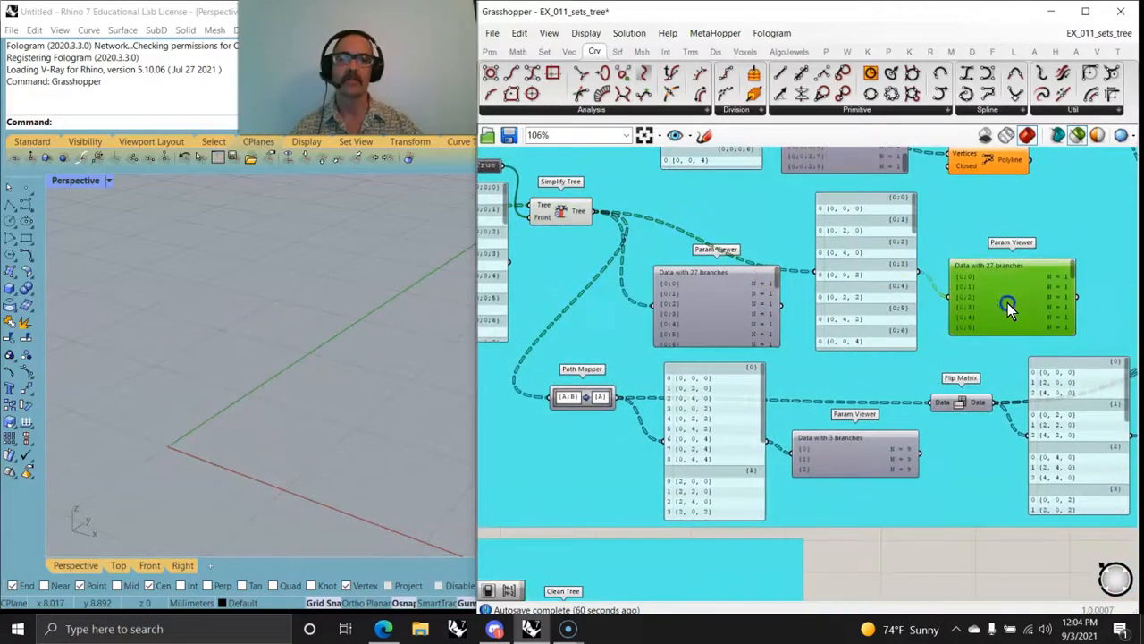
pyautogui.moveTo(1017, 327); pyautogui.dragTo(820, 424, button='right')
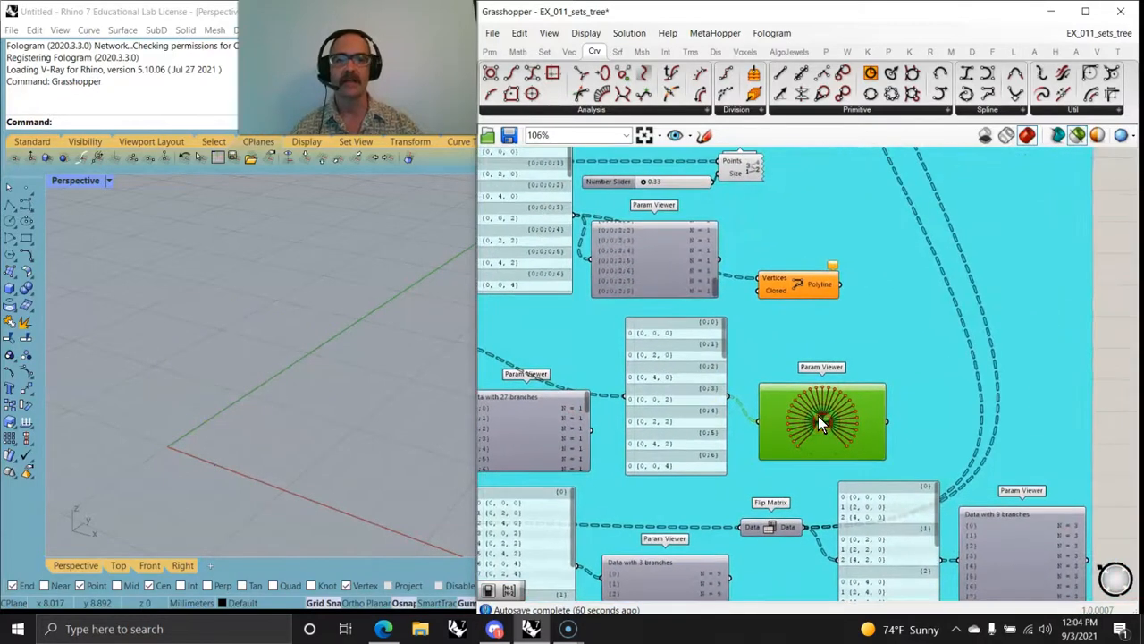
pyautogui.moveTo(669, 455); pyautogui.dragTo(735, 440, button='right')
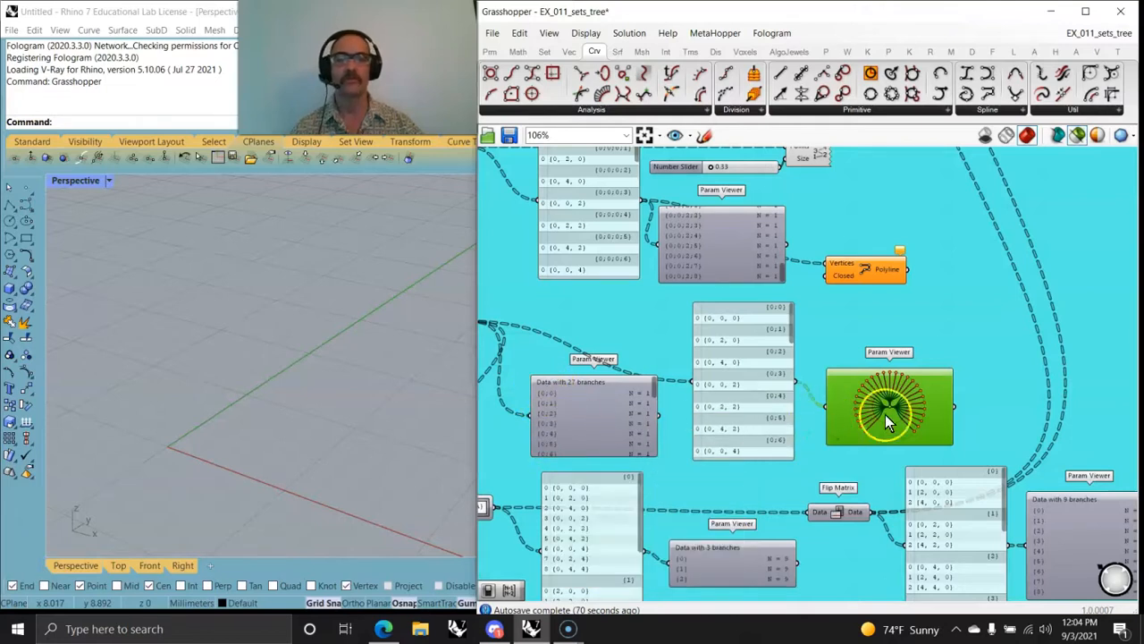
pyautogui.scroll(7, 885, 414)
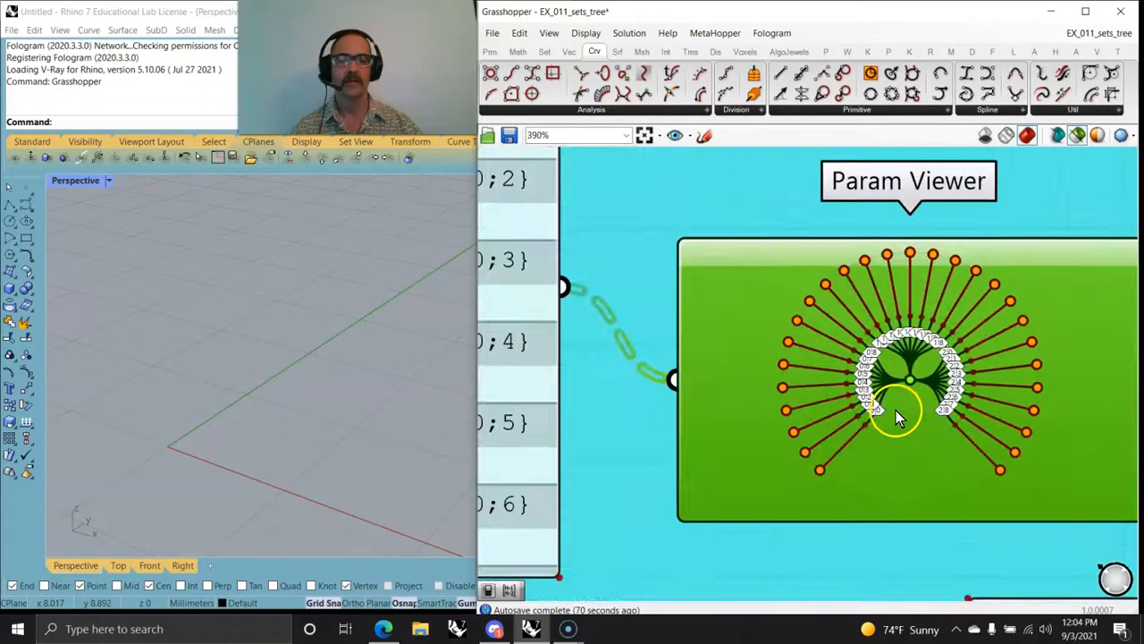
pyautogui.scroll(-10, 863, 398)
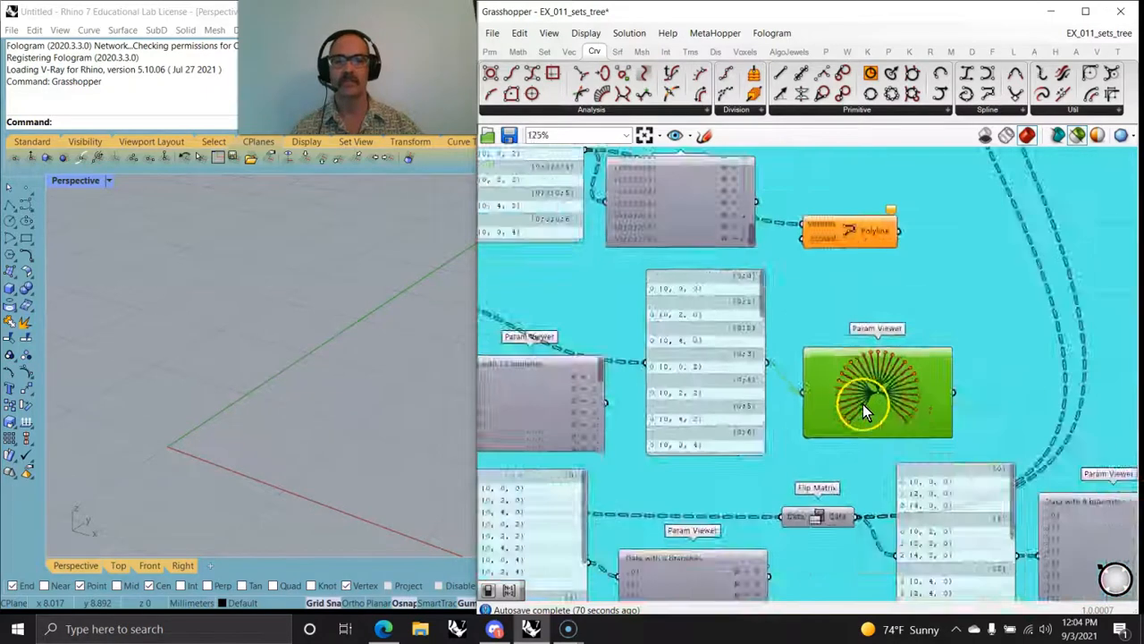
pyautogui.scroll(4, 707, 357)
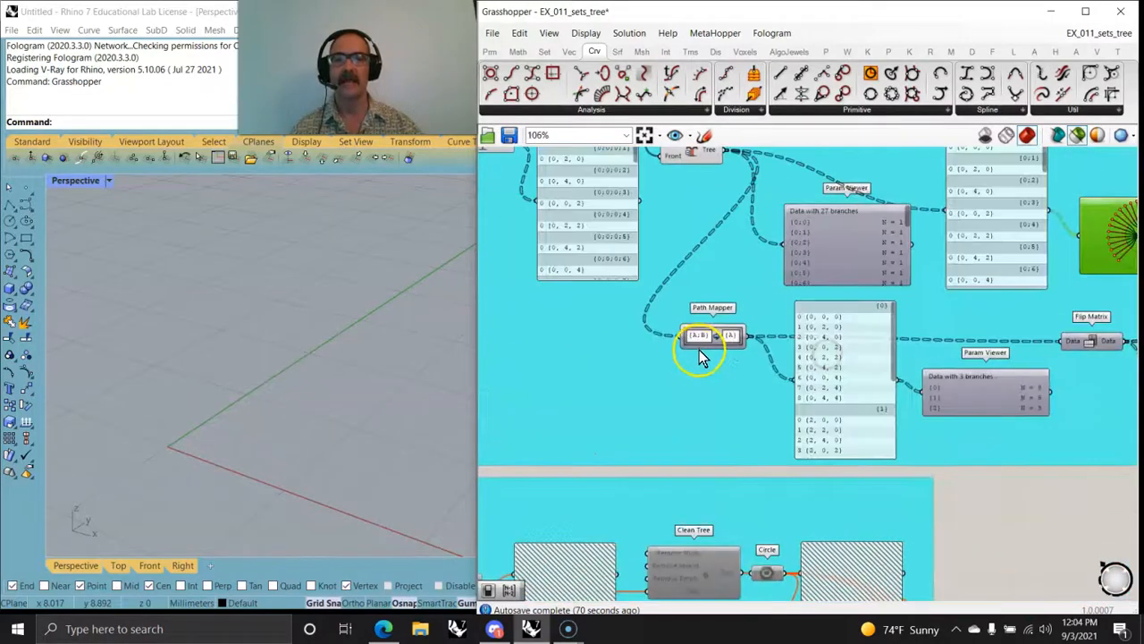
# Step: Examine the Path Mapper's {A;B} to {A} mapping, its output panel and Param Viewer, and the connected Flip Matrix
pyautogui.moveTo(718, 391); pyautogui.dragTo(719, 427, button='right')
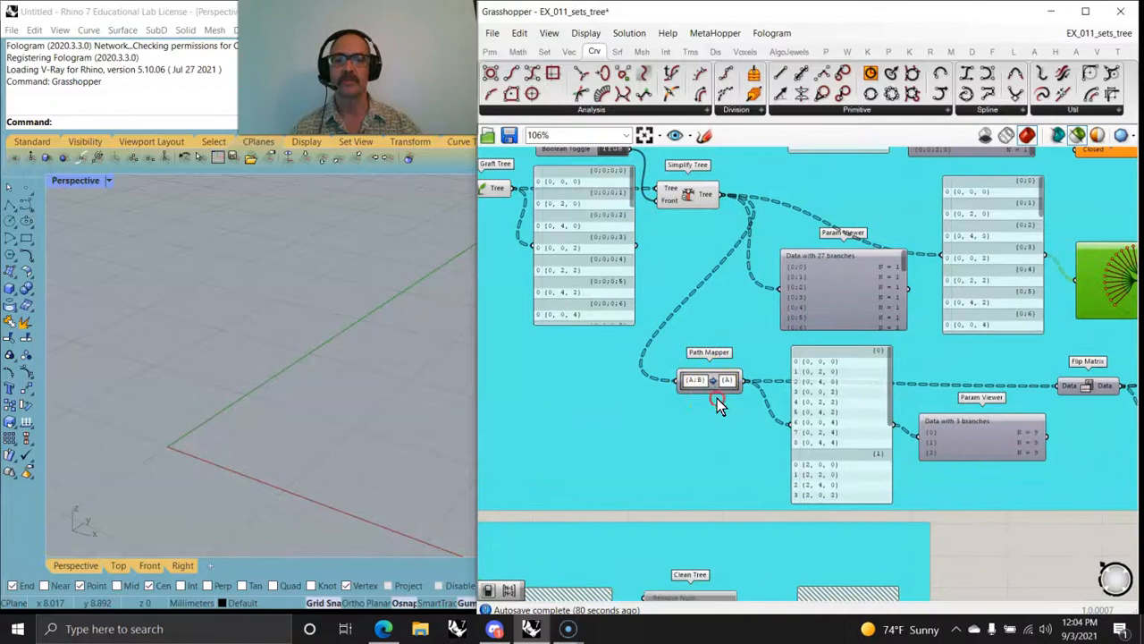
pyautogui.scroll(3, 716, 398)
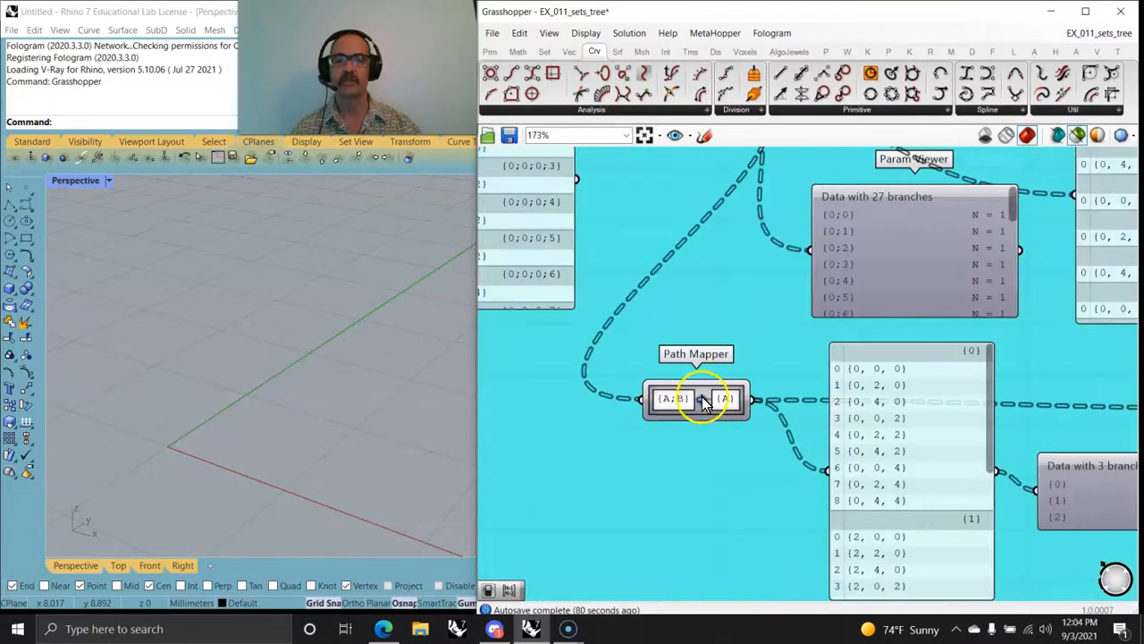
pyautogui.scroll(-5, 711, 456)
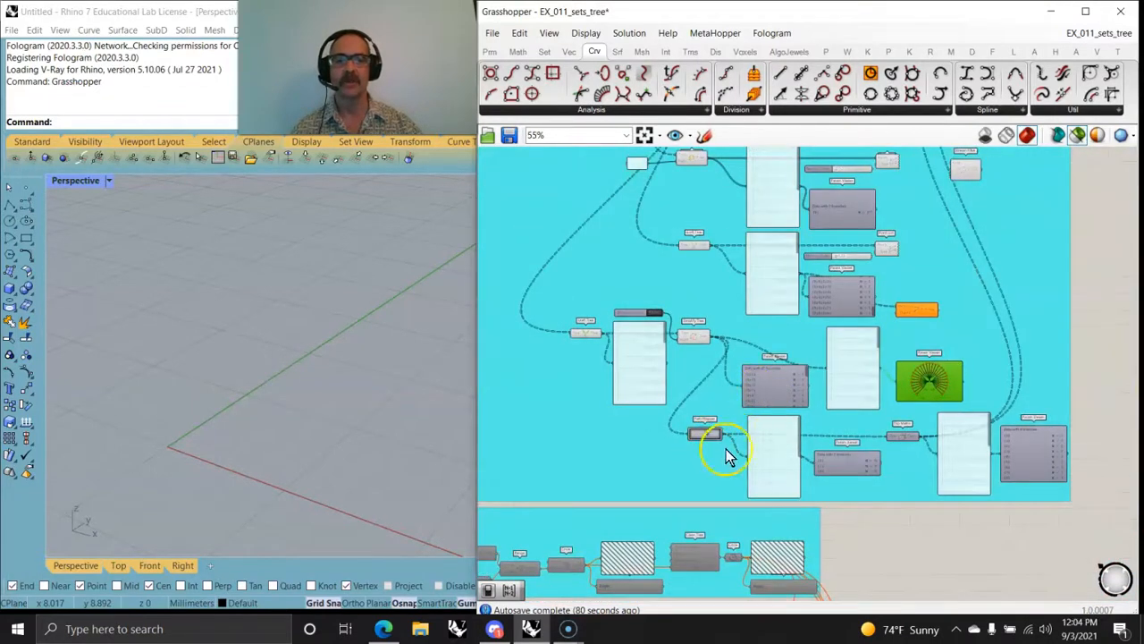
pyautogui.scroll(3, 857, 475)
pyautogui.scroll(2, 898, 474)
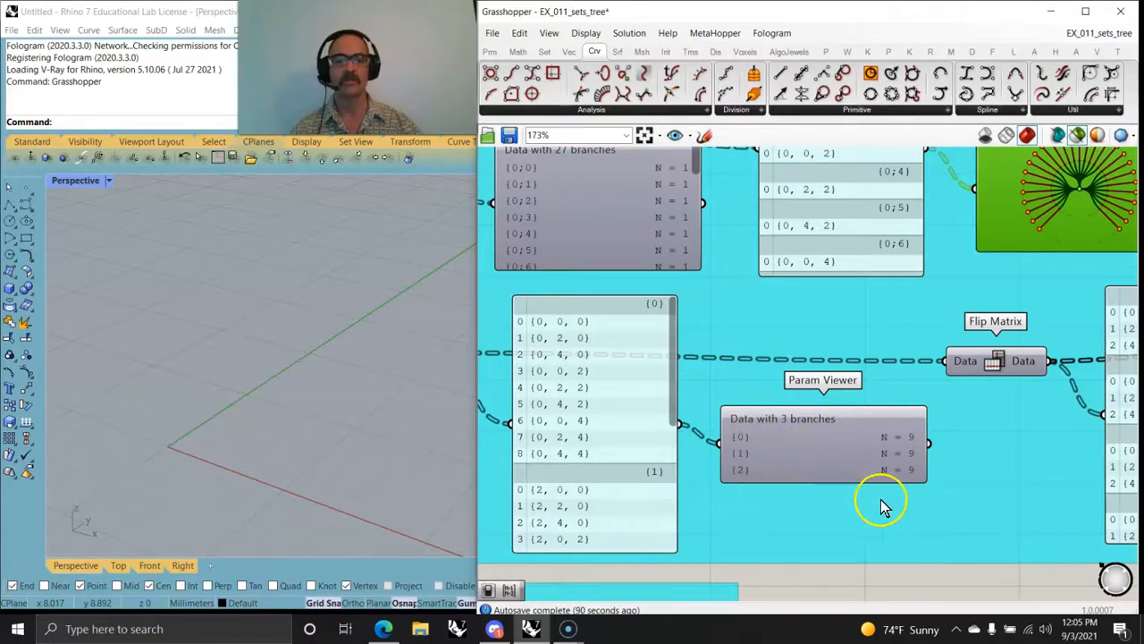
pyautogui.scroll(-5, 881, 505)
pyautogui.scroll(3, 774, 409)
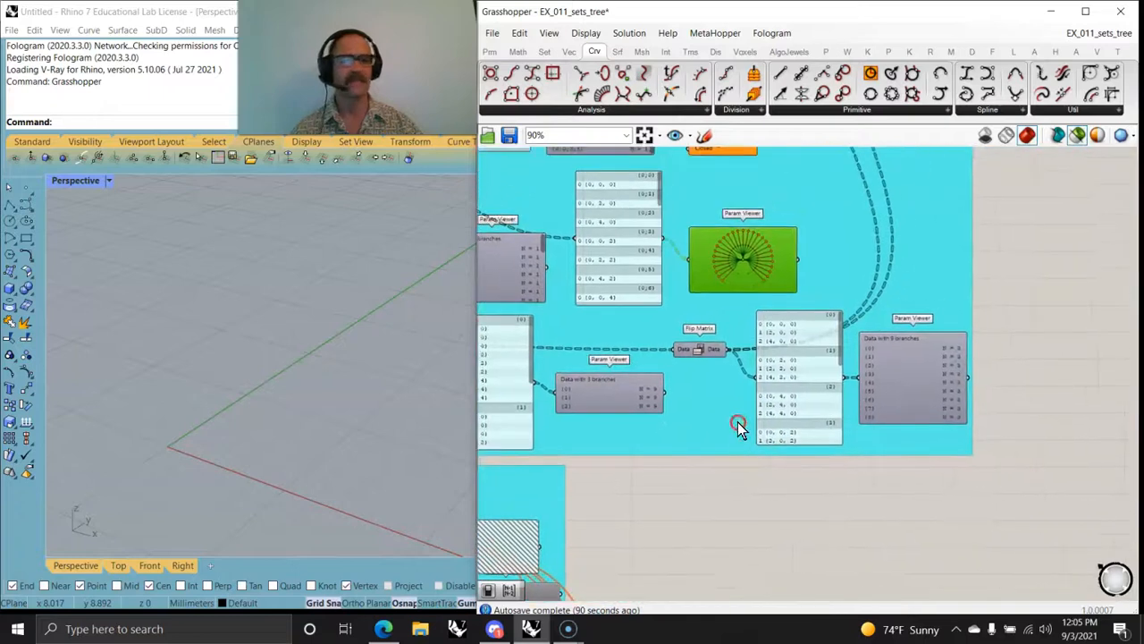
# Step: Examine the Flip Matrix output in its panel and the branch list in the connected Param Viewer
pyautogui.scroll(3, 707, 362)
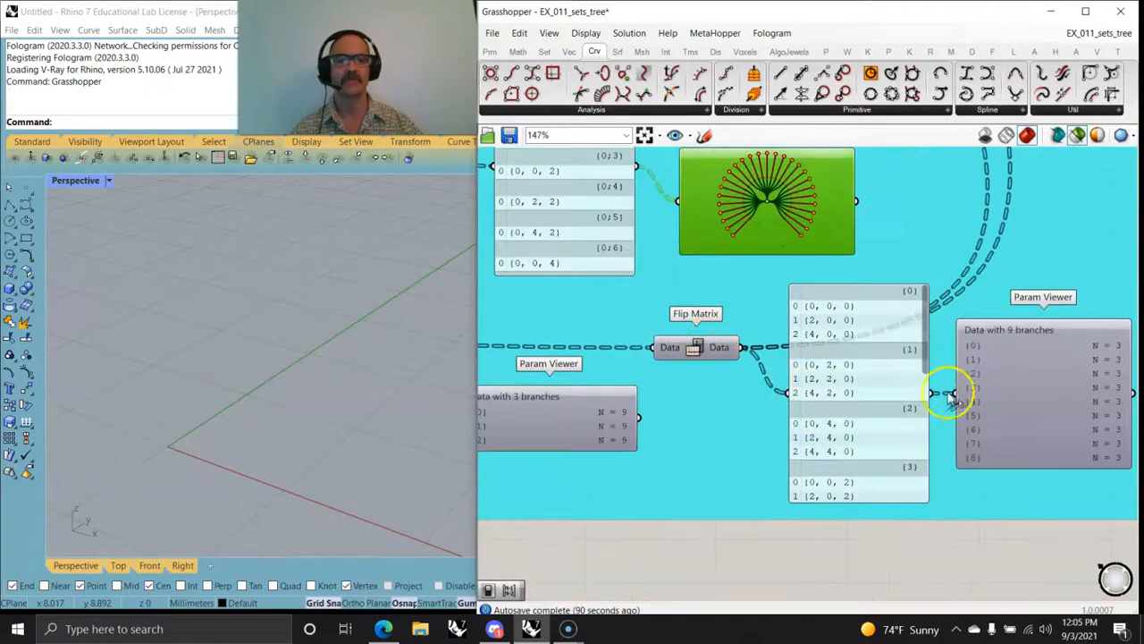
pyautogui.moveTo(951, 394); pyautogui.dragTo(839, 399, button='right')
pyautogui.moveTo(617, 390); pyautogui.dragTo(717, 396, button='right')
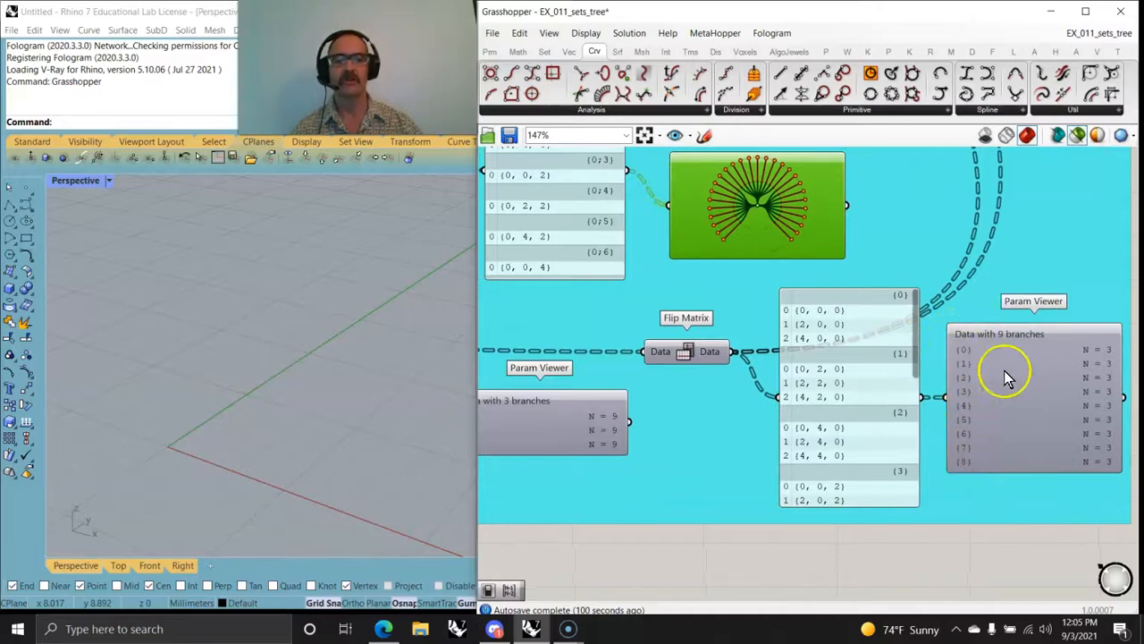
pyautogui.moveTo(1053, 514); pyautogui.dragTo(876, 510, button='right')
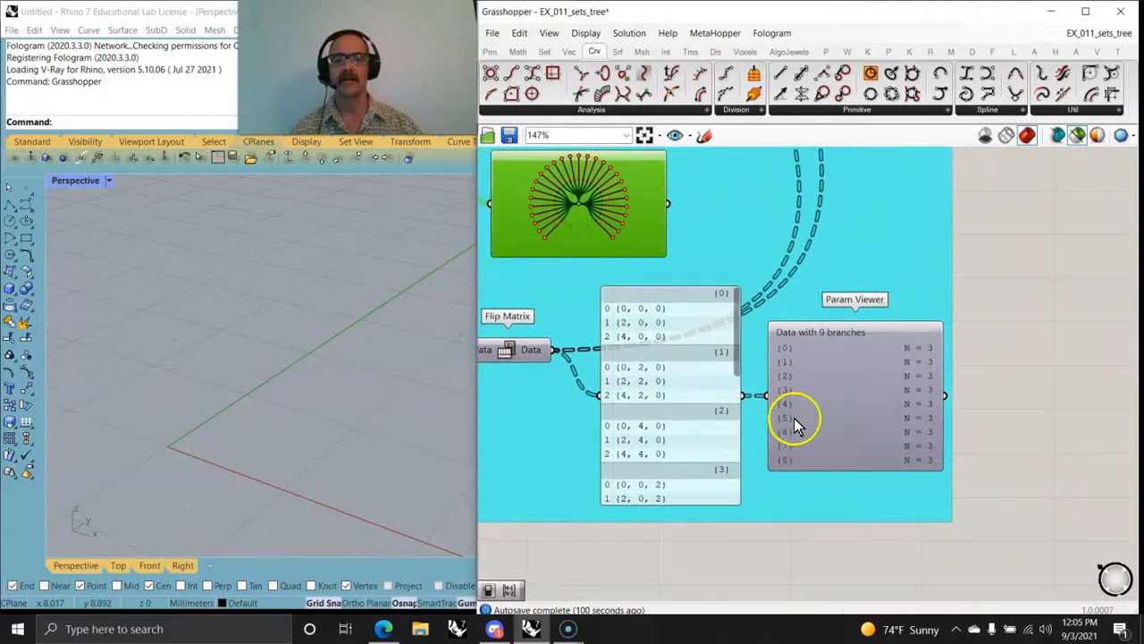
# Step: Select the whole 011_sets_tree exercise, inspect its preview in Rhino, and ungroup its cyan background group
pyautogui.scroll(-5, 796, 425)
pyautogui.scroll(-1, 790, 429)
pyautogui.moveTo(719, 414); pyautogui.dragTo(914, 520, button='right')
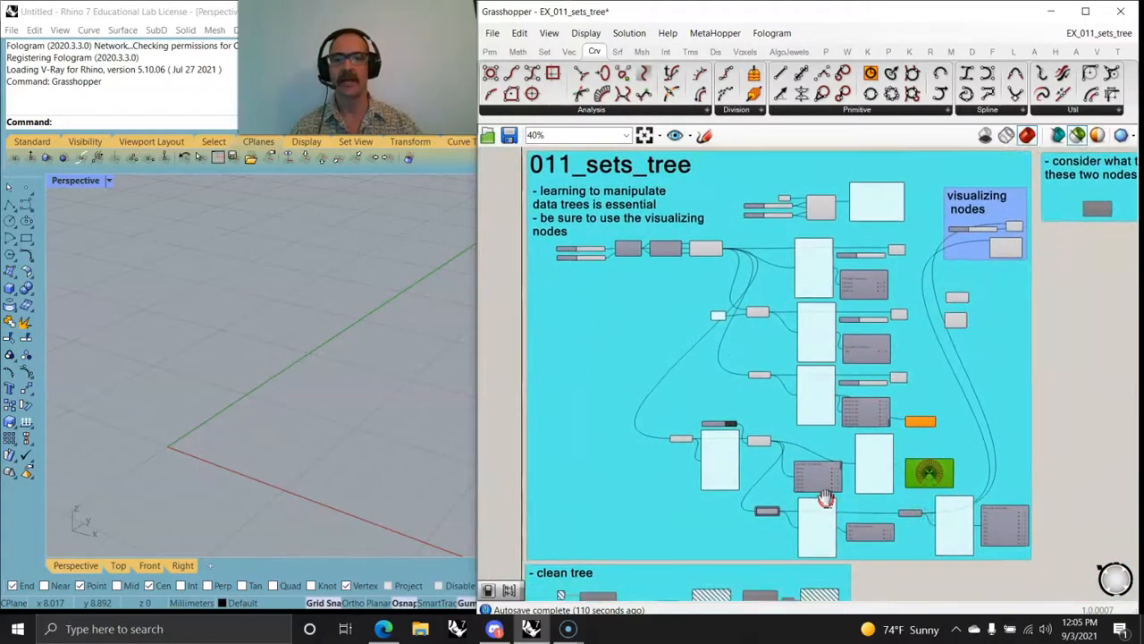
pyautogui.moveTo(1051, 560); pyautogui.dragTo(508, 160)
pyautogui.moveTo(301, 417); pyautogui.dragTo(324, 439, button='right')
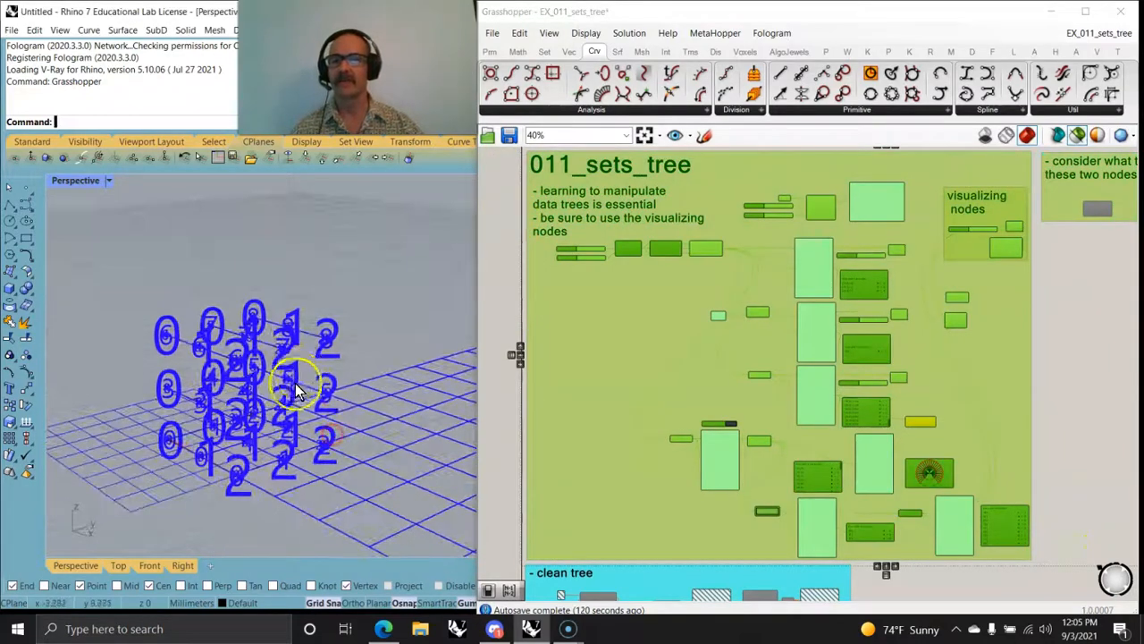
pyautogui.scroll(3, 298, 393)
pyautogui.scroll(3, 897, 414)
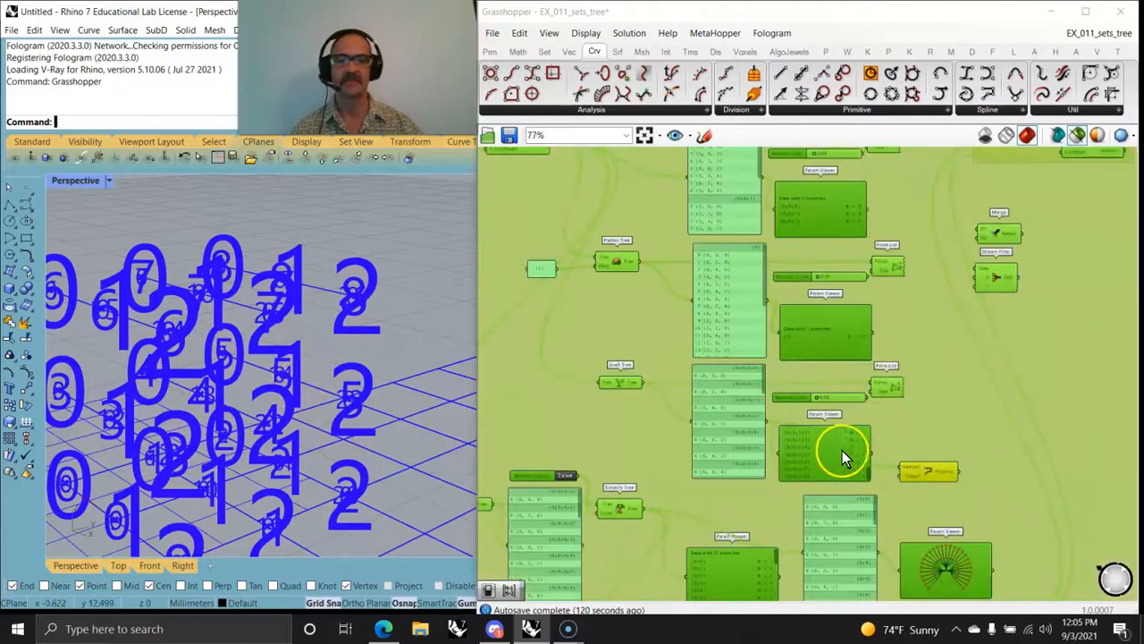
pyautogui.scroll(-4, 842, 451)
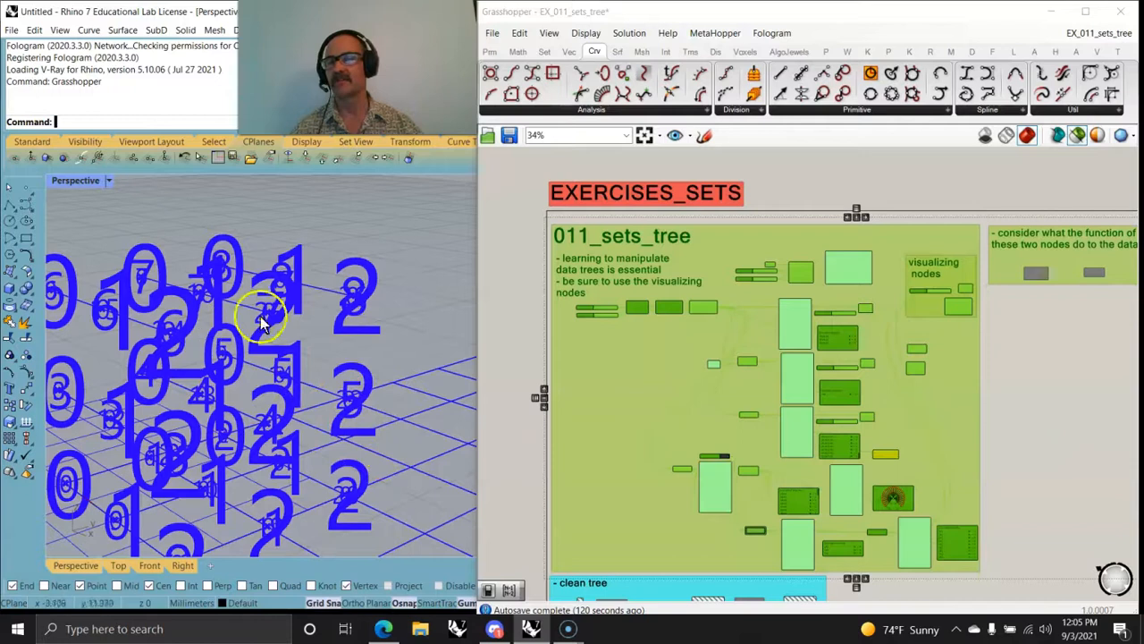
pyautogui.rightClick(952, 416)
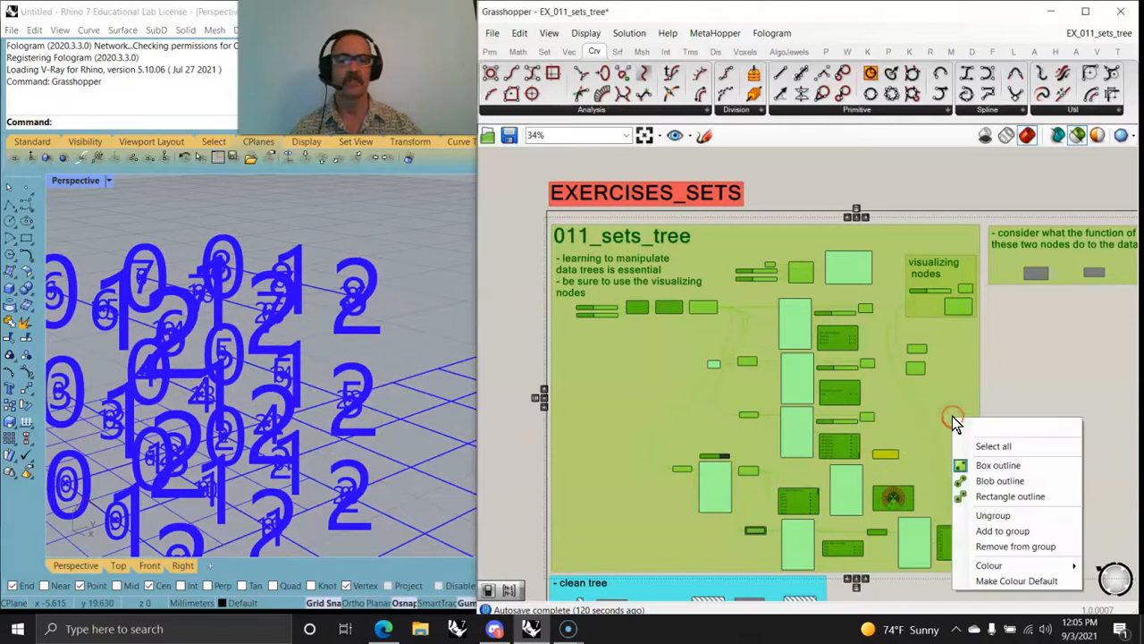
pyautogui.click(994, 516)
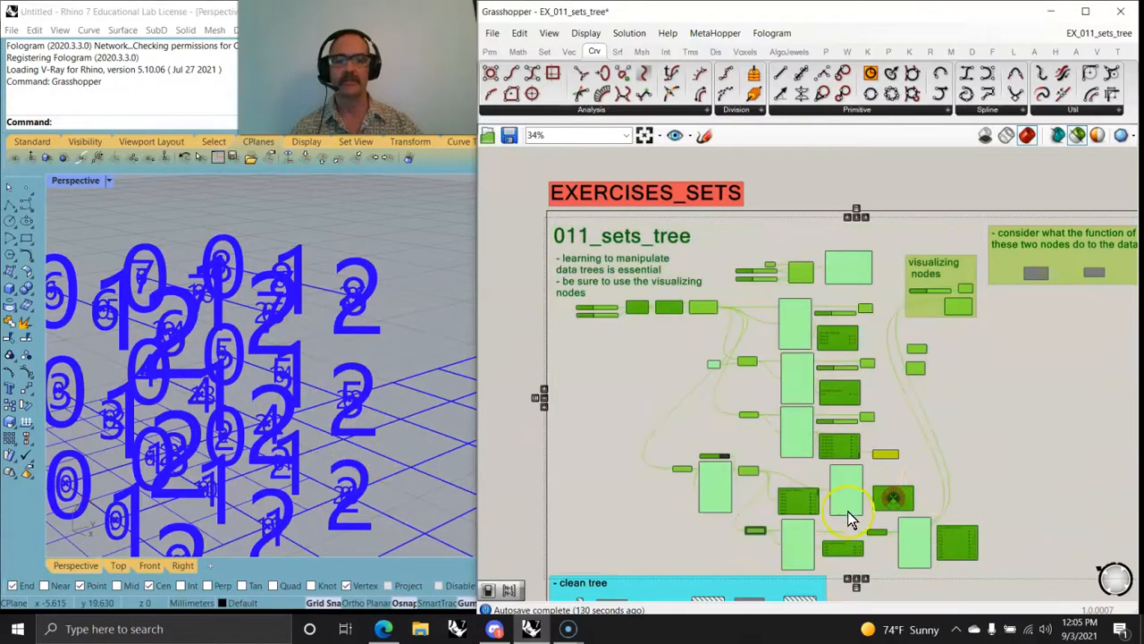
# Step: Clear the selection and turn off the selected-only preview so every component's geometry is drawn in Rhino
pyautogui.scroll(5, 851, 514)
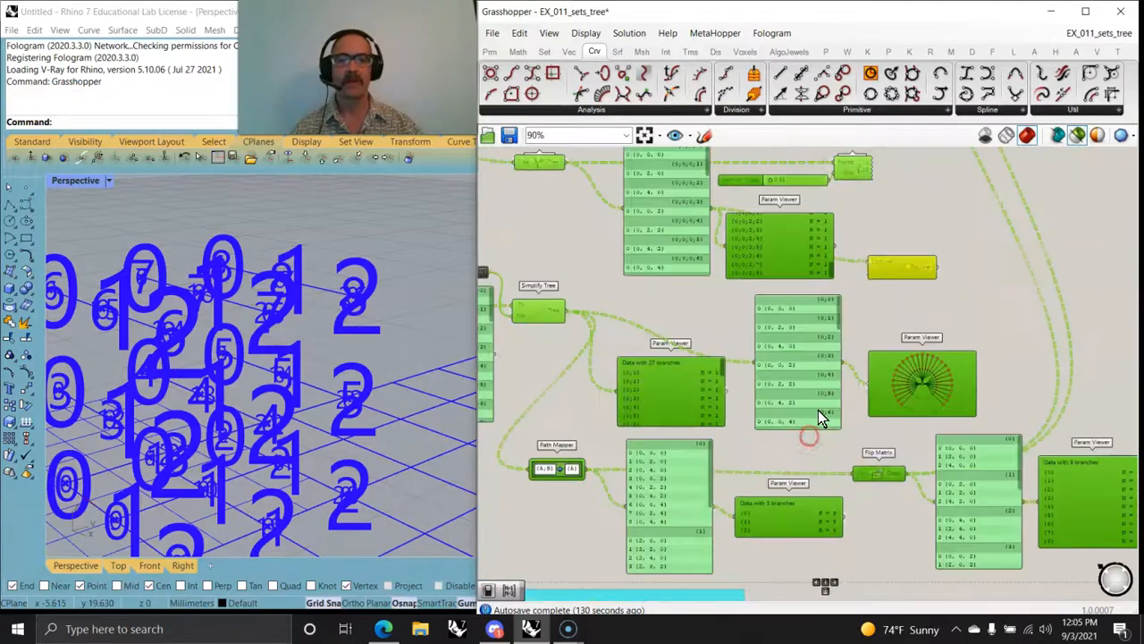
pyautogui.click(873, 317)
pyautogui.scroll(-3, 781, 315)
pyautogui.moveTo(782, 315); pyautogui.dragTo(774, 399, button='right')
pyautogui.click(1077, 135)
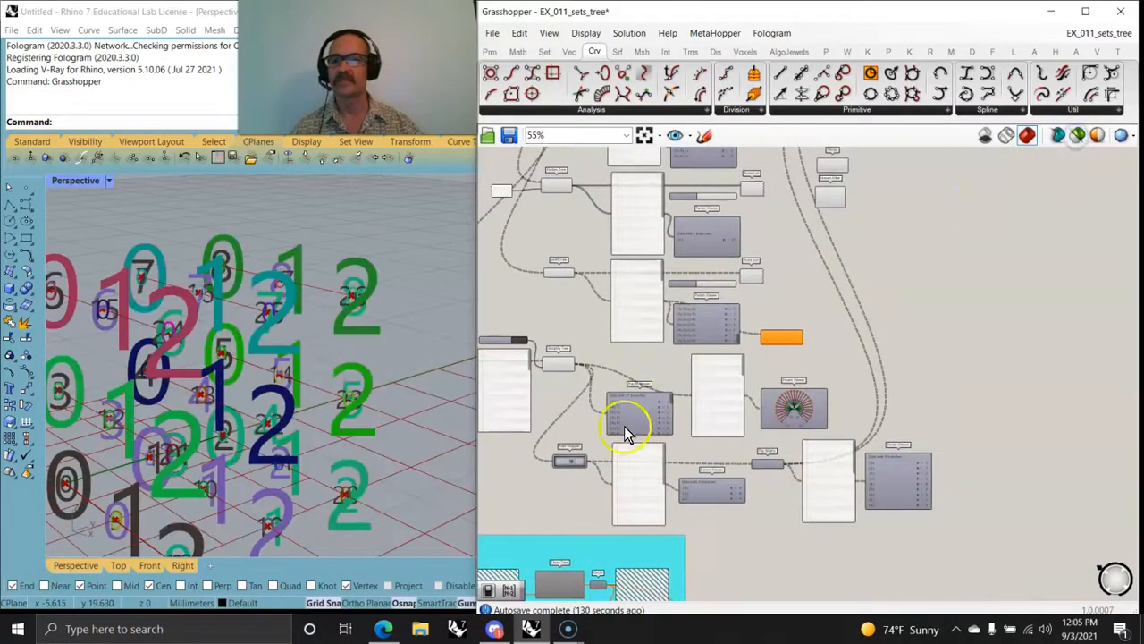
# Step: Fine-tune the number sliders that control the size of the Point List index labels, including the original tree's
pyautogui.moveTo(693, 416); pyautogui.dragTo(801, 408, button='right')
pyautogui.moveTo(307, 421)
pyautogui.mouseDown(button='right')
pyautogui.moveTo(215, 440)
pyautogui.moveTo(313, 440)
pyautogui.mouseUp(button='right')
pyautogui.scroll(3, 794, 448)
pyautogui.moveTo(876, 466); pyautogui.dragTo(661, 544, button='right')
pyautogui.moveTo(723, 371); pyautogui.dragTo(918, 444, button='right')
pyautogui.moveTo(858, 298); pyautogui.dragTo(820, 486, button='right')
pyautogui.moveTo(807, 460); pyautogui.dragTo(809, 461)
pyautogui.moveTo(823, 386); pyautogui.dragTo(836, 507, button='right')
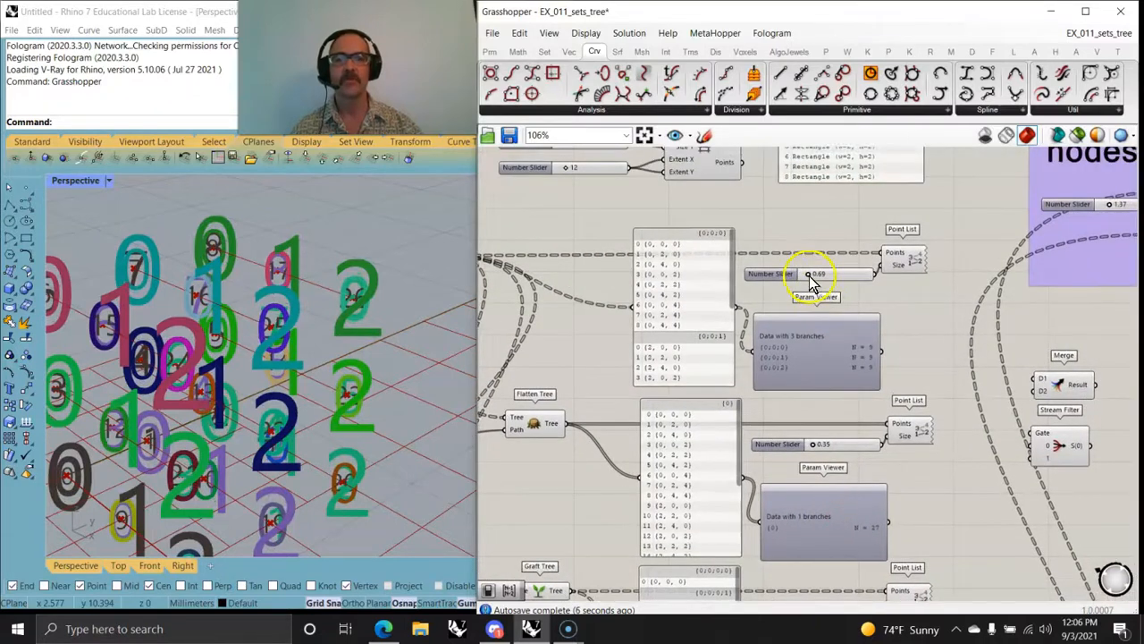
pyautogui.moveTo(809, 277); pyautogui.dragTo(811, 275)
# Step: Compare the point numbering in Rhino with the panels and Param Viewers of the flattened, grafted, simplified and path-mapped trees
pyautogui.moveTo(281, 378); pyautogui.dragTo(299, 398, button='right')
pyautogui.moveTo(685, 514); pyautogui.dragTo(730, 358, button='right')
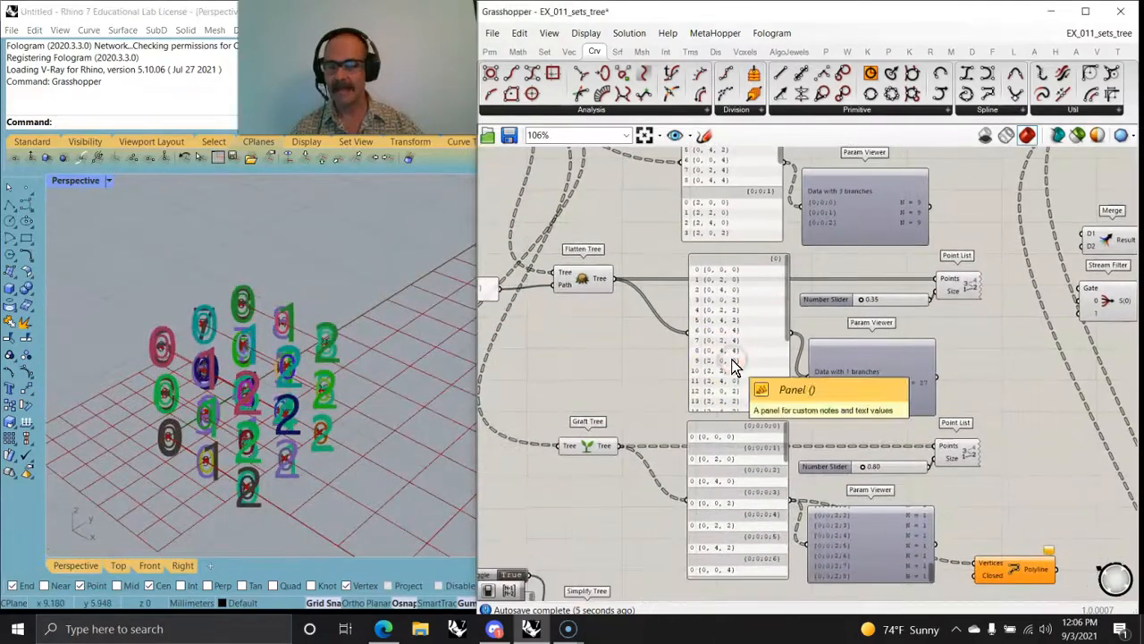
pyautogui.moveTo(880, 482); pyautogui.dragTo(778, 333, button='right')
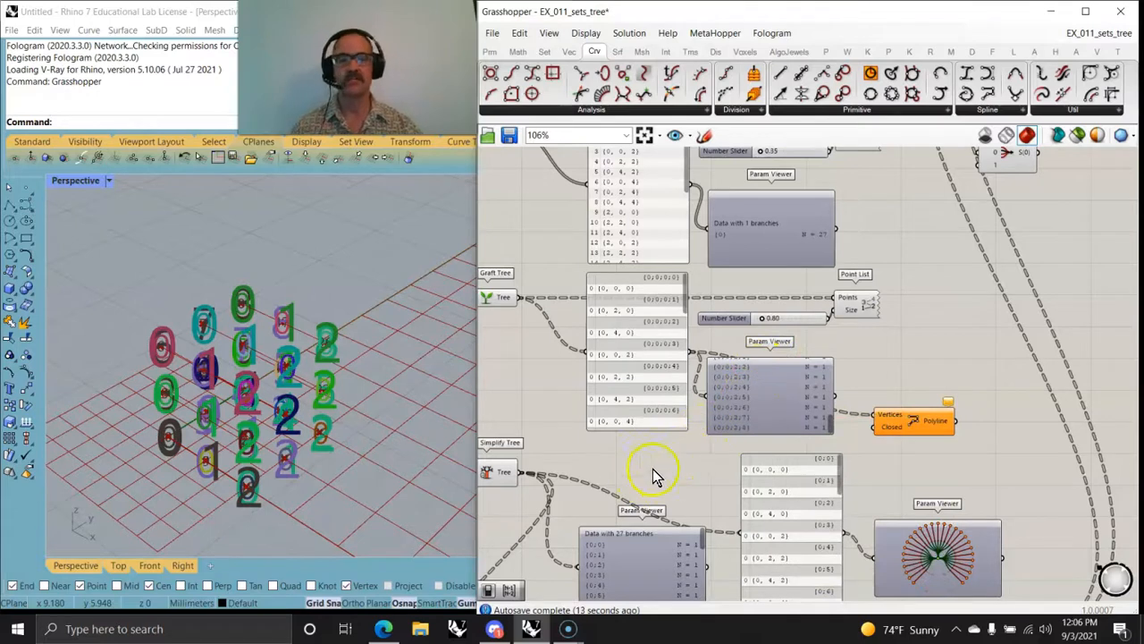
pyautogui.moveTo(614, 478); pyautogui.dragTo(786, 367, button='right')
pyautogui.scroll(-2, 779, 366)
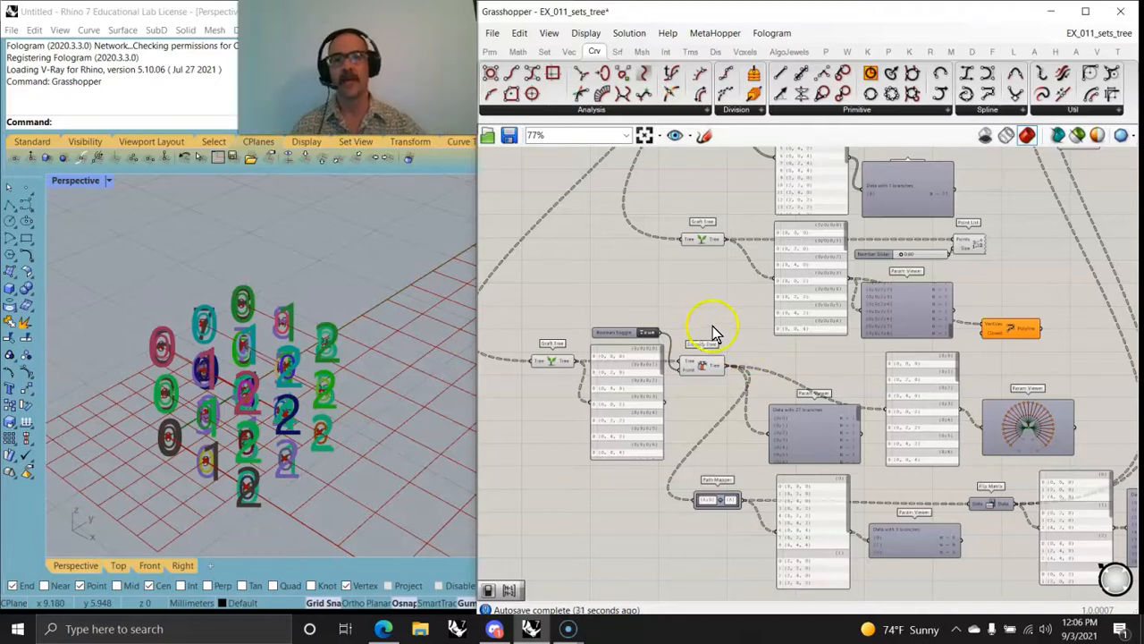
pyautogui.scroll(-2, 727, 342)
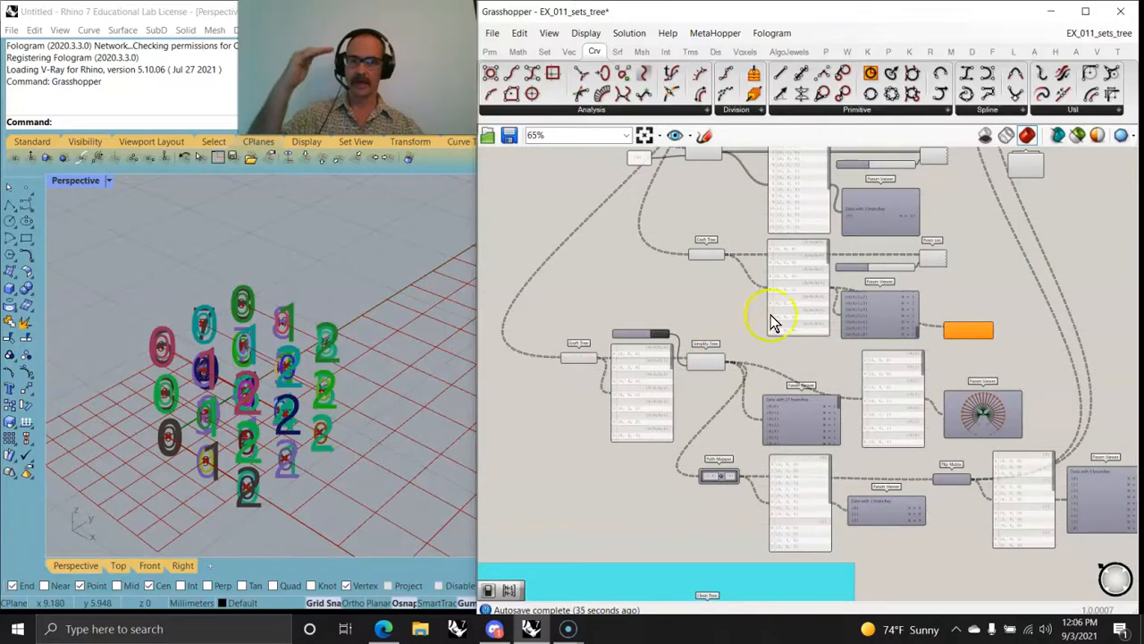
pyautogui.scroll(-3, 738, 328)
# Step: Select all components and notes of the 011_sets_tree exercise and group them
pyautogui.moveTo(775, 284); pyautogui.dragTo(867, 355, button='right')
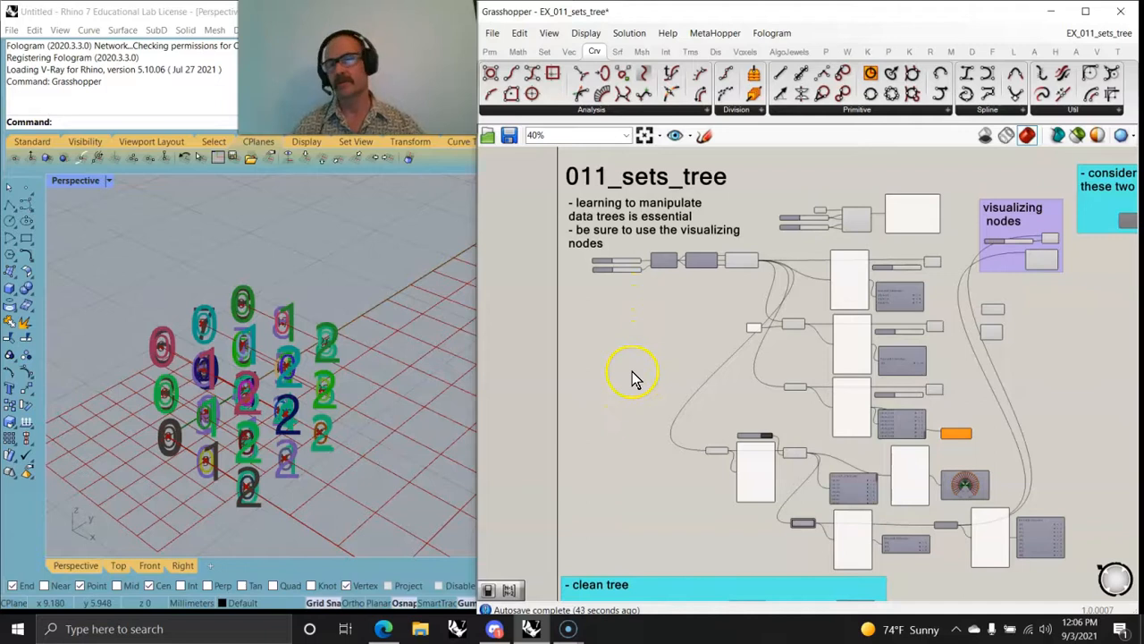
pyautogui.moveTo(657, 391); pyautogui.dragTo(604, 379, button='right')
pyautogui.scroll(-1, 644, 386)
pyautogui.moveTo(505, 195); pyautogui.dragTo(960, 550)
pyautogui.rightClick(938, 438)
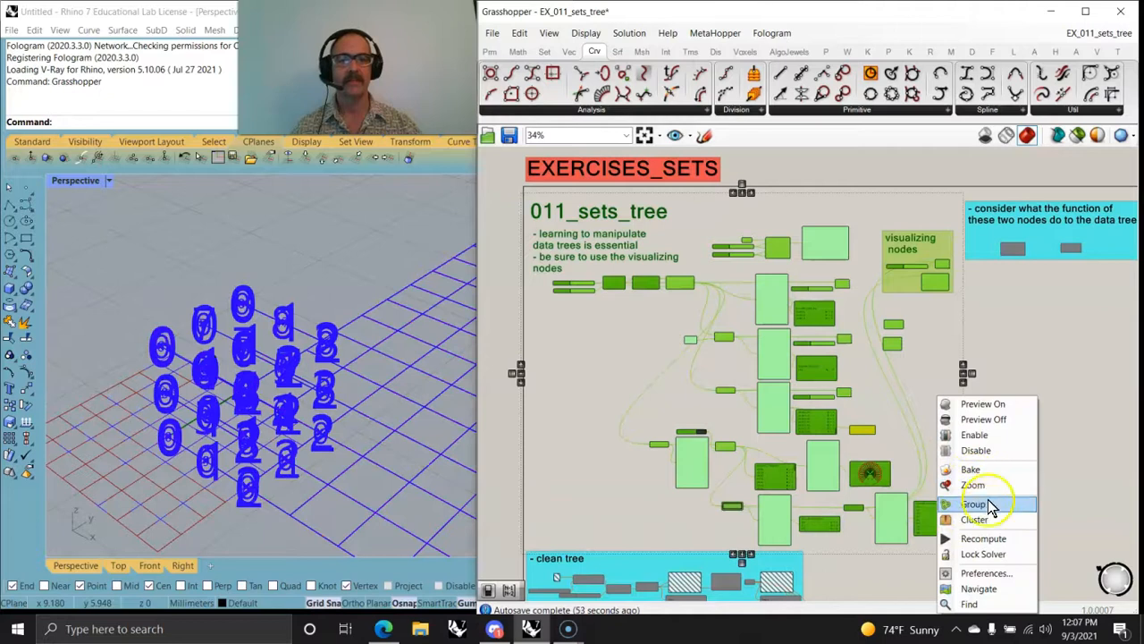
pyautogui.click(976, 505)
# Step: Change the new 011_sets_tree group's colour to cyan with R 0, G 255, B 255 and A 150
pyautogui.rightClick(924, 459)
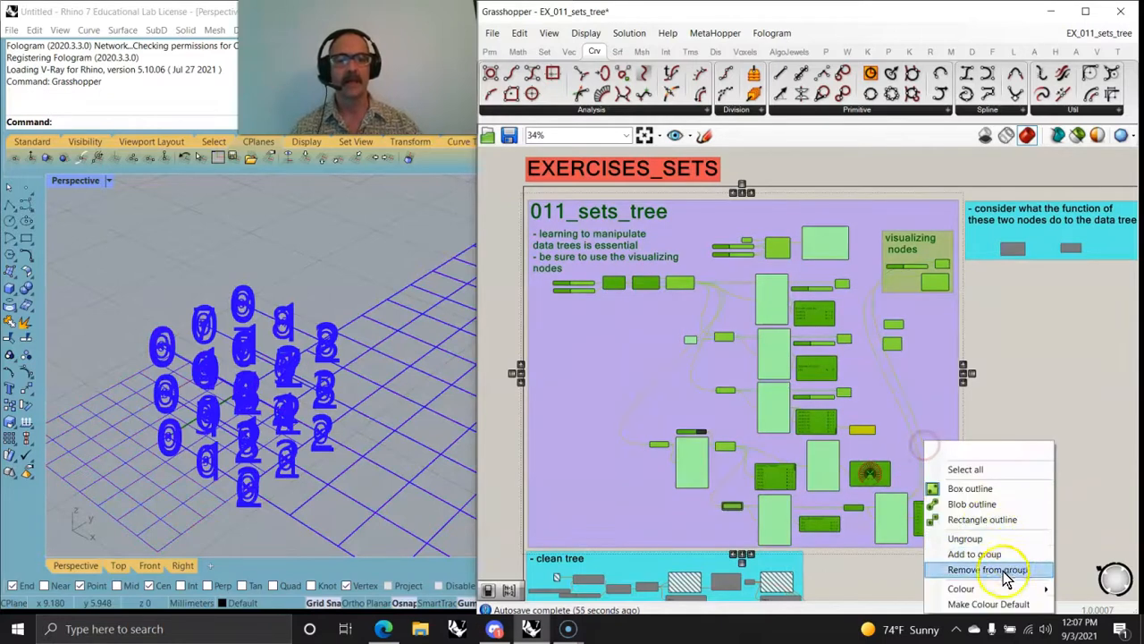
pyautogui.moveTo(1000, 590)
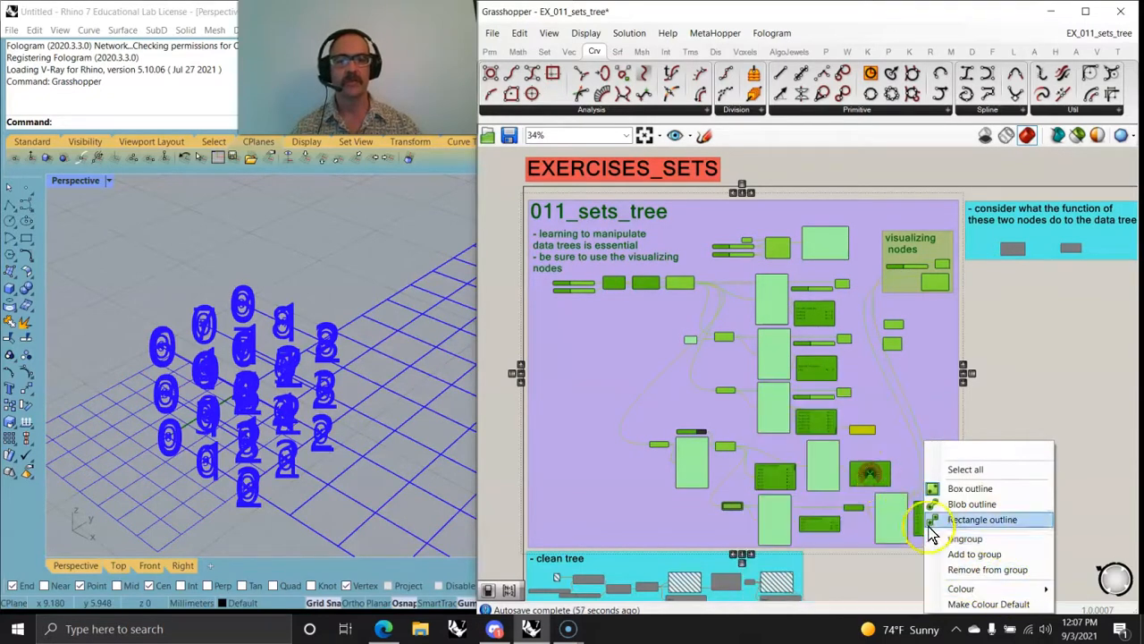
pyautogui.moveTo(883, 467); pyautogui.dragTo(906, 500)
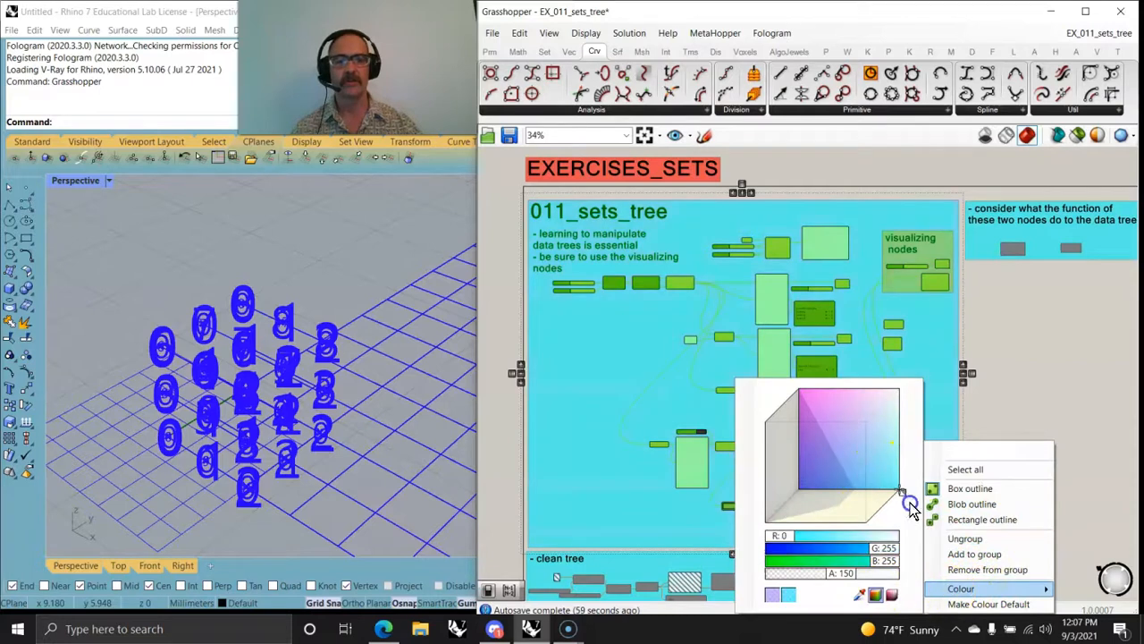
pyautogui.click(991, 400)
# Step: Select the clean tree and entwine exercises below 011_sets_tree and enable all their components
pyautogui.moveTo(834, 543); pyautogui.dragTo(823, 229, button='right')
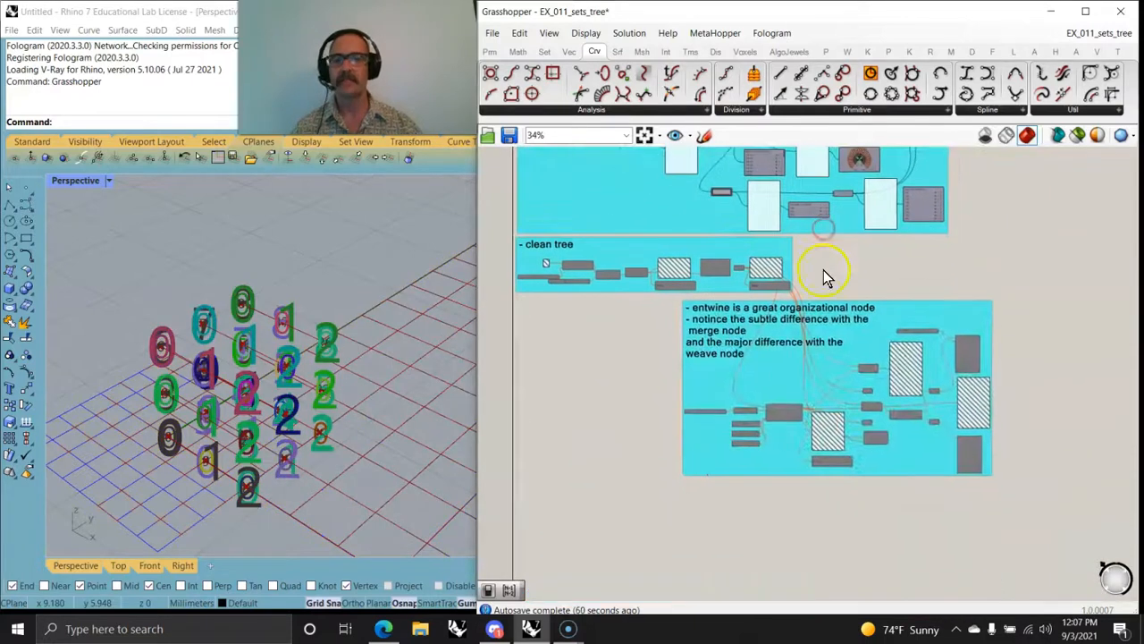
pyautogui.moveTo(623, 355)
pyautogui.mouseDown(button='right')
pyautogui.moveTo(626, 373)
pyautogui.moveTo(645, 369)
pyautogui.mouseUp(button='right')
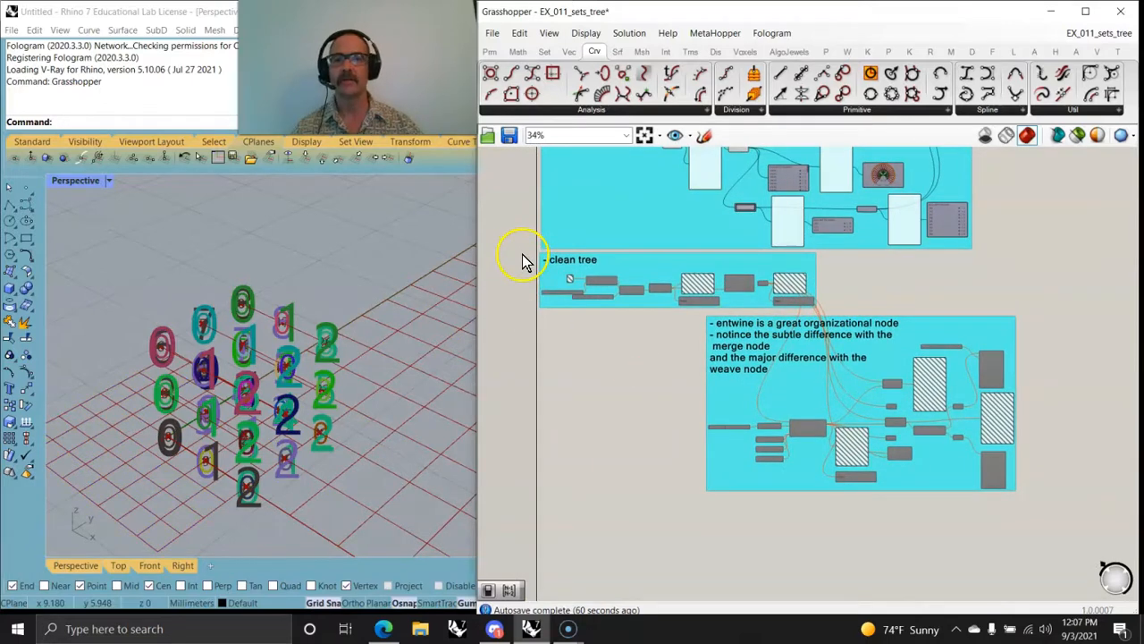
pyautogui.moveTo(526, 259); pyautogui.dragTo(1029, 511)
pyautogui.rightClick(1050, 438)
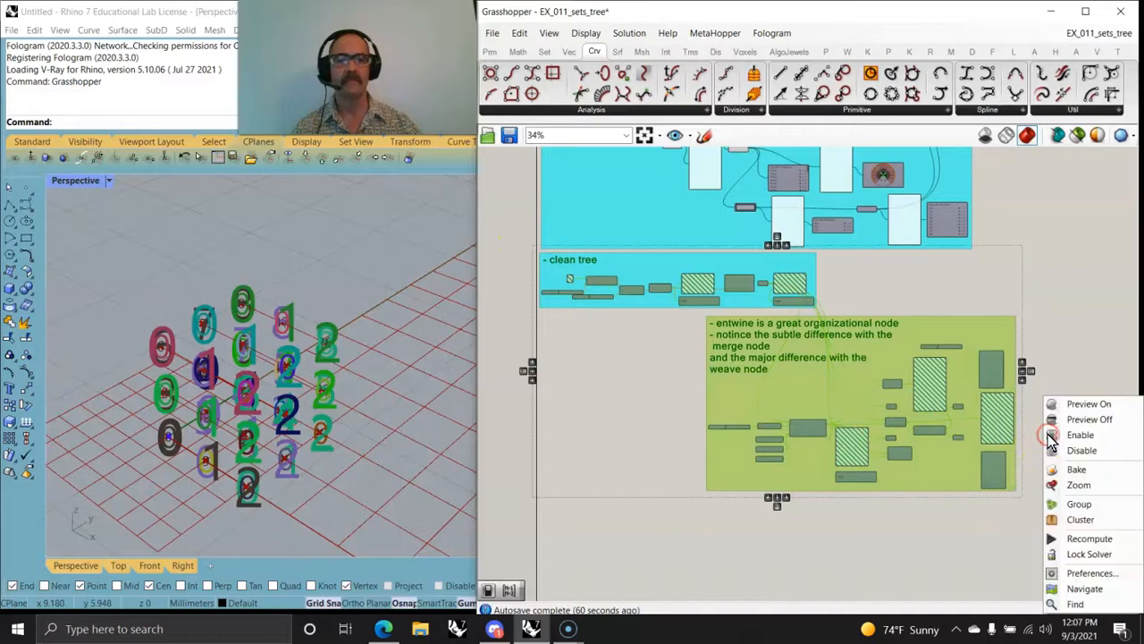
pyautogui.click(1072, 433)
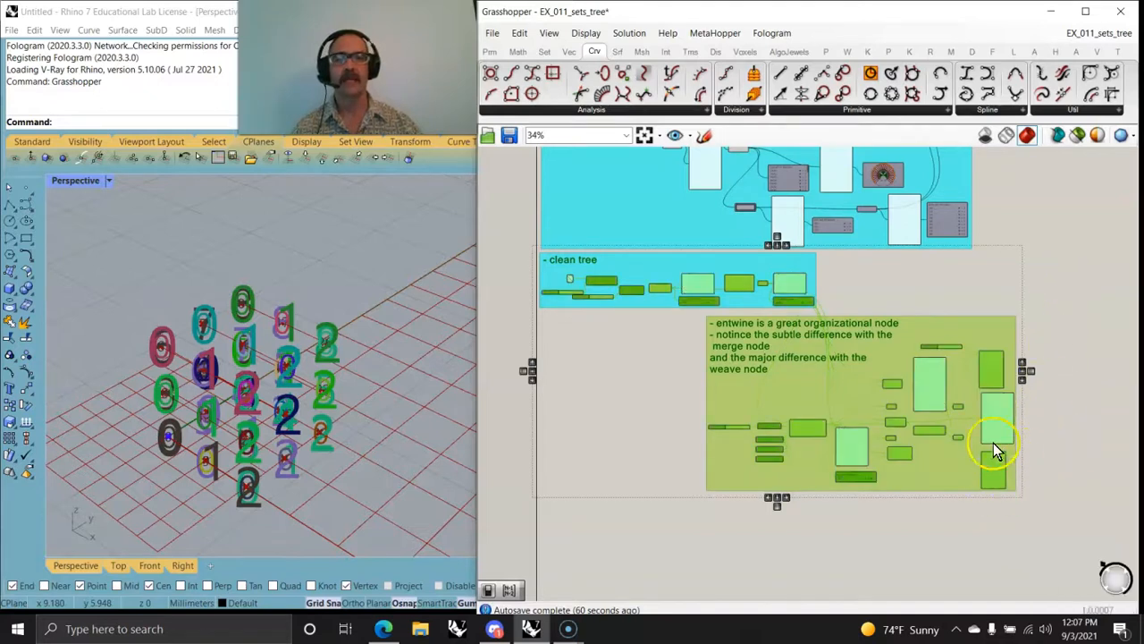
# Step: Select the entire 011_sets_tree exercise and disable its components
pyautogui.moveTo(1046, 363); pyautogui.dragTo(1051, 360, button='right')
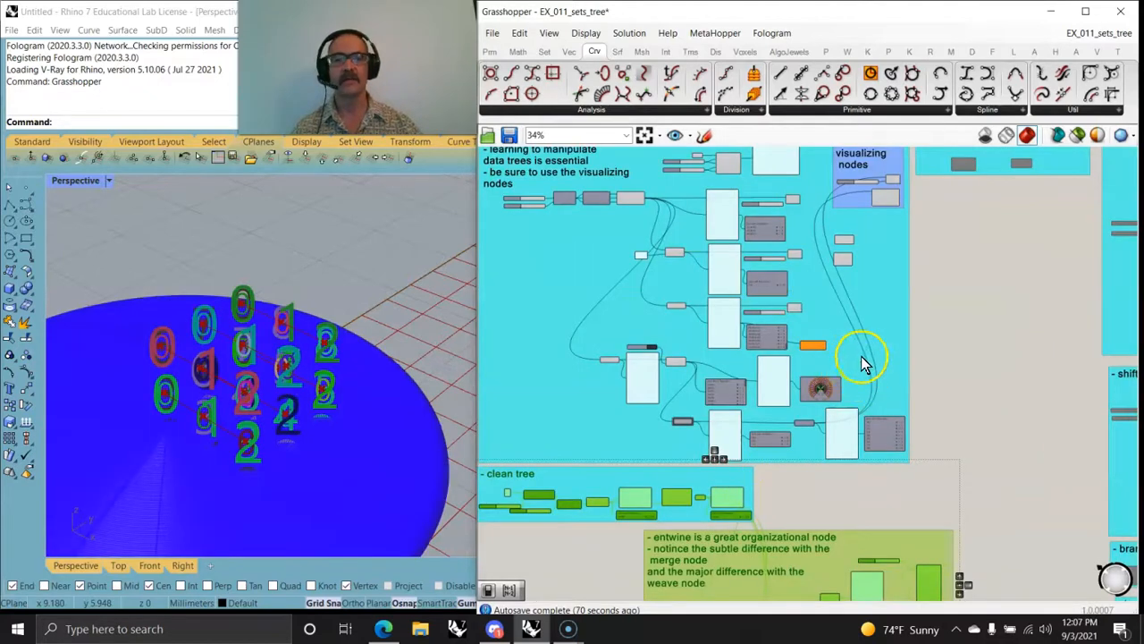
pyautogui.scroll(-4, 863, 362)
pyautogui.moveTo(659, 255); pyautogui.dragTo(938, 474)
pyautogui.rightClick(631, 357)
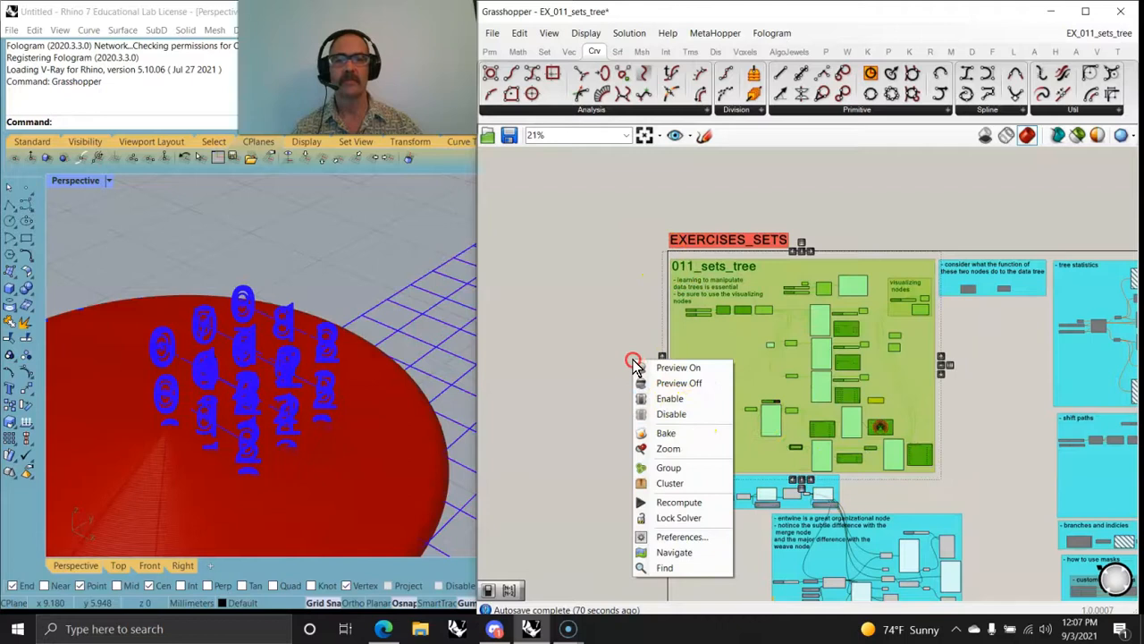
pyautogui.click(677, 417)
# Step: Examine the red disc-shaped preview in Rhino up close and from an oblique angle
pyautogui.scroll(6, 214, 487)
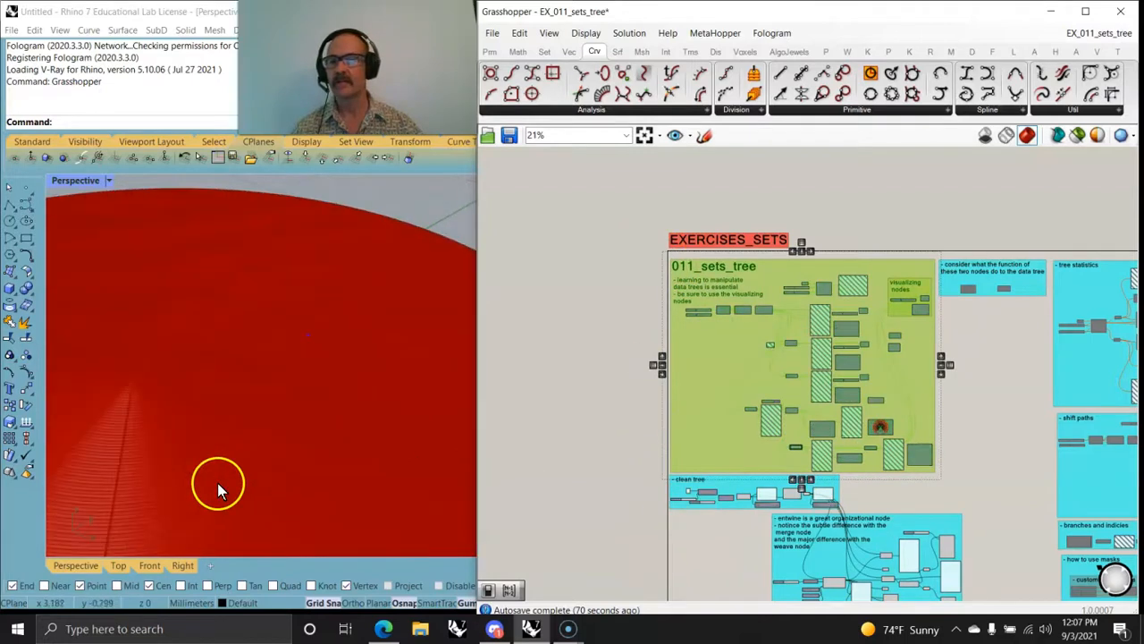
pyautogui.scroll(3, 163, 467)
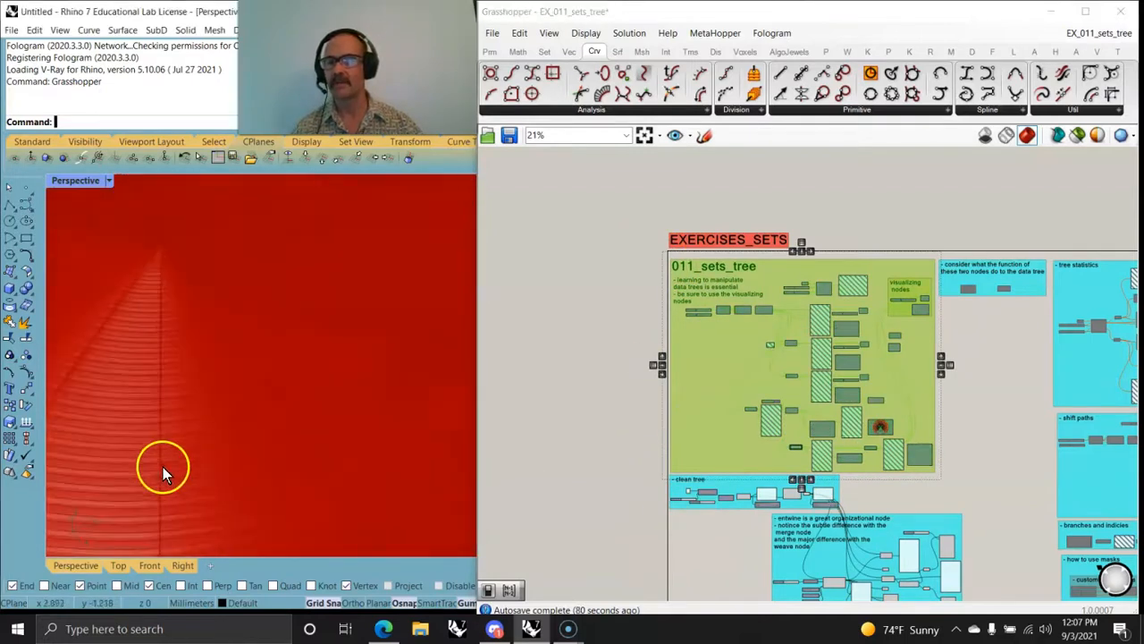
pyautogui.scroll(-5, 170, 462)
pyautogui.moveTo(186, 473)
pyautogui.mouseDown(button='right')
pyautogui.moveTo(185, 407)
pyautogui.moveTo(199, 419)
pyautogui.moveTo(190, 462)
pyautogui.mouseUp(button='right')
pyautogui.scroll(-4, 202, 445)
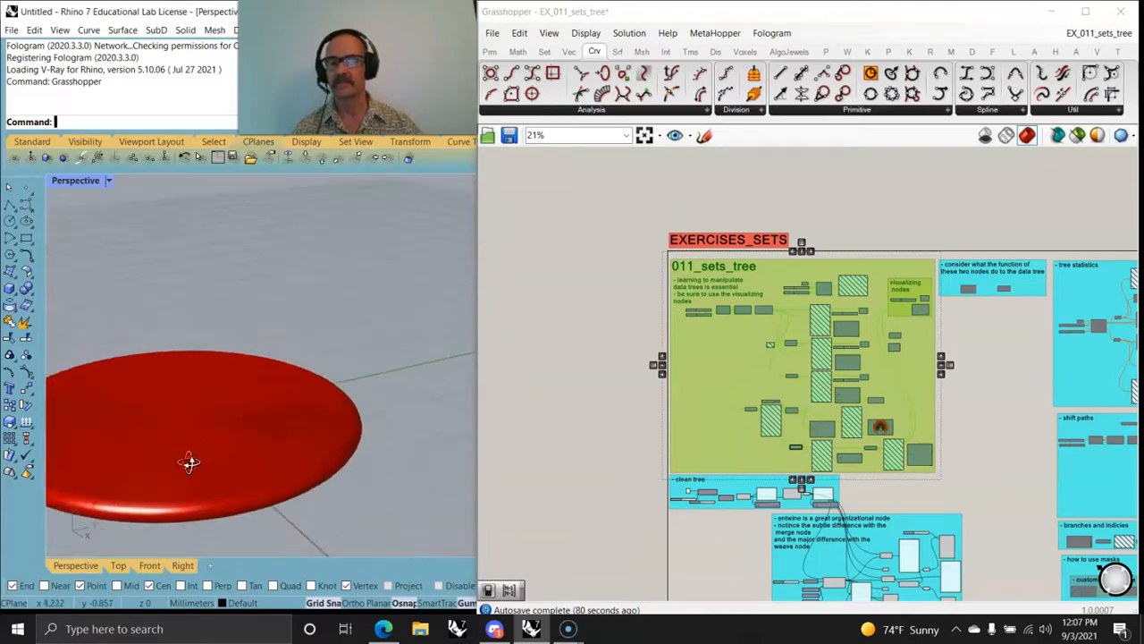
# Step: Examine the clean tree exercise's Construct Domain, Range and Circle chain alongside the resulting disc in Rhino
pyautogui.moveTo(746, 547); pyautogui.dragTo(751, 354, button='right')
pyautogui.scroll(8, 732, 326)
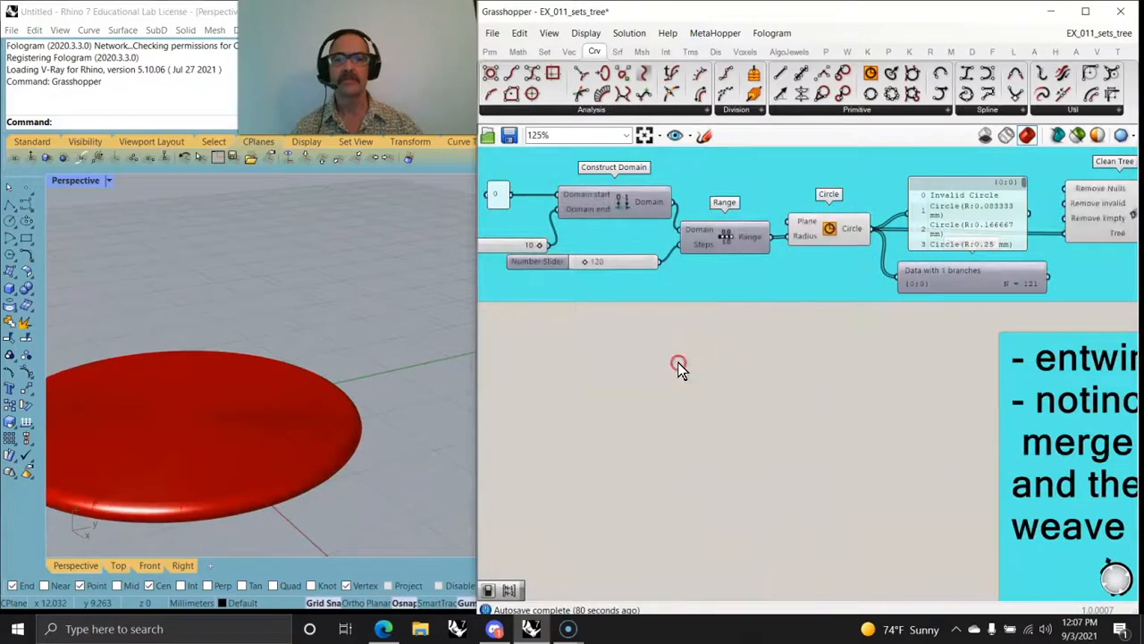
pyautogui.moveTo(678, 362); pyautogui.dragTo(826, 472, button='right')
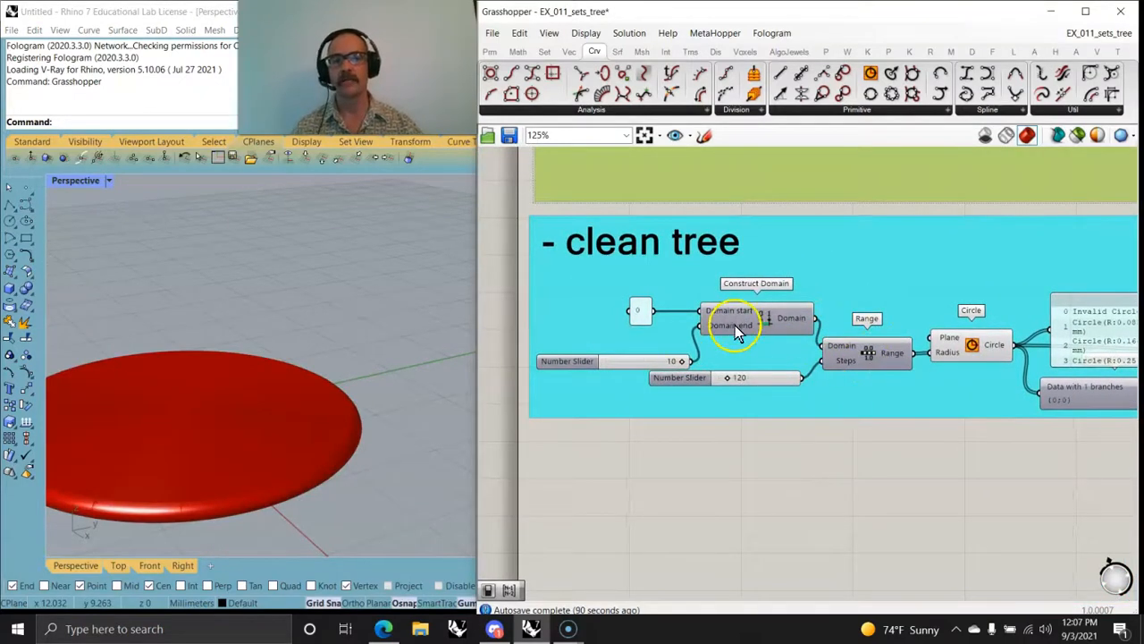
pyautogui.click(246, 396)
pyautogui.moveTo(245, 396); pyautogui.dragTo(342, 429, button='right')
pyautogui.scroll(-6, 386, 393)
pyautogui.scroll(2, 386, 394)
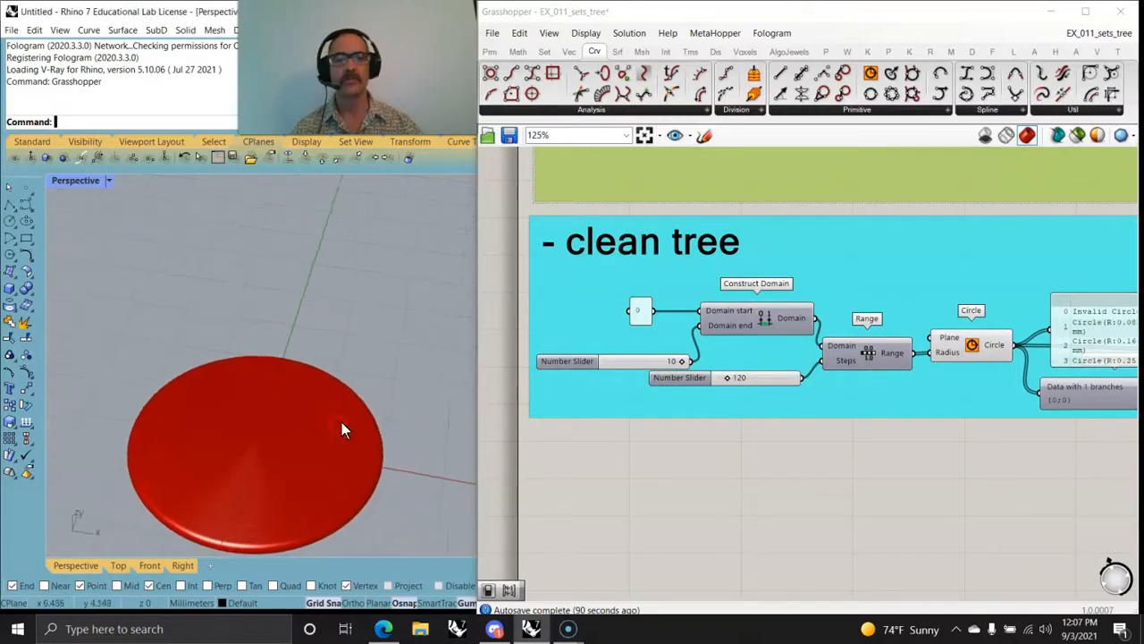
# Step: Shift the number slider feeding Domain end slightly away from the Range's Steps slider and inspect the Steps slider's settings
pyautogui.moveTo(857, 466); pyautogui.dragTo(885, 476, button='right')
pyautogui.moveTo(682, 384); pyautogui.dragTo(666, 374)
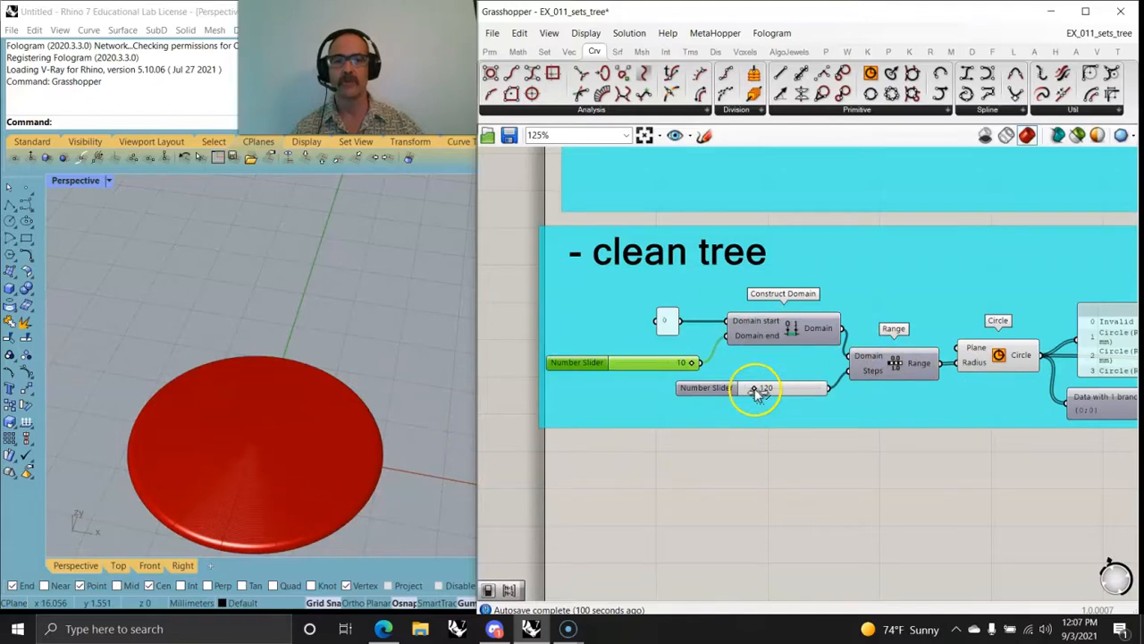
pyautogui.moveTo(758, 394)
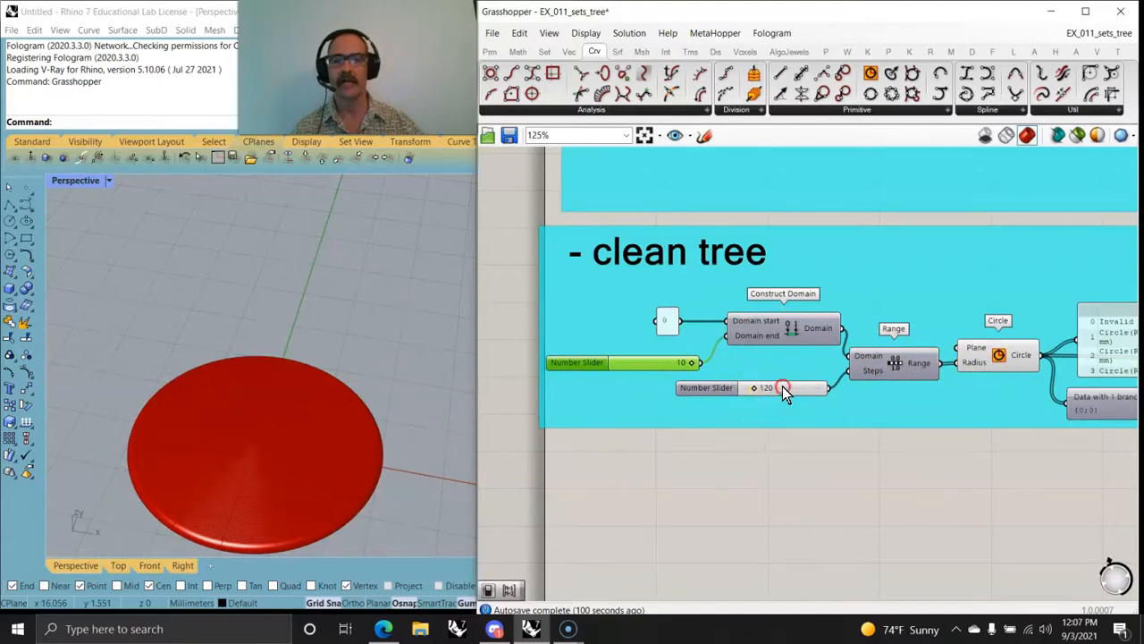
pyautogui.rightClick(782, 388)
pyautogui.moveTo(1007, 501); pyautogui.dragTo(872, 517, button='right')
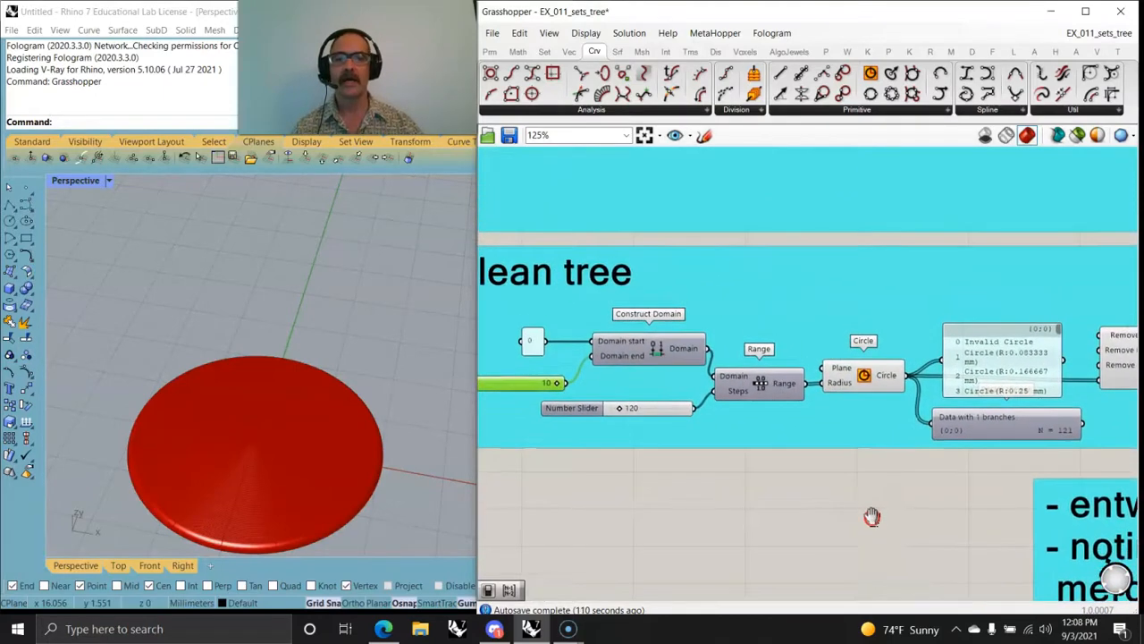
pyautogui.click(494, 34)
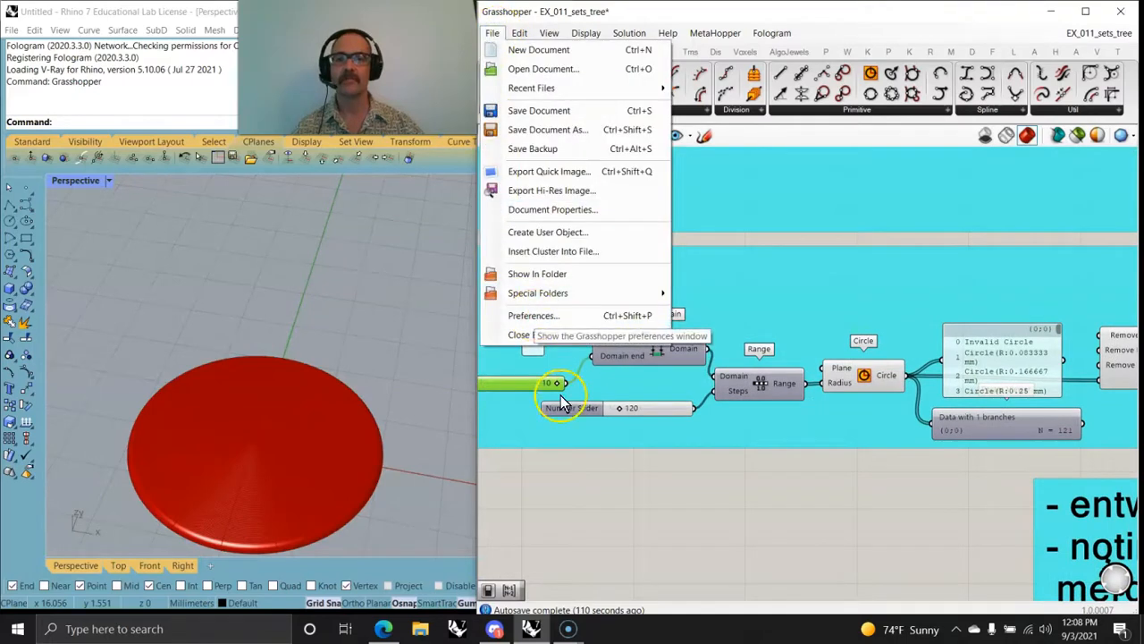
pyautogui.click(641, 526)
pyautogui.rightClick(657, 522)
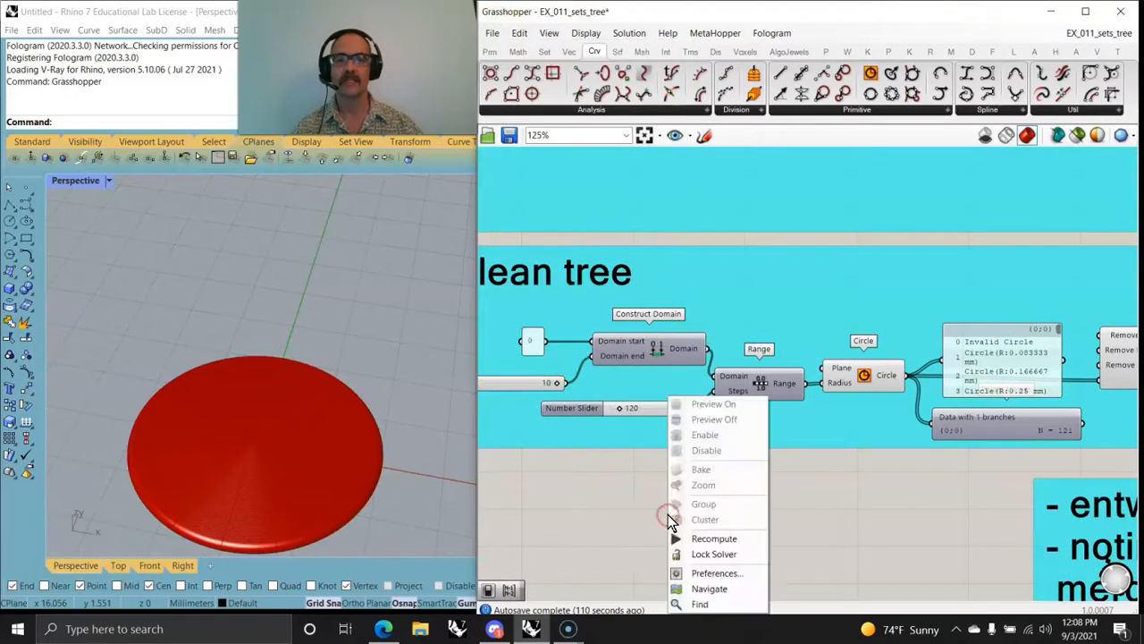
pyautogui.click(614, 514)
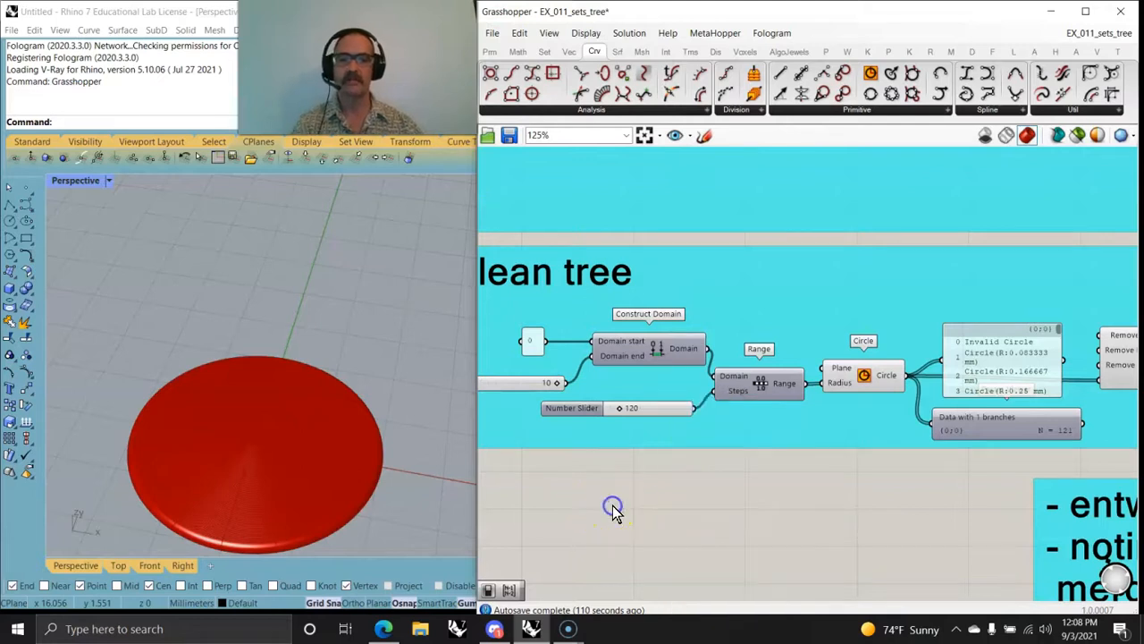
pyautogui.press('space')
pyautogui.click(613, 507)
pyautogui.rightClick(613, 507)
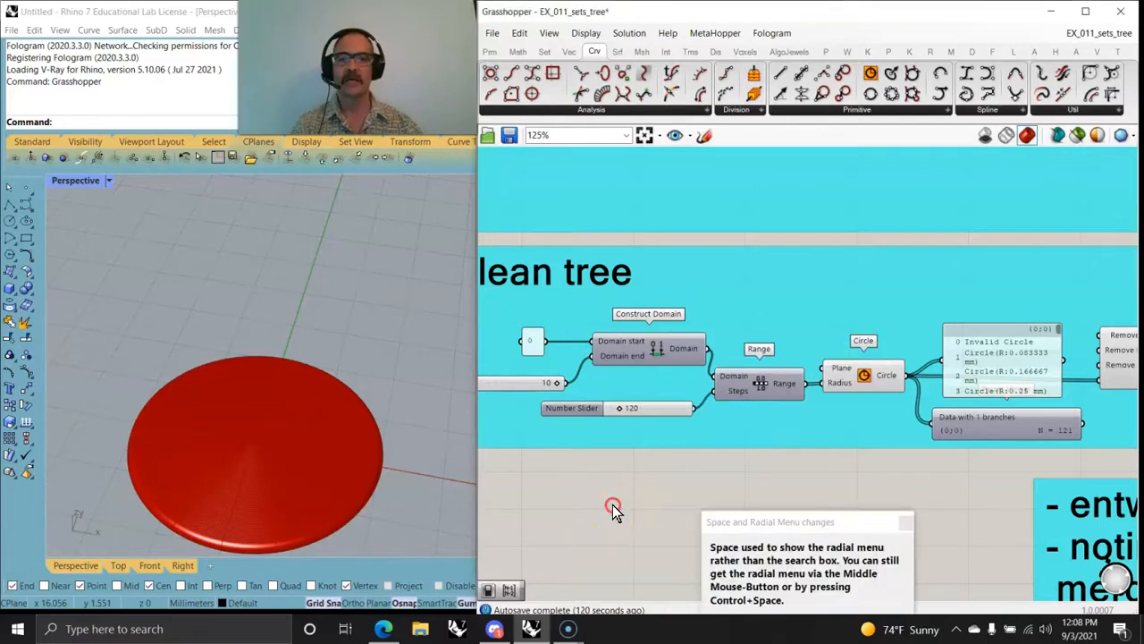
pyautogui.click(563, 508)
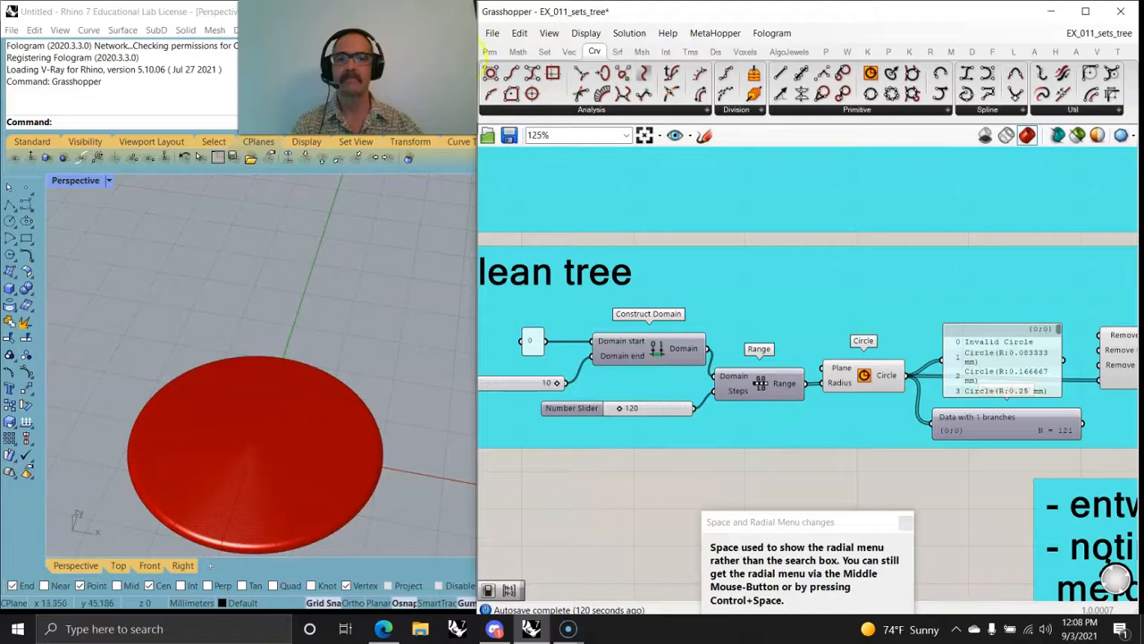
# Step: Turn on the Profiler widget in the Grasshopper widget preferences and close the preferences window
pyautogui.click(490, 33)
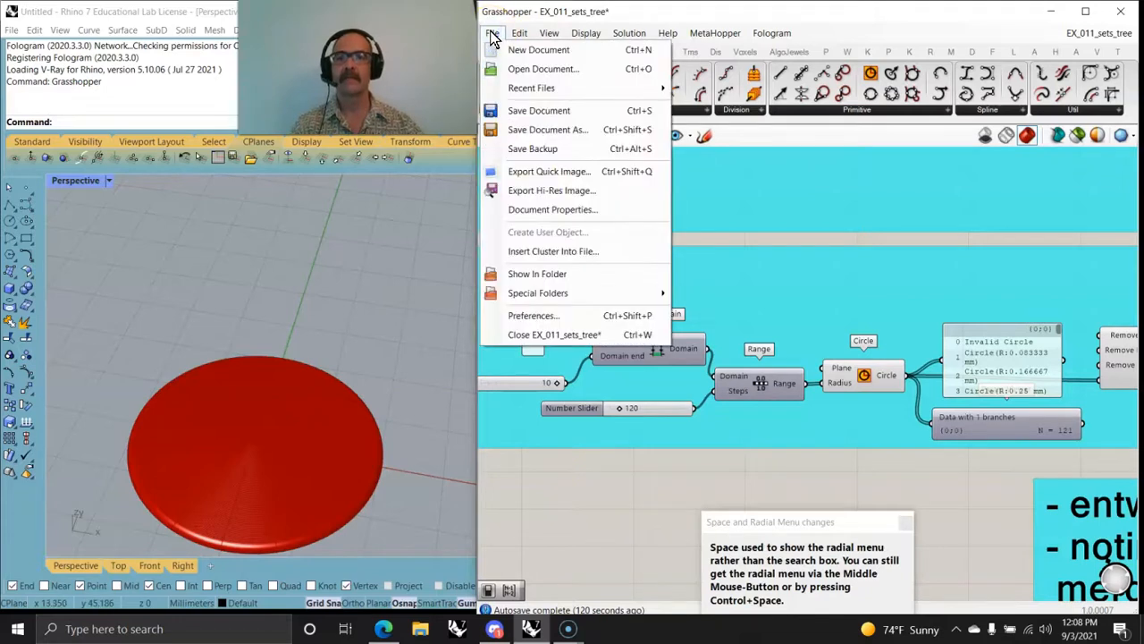
pyautogui.click(547, 316)
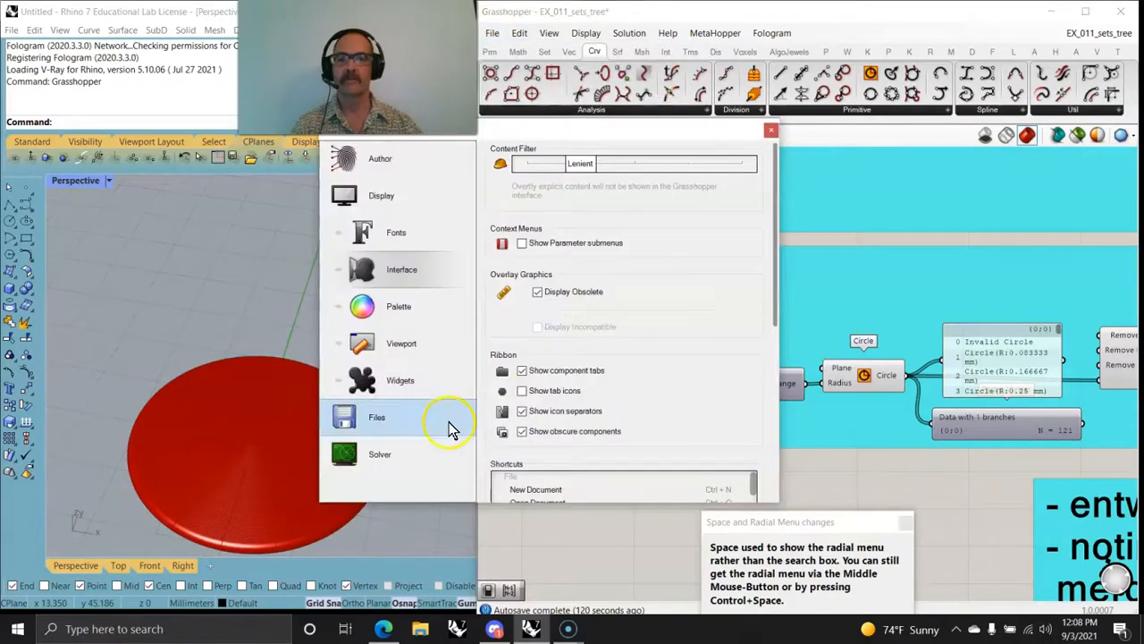
pyautogui.click(411, 379)
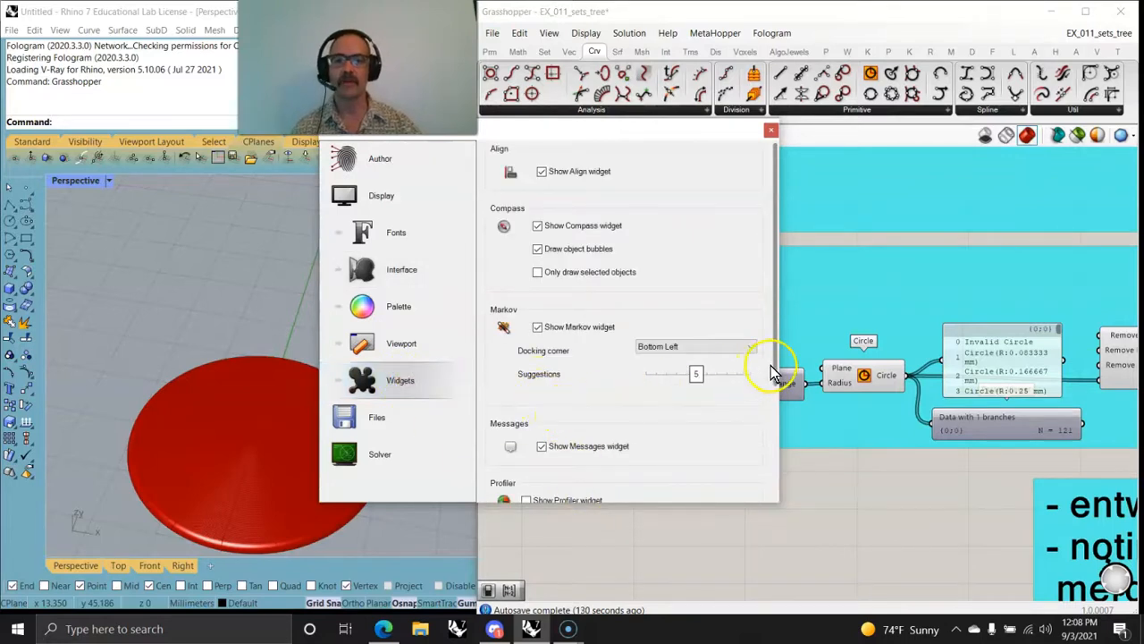
pyautogui.scroll(-3, 776, 370)
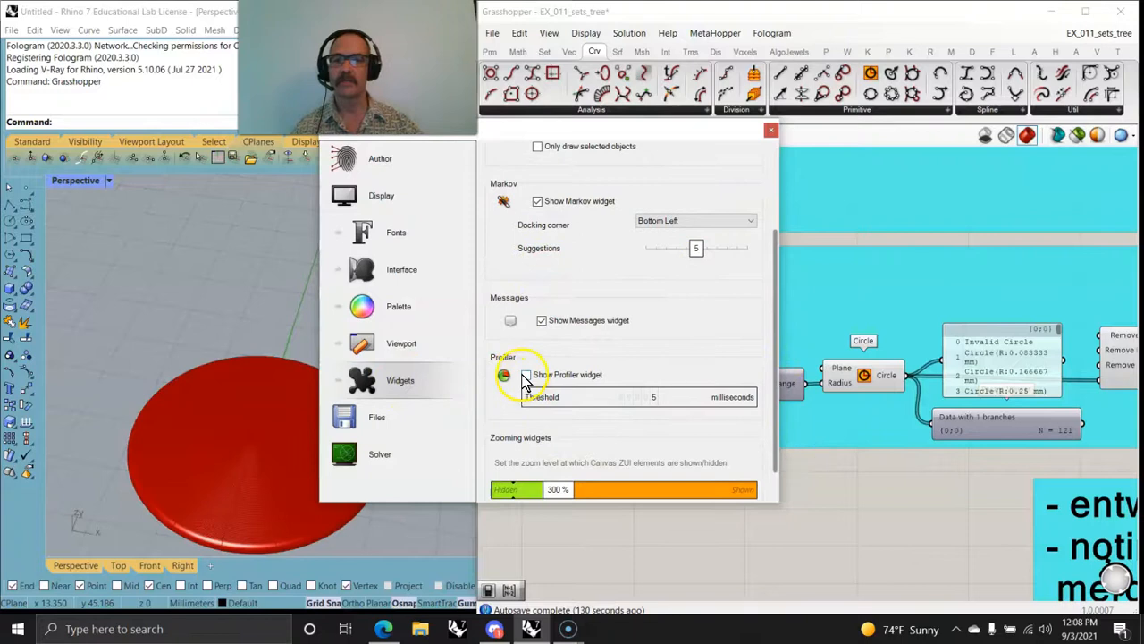
pyautogui.click(525, 376)
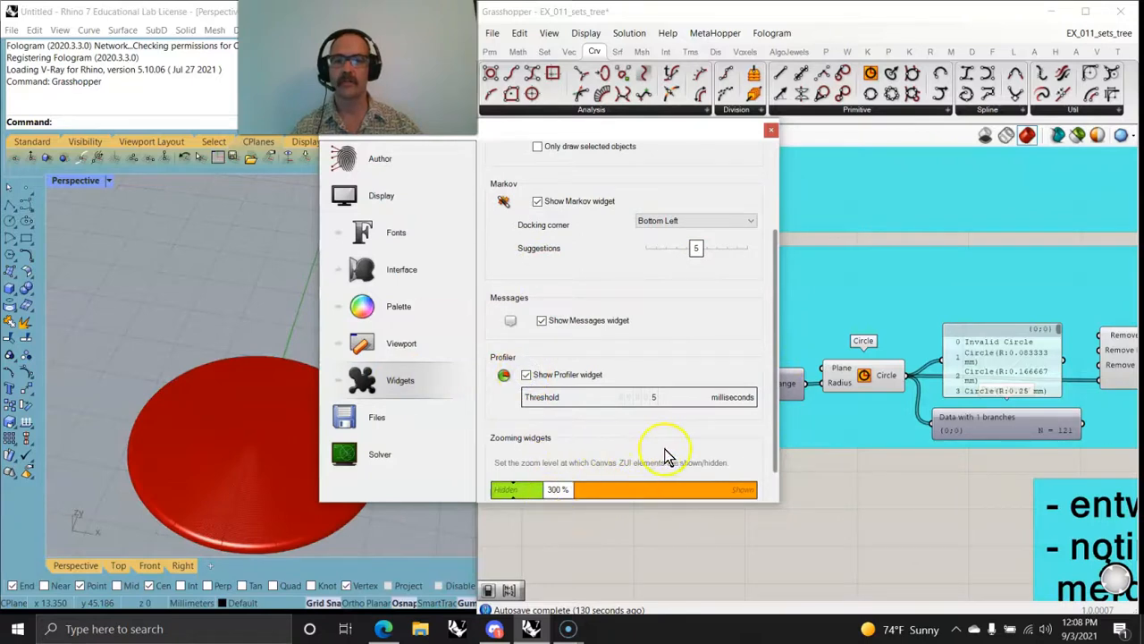
pyautogui.scroll(-1, 775, 344)
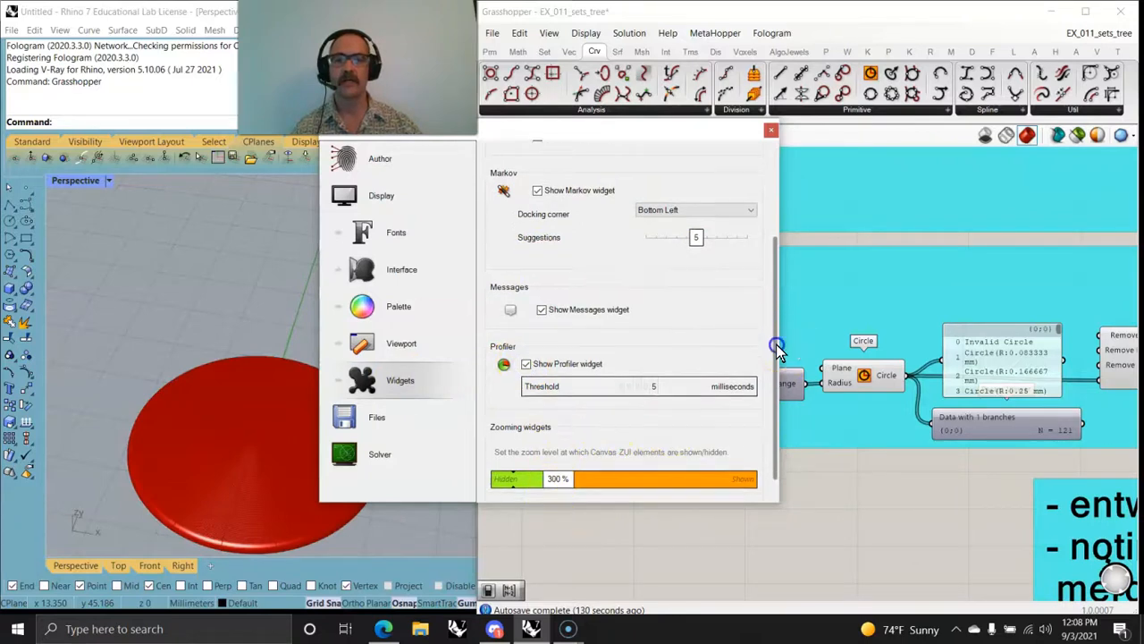
pyautogui.click(770, 130)
# Step: Look through the entwine exercise's components and examine the computation time reported beneath the MultiPipe component
pyautogui.moveTo(834, 518); pyautogui.dragTo(614, 486, button='right')
pyautogui.scroll(-3, 617, 487)
pyautogui.moveTo(858, 470); pyautogui.dragTo(657, 253, button='right')
pyautogui.scroll(6, 919, 461)
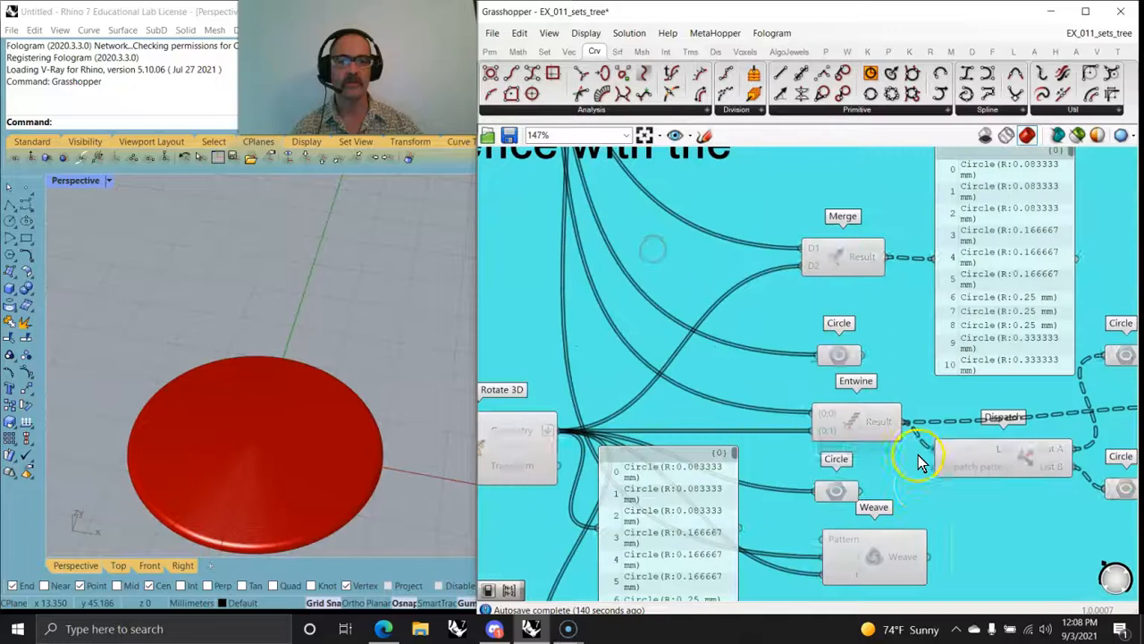
pyautogui.moveTo(893, 525); pyautogui.dragTo(868, 477, button='right')
pyautogui.scroll(-8, 930, 340)
pyautogui.scroll(4, 933, 408)
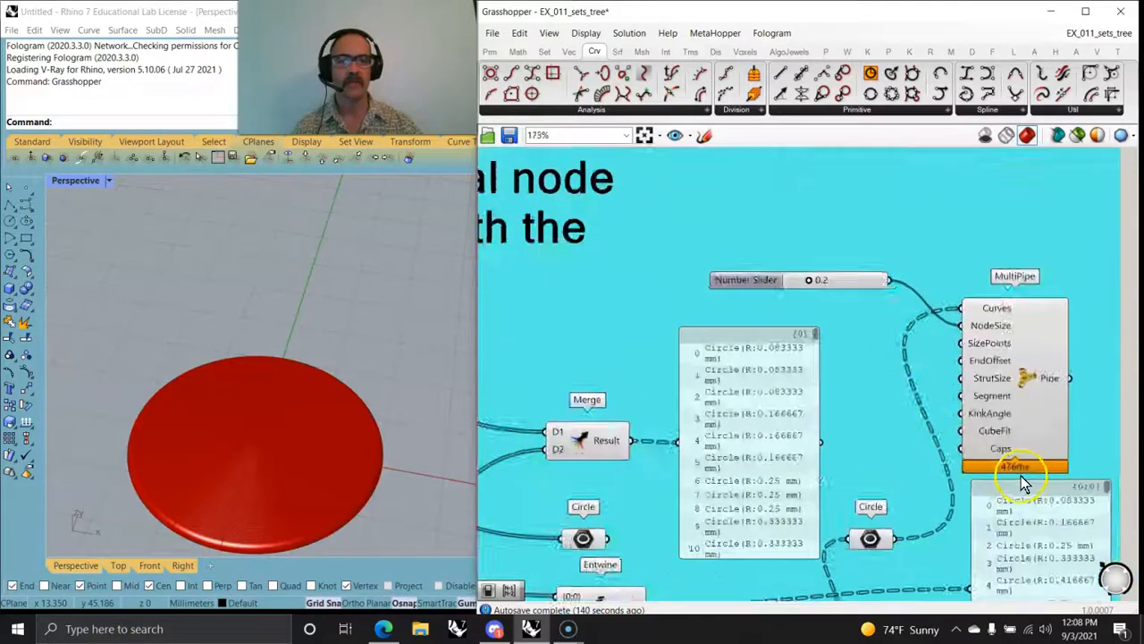
pyautogui.scroll(4, 1026, 479)
pyautogui.scroll(-8, 725, 424)
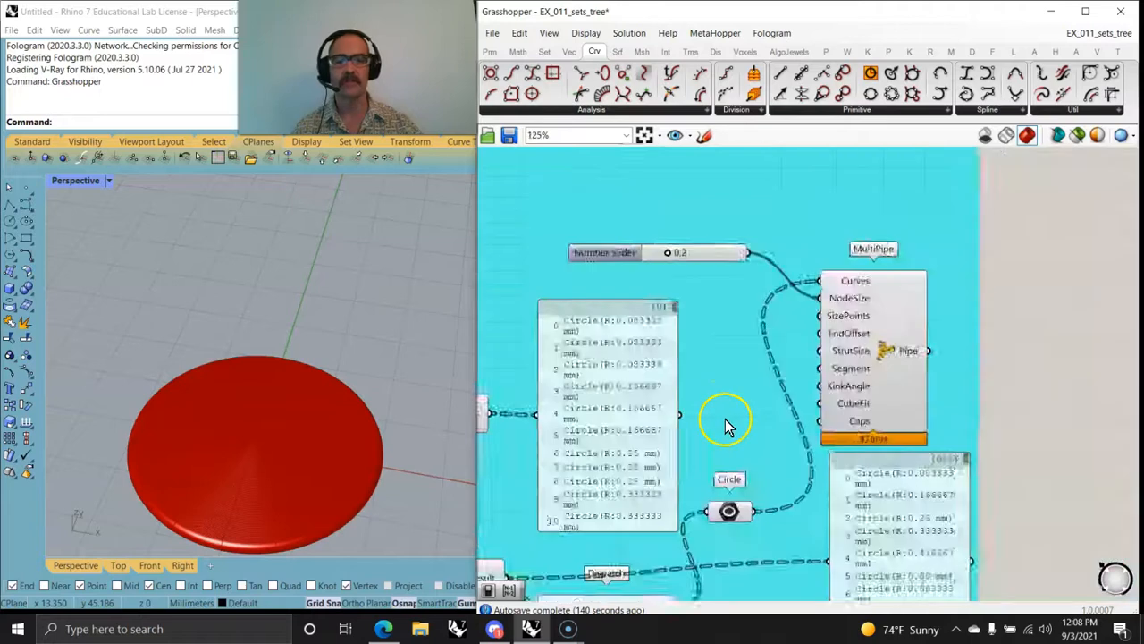
# Step: Set the clean tree exercise's Range Steps slider to 45 and check the resulting rings up close in Rhino
pyautogui.moveTo(740, 369); pyautogui.dragTo(963, 459, button='right')
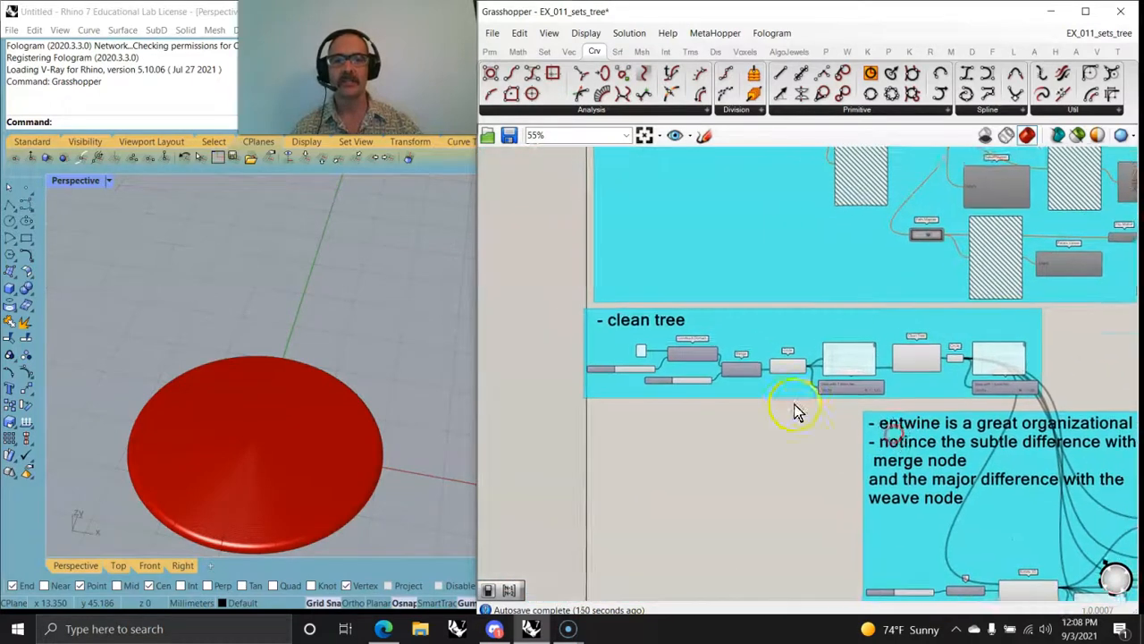
pyautogui.scroll(8, 736, 382)
pyautogui.moveTo(634, 396); pyautogui.dragTo(897, 390, button='right')
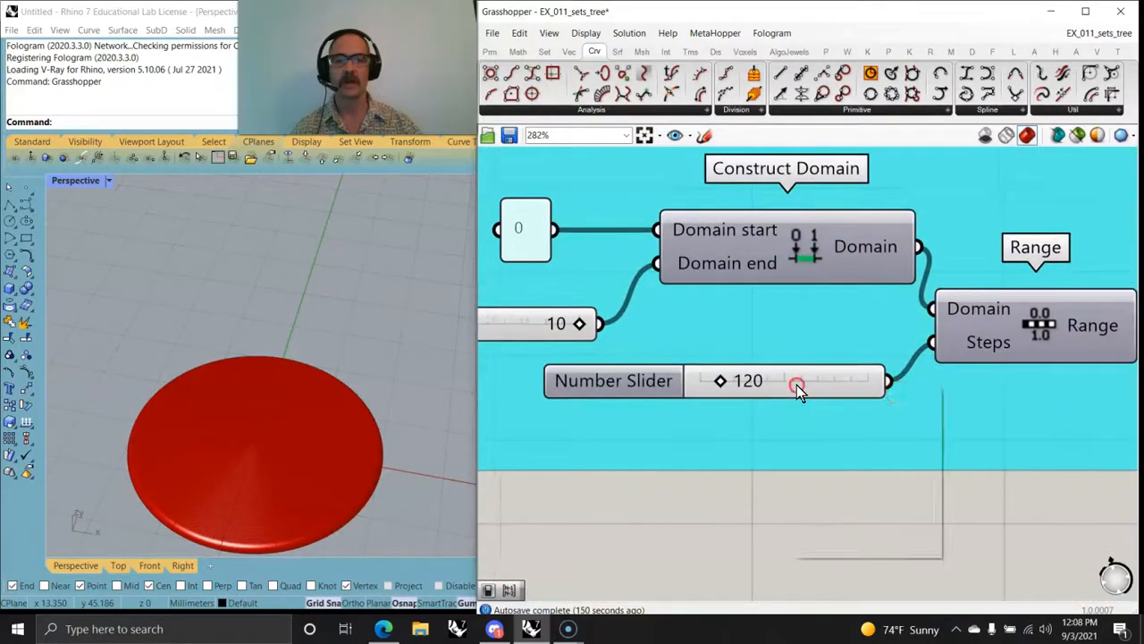
pyautogui.rightClick(795, 388)
pyautogui.click(816, 442)
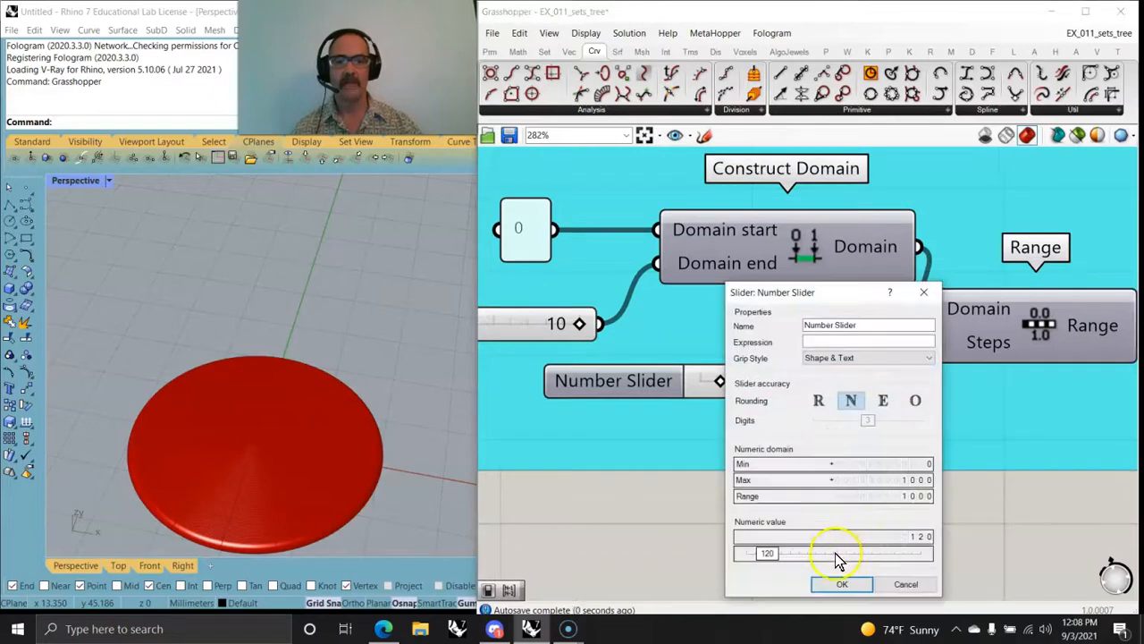
pyautogui.moveTo(774, 556); pyautogui.dragTo(765, 559)
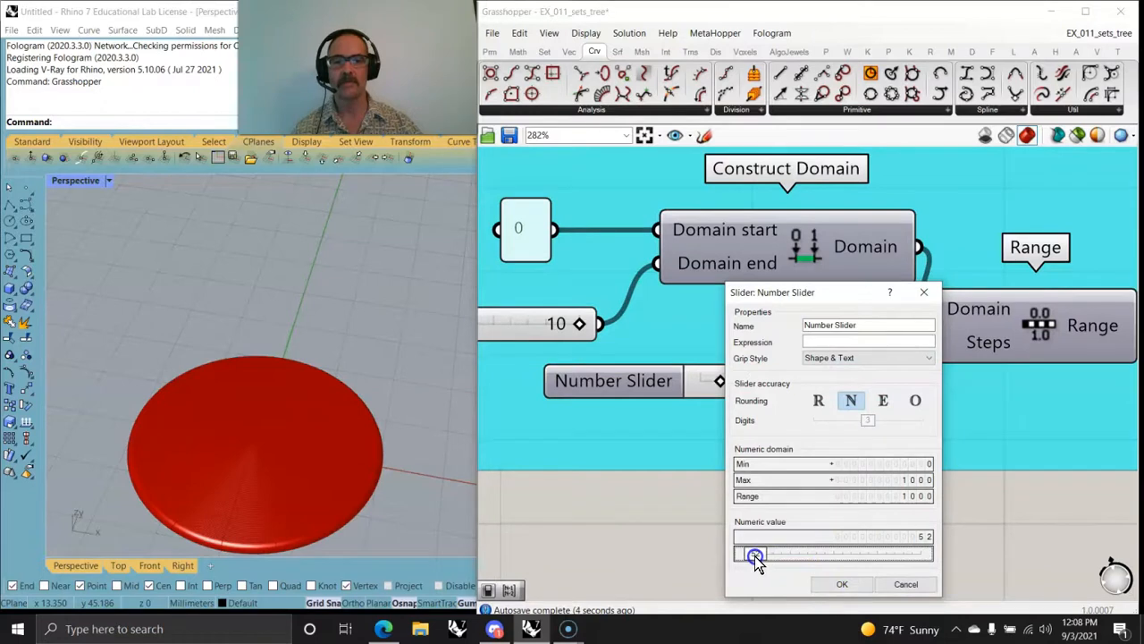
pyautogui.click(842, 583)
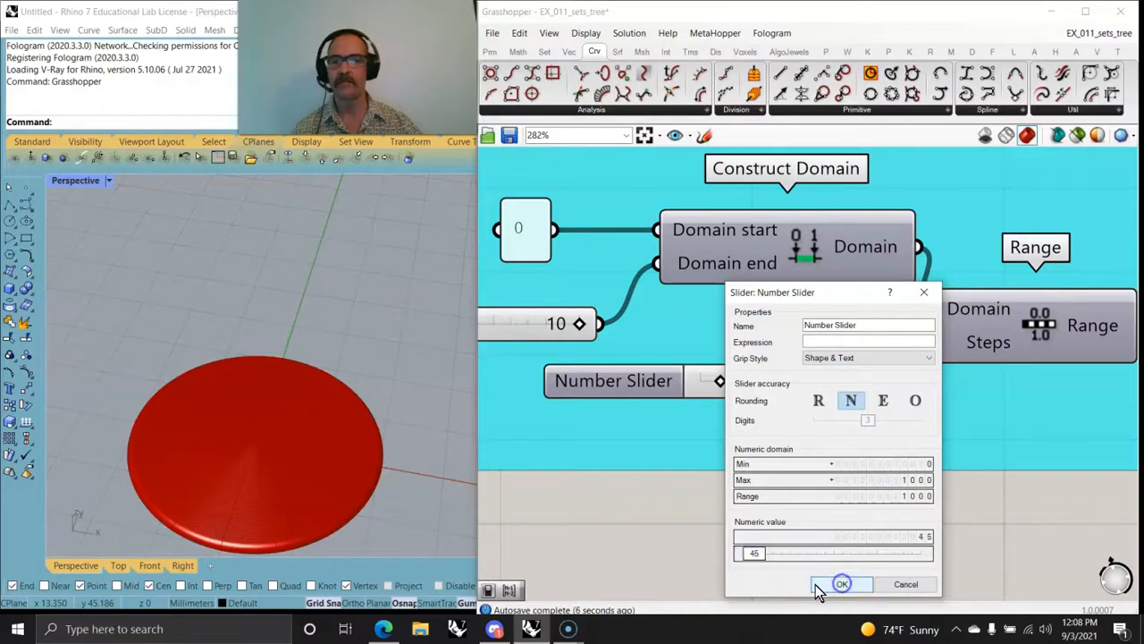
pyautogui.scroll(5, 252, 514)
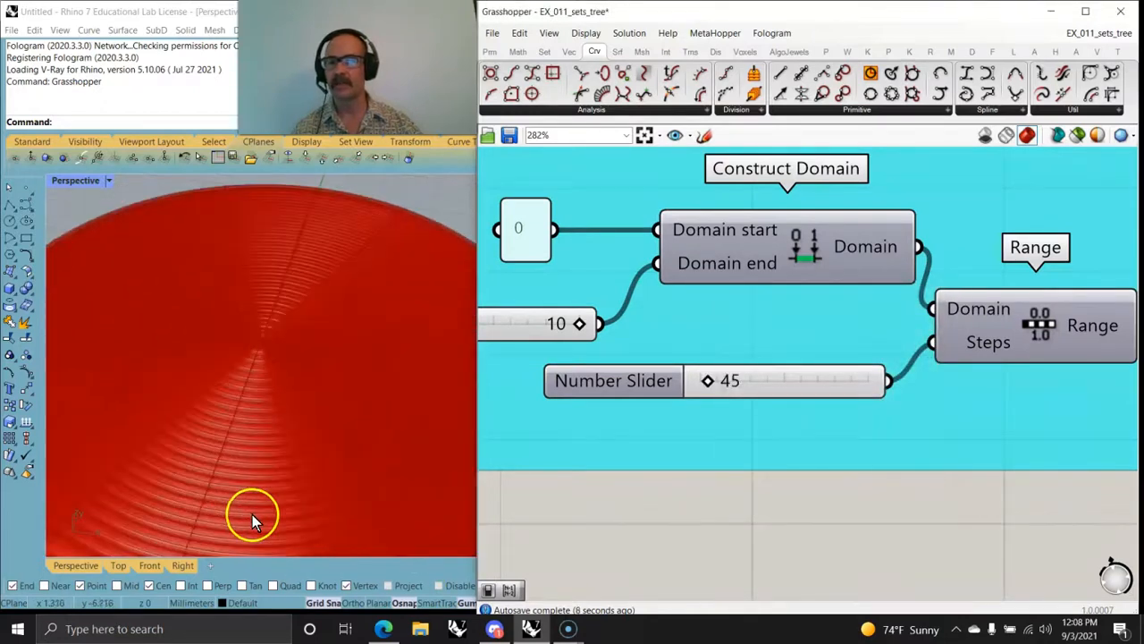
# Step: Lock the solver, set the Range's Steps slider to 24, and unlock the solver again
pyautogui.middleClick(731, 528)
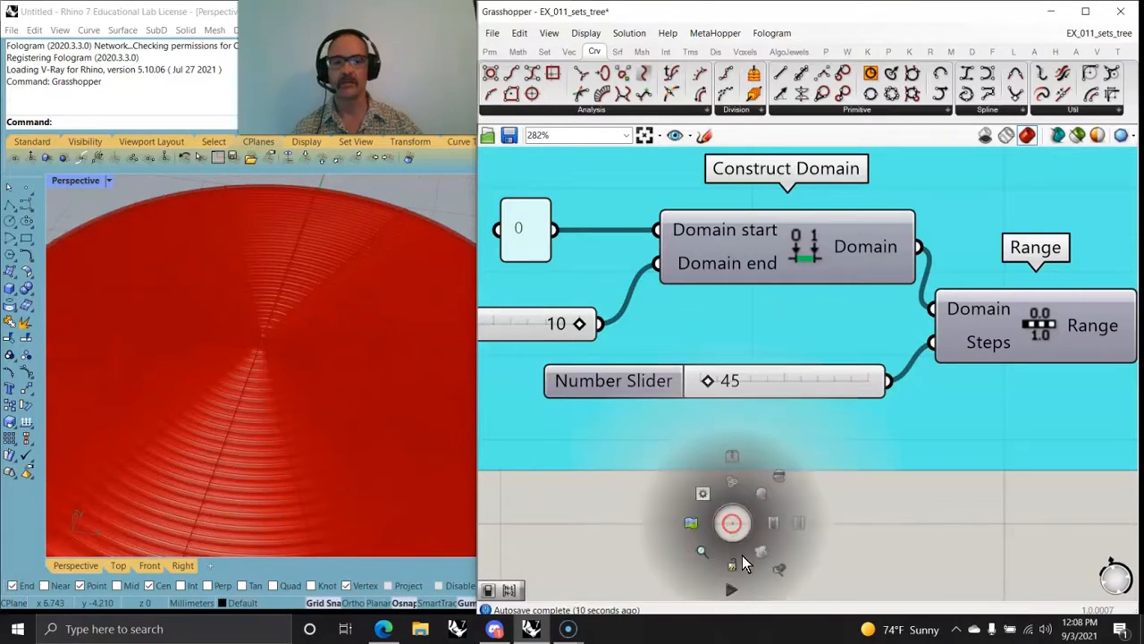
pyautogui.click(733, 565)
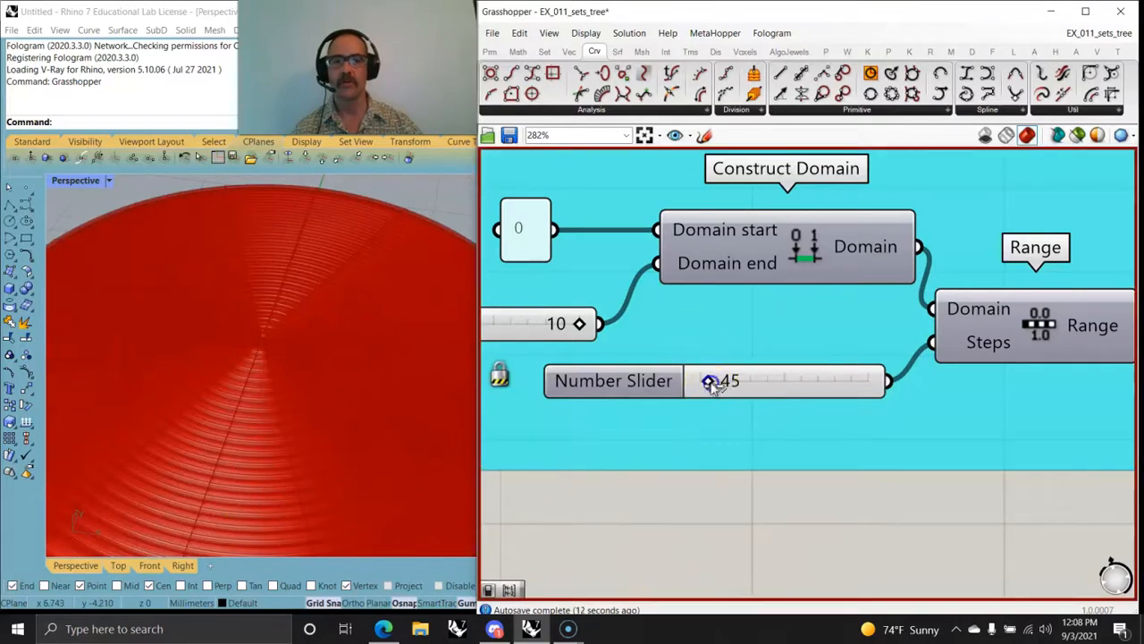
pyautogui.moveTo(711, 383); pyautogui.dragTo(705, 382)
pyautogui.middleClick(706, 510)
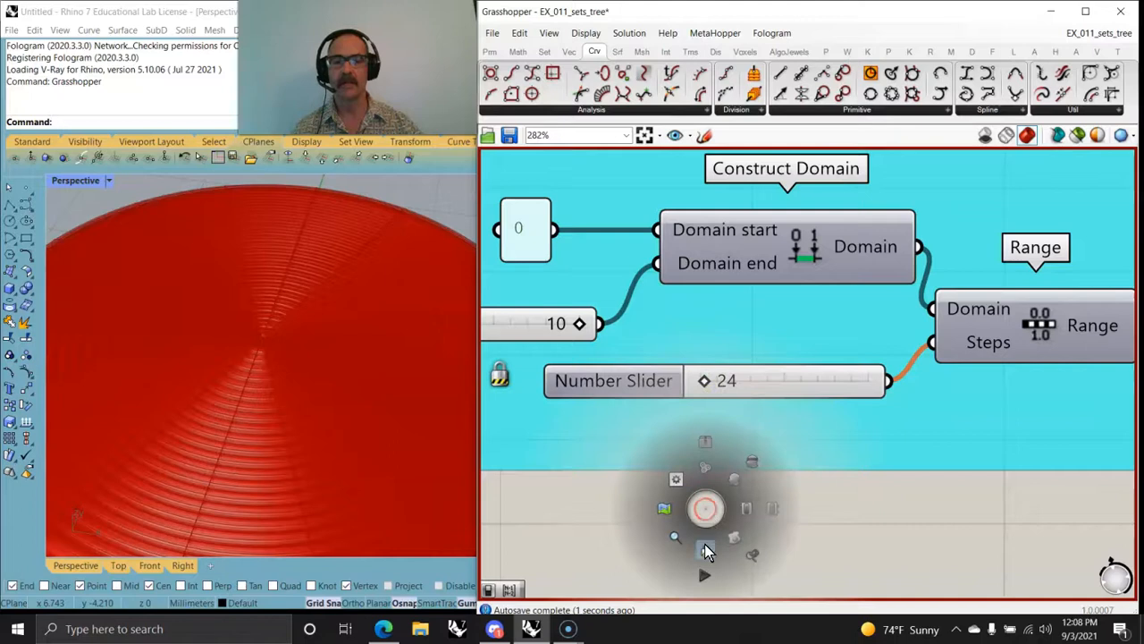
pyautogui.click(706, 552)
# Step: Select the clean tree exercise's Circle component and restrict the Rhino preview to selected components only
pyautogui.scroll(-5, 296, 433)
pyautogui.moveTo(290, 414)
pyautogui.mouseDown(button='right')
pyautogui.moveTo(255, 435)
pyautogui.moveTo(306, 429)
pyautogui.mouseUp(button='right')
pyautogui.moveTo(738, 421); pyautogui.dragTo(836, 476, button='right')
pyautogui.scroll(-1, 835, 475)
pyautogui.moveTo(935, 462); pyautogui.dragTo(759, 408, button='right')
pyautogui.moveTo(986, 439); pyautogui.dragTo(776, 442, button='right')
pyautogui.click(891, 347)
pyautogui.click(1077, 135)
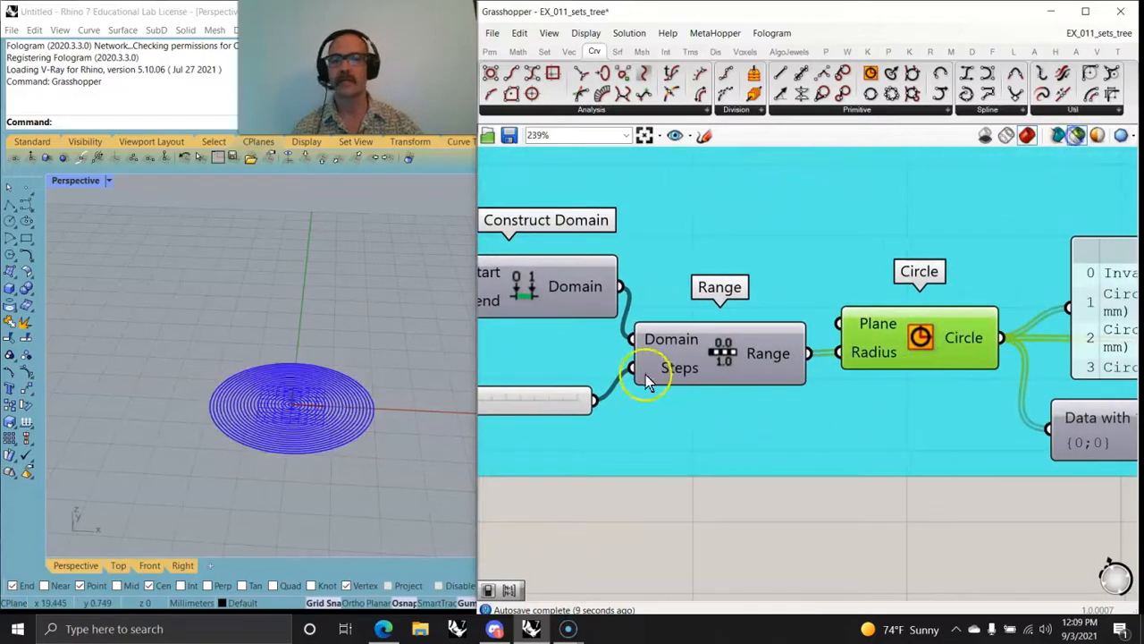
# Step: Examine the circles in Rhino, the Circle output panel, and Clean Tree's Remove Nulls, Remove Invalid and Remove Empty inputs
pyautogui.moveTo(614, 447); pyautogui.dragTo(689, 485, button='right')
pyautogui.moveTo(248, 485); pyautogui.dragTo(322, 460, button='right')
pyautogui.moveTo(942, 554); pyautogui.dragTo(739, 513, button='right')
pyautogui.moveTo(833, 456); pyautogui.dragTo(671, 468, button='right')
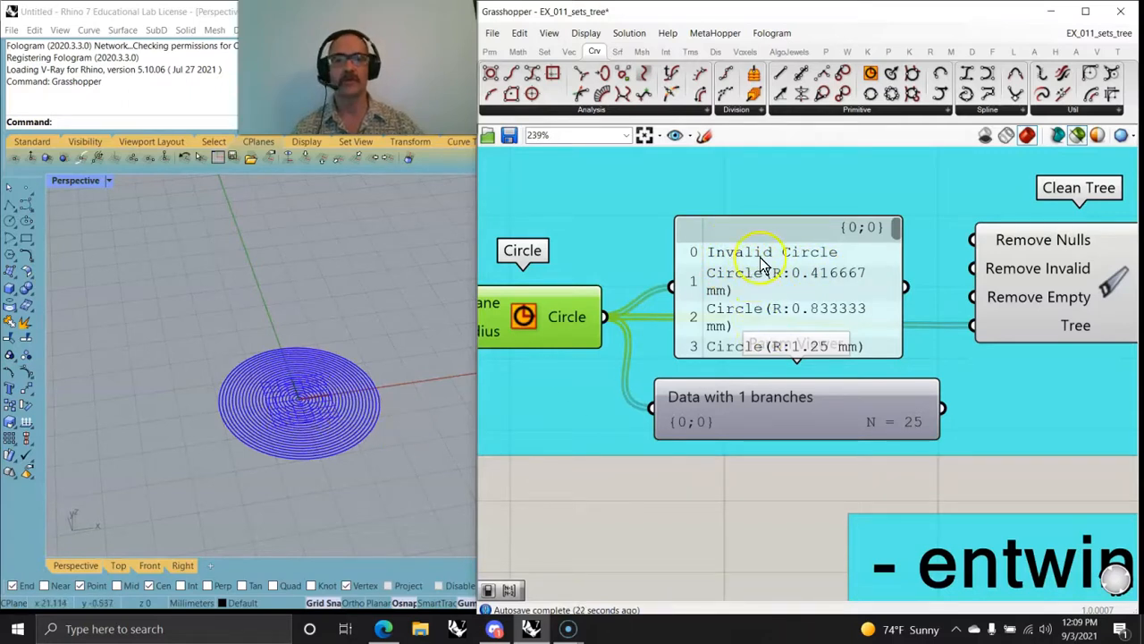
pyautogui.moveTo(858, 483); pyautogui.dragTo(608, 510, button='right')
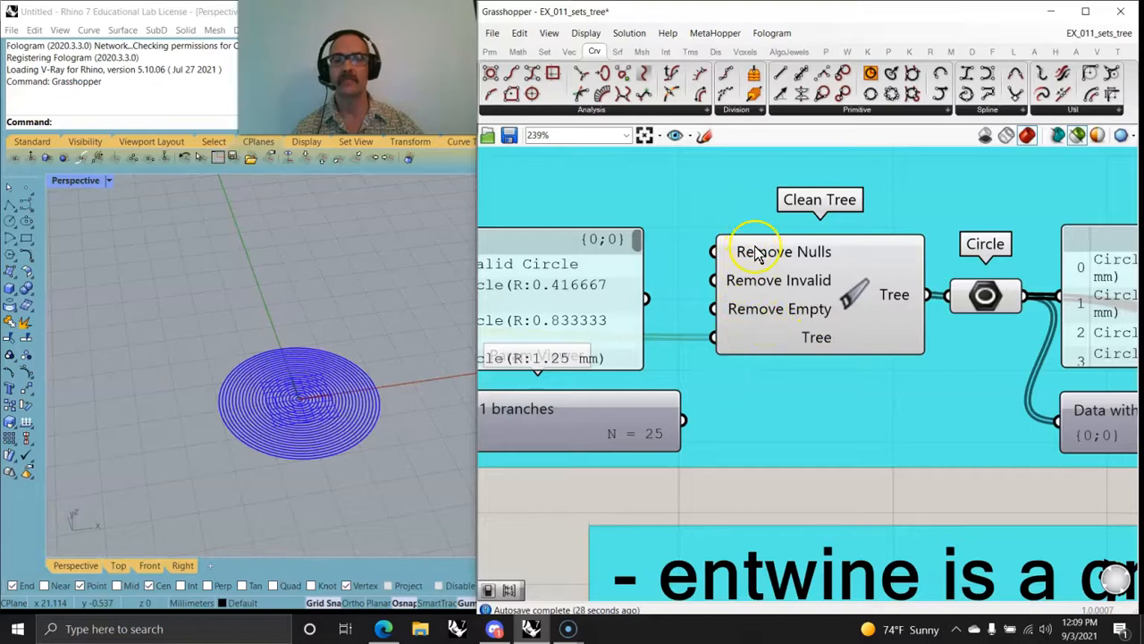
pyautogui.moveTo(756, 255)
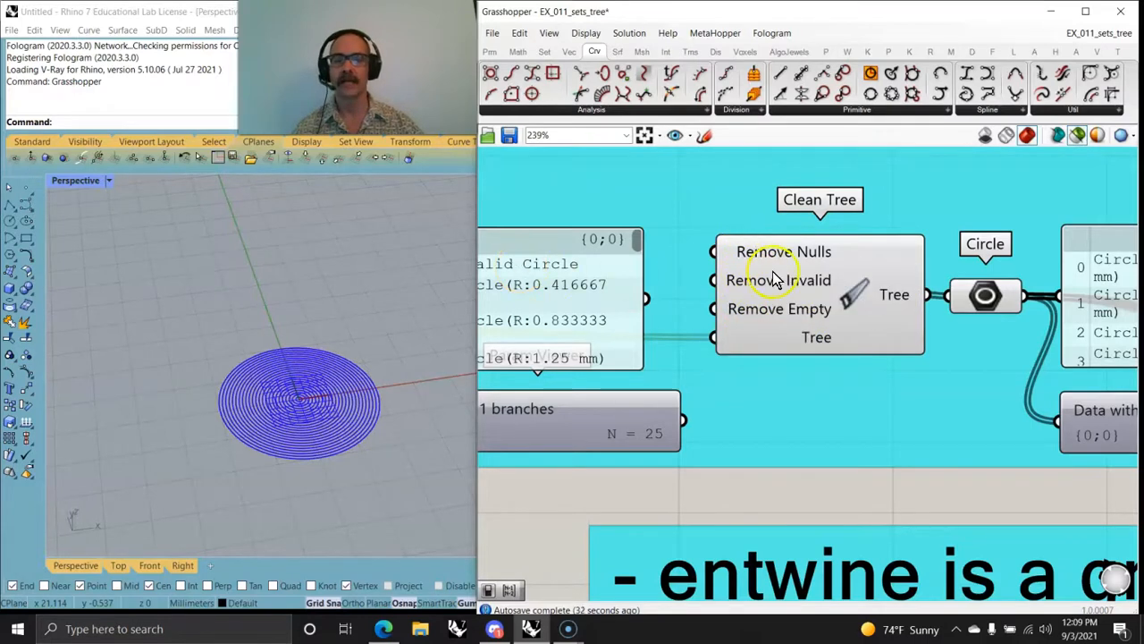
pyautogui.moveTo(774, 287)
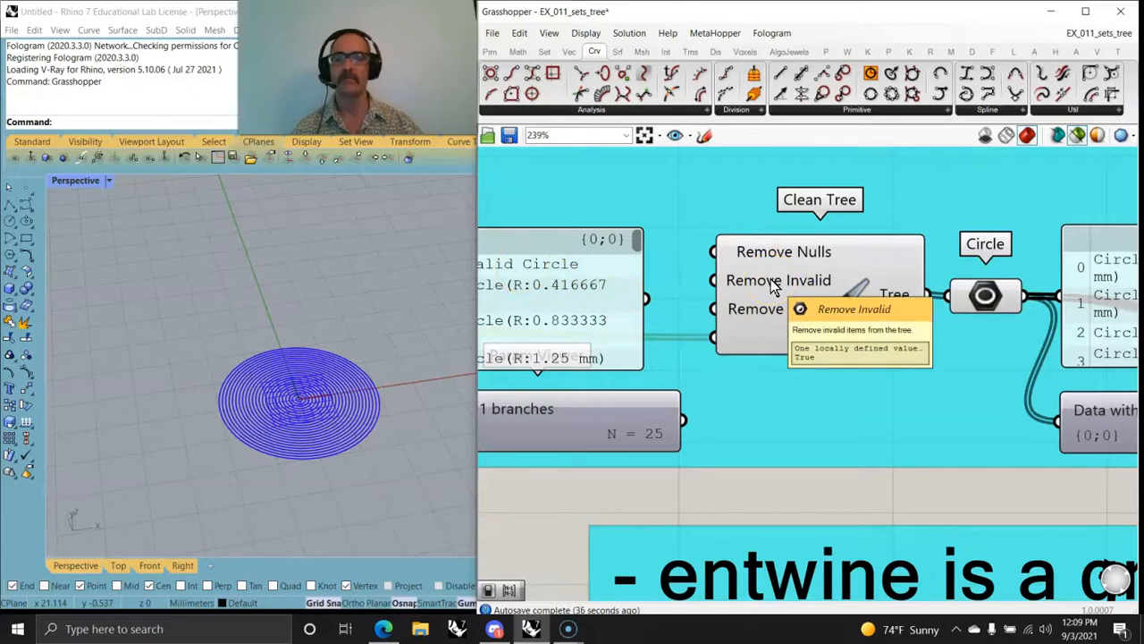
pyautogui.moveTo(767, 316)
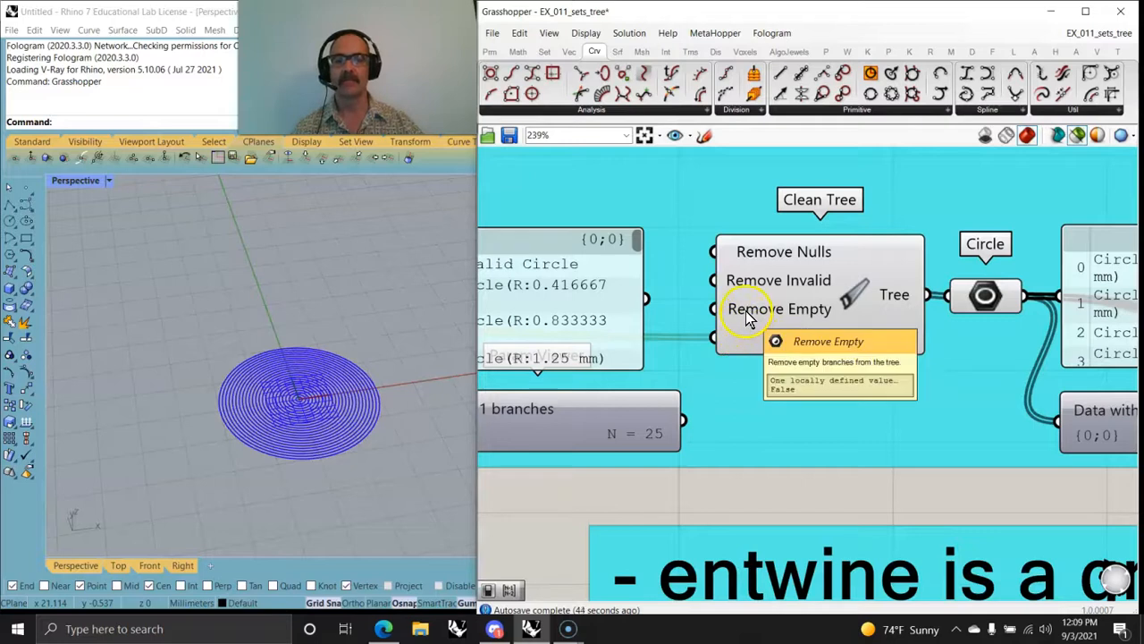
pyautogui.moveTo(997, 301)
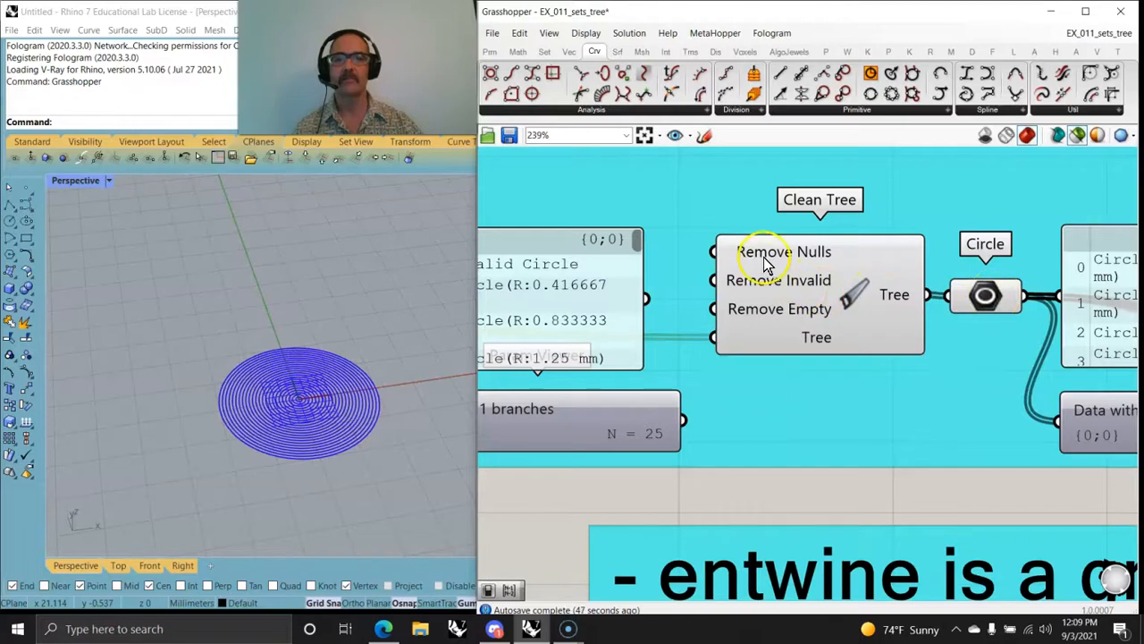
pyautogui.moveTo(607, 281); pyautogui.dragTo(738, 271, button='right')
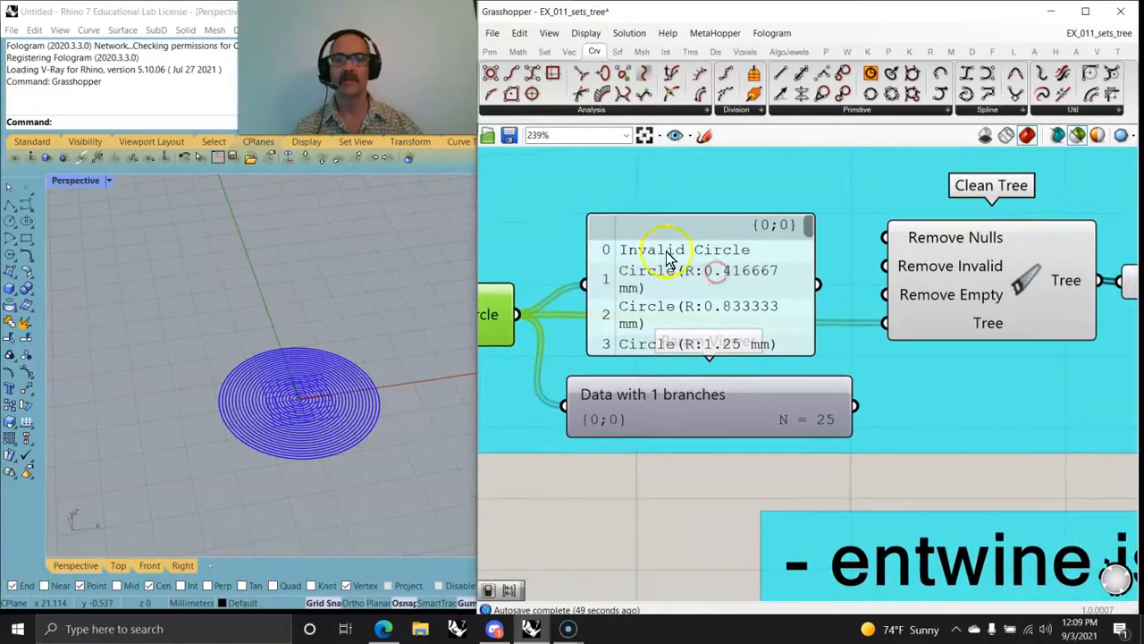
pyautogui.moveTo(1080, 393)
pyautogui.mouseDown(button='right')
pyautogui.moveTo(965, 370)
pyautogui.moveTo(1016, 364)
pyautogui.moveTo(1077, 413)
pyautogui.mouseUp(button='right')
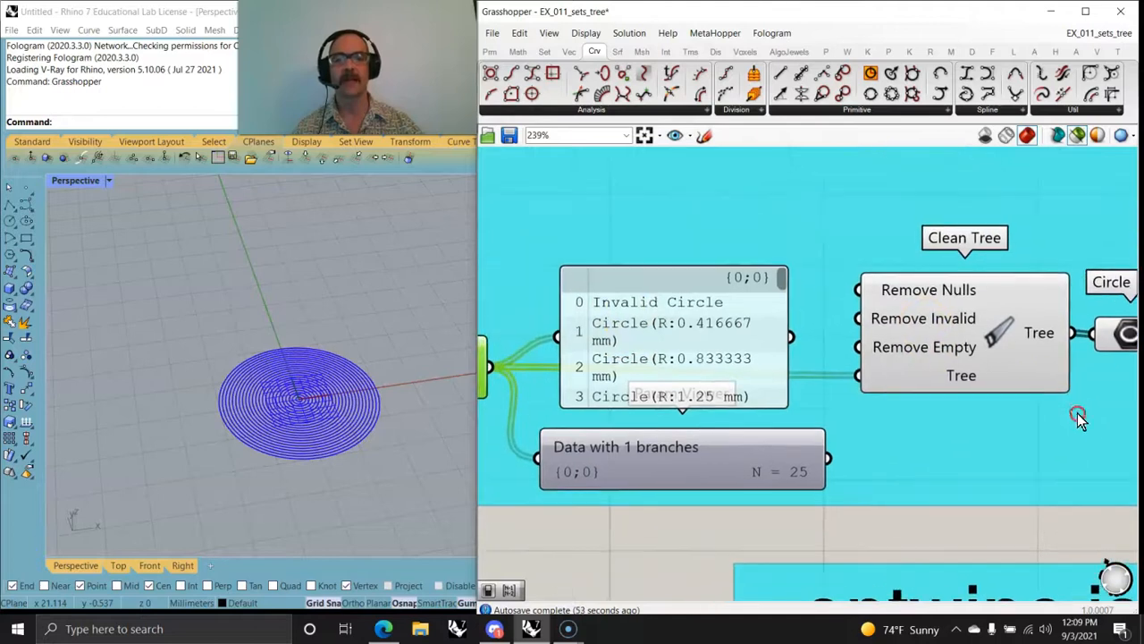
# Step: Add a number slider with value 1 above the Circle output panel and connect it to Clean Tree's Remove Invalid input
pyautogui.doubleClick(687, 198)
pyautogui.write('1')
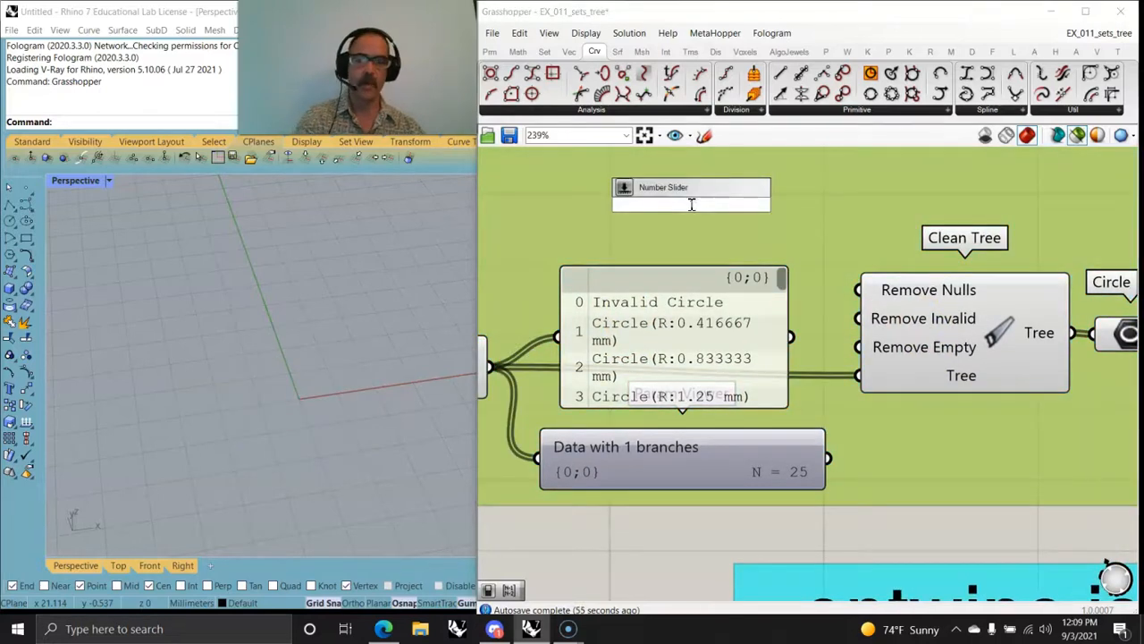
pyautogui.press('Return')
pyautogui.moveTo(838, 203); pyautogui.dragTo(854, 315)
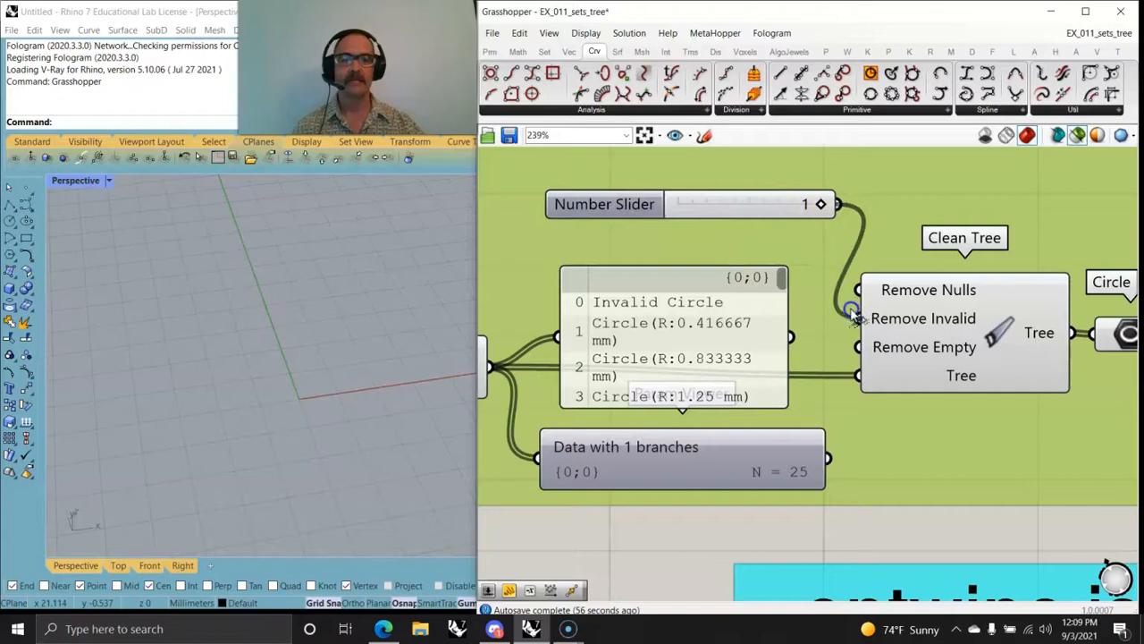
# Step: Connect the number slider with value 1 to Clean Tree's Remove Nulls input as well
pyautogui.moveTo(835, 204); pyautogui.dragTo(858, 289)
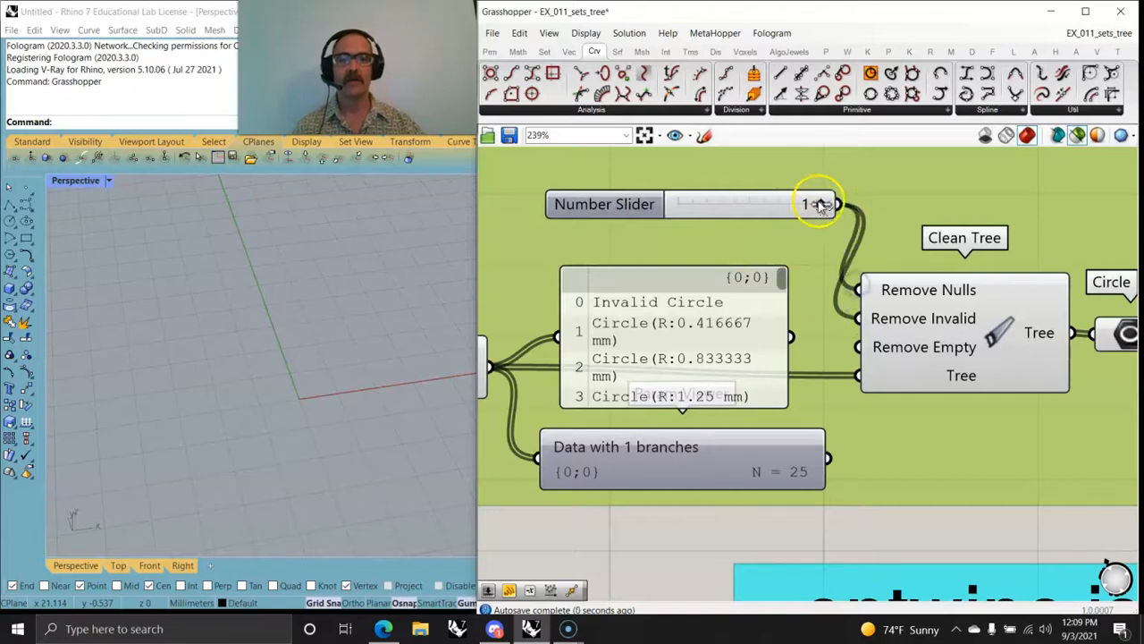
pyautogui.moveTo(820, 203); pyautogui.dragTo(860, 214)
pyautogui.moveTo(1021, 225); pyautogui.dragTo(824, 225, button='right')
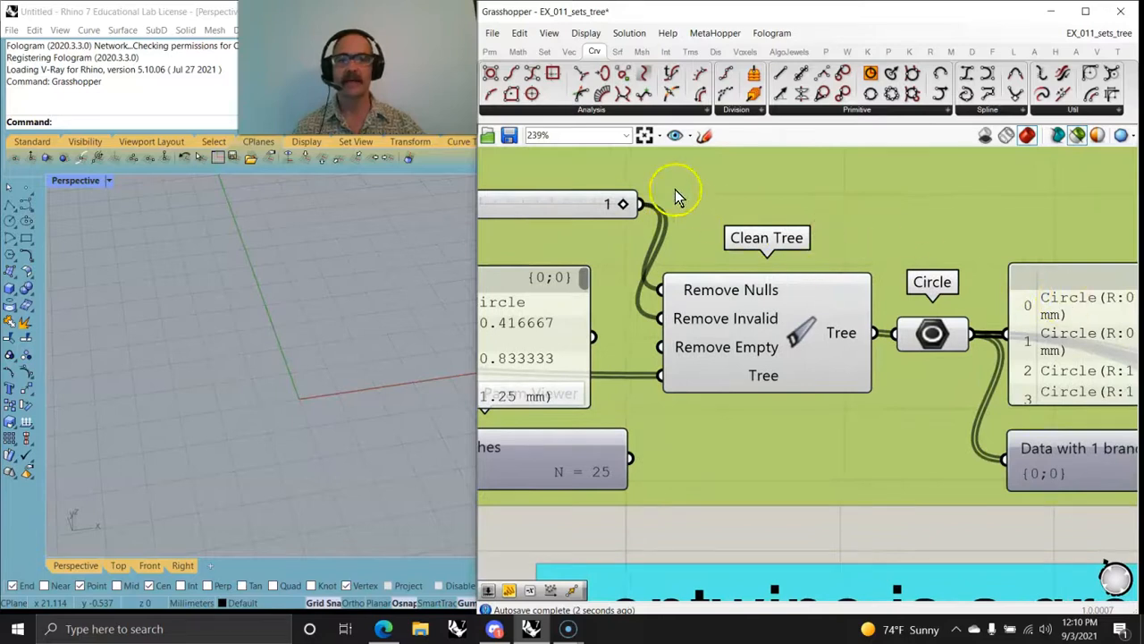
# Step: Switch the Clean Tree slider to 0 and back to 1 to compare the cleaned circle output
pyautogui.scroll(-2, 617, 230)
pyautogui.click(622, 212)
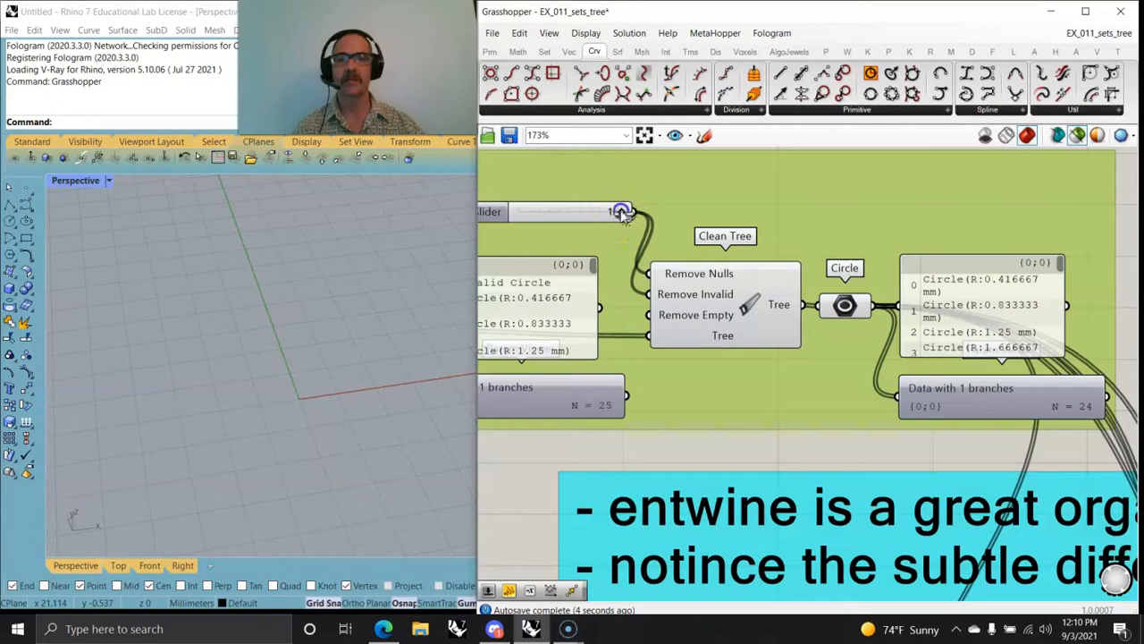
pyautogui.moveTo(621, 212); pyautogui.dragTo(522, 217)
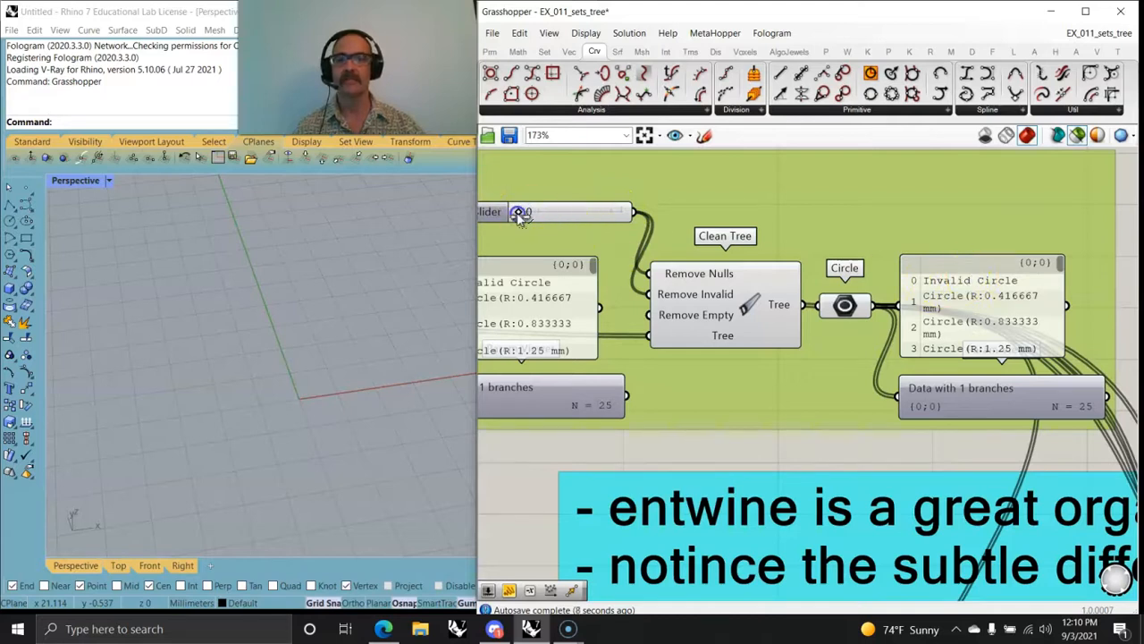
pyautogui.moveTo(518, 213); pyautogui.dragTo(606, 214)
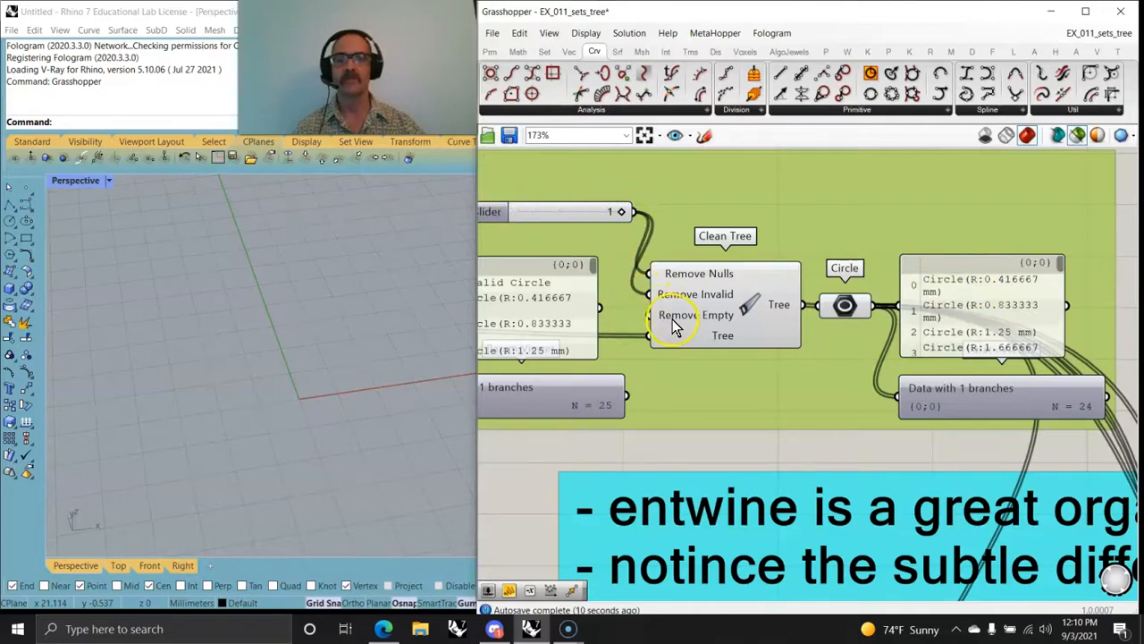
# Step: Examine the entwine exercise group, and trace the clean tree definition from Construct Domain through Clean Tree to its output panels
pyautogui.scroll(-5, 881, 379)
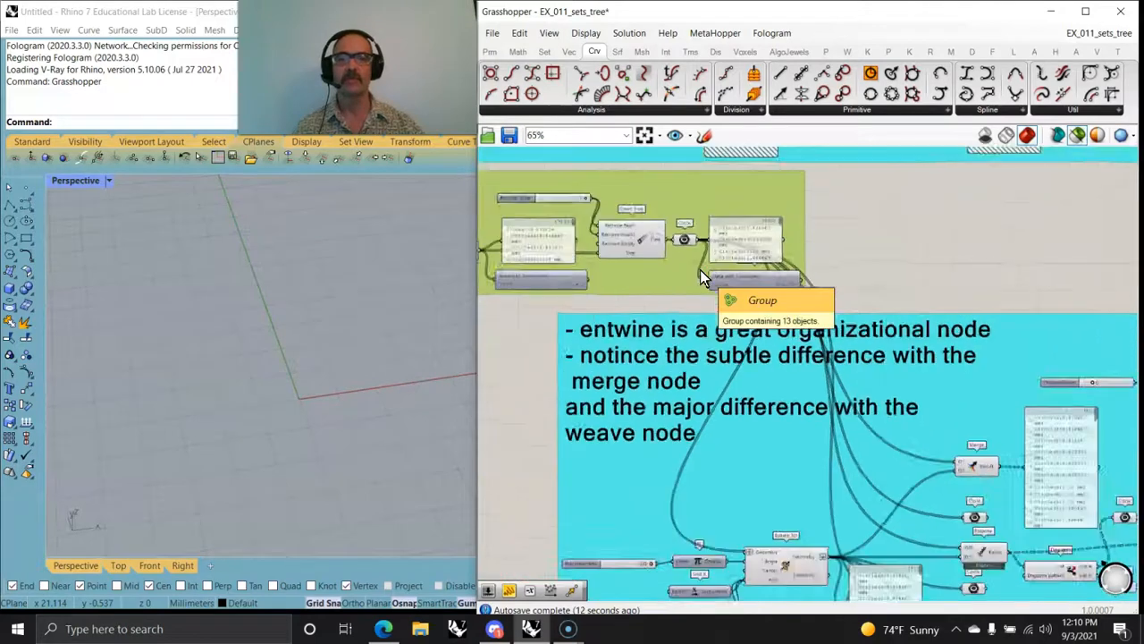
pyautogui.moveTo(756, 408); pyautogui.dragTo(662, 270, button='right')
pyautogui.scroll(1, 696, 293)
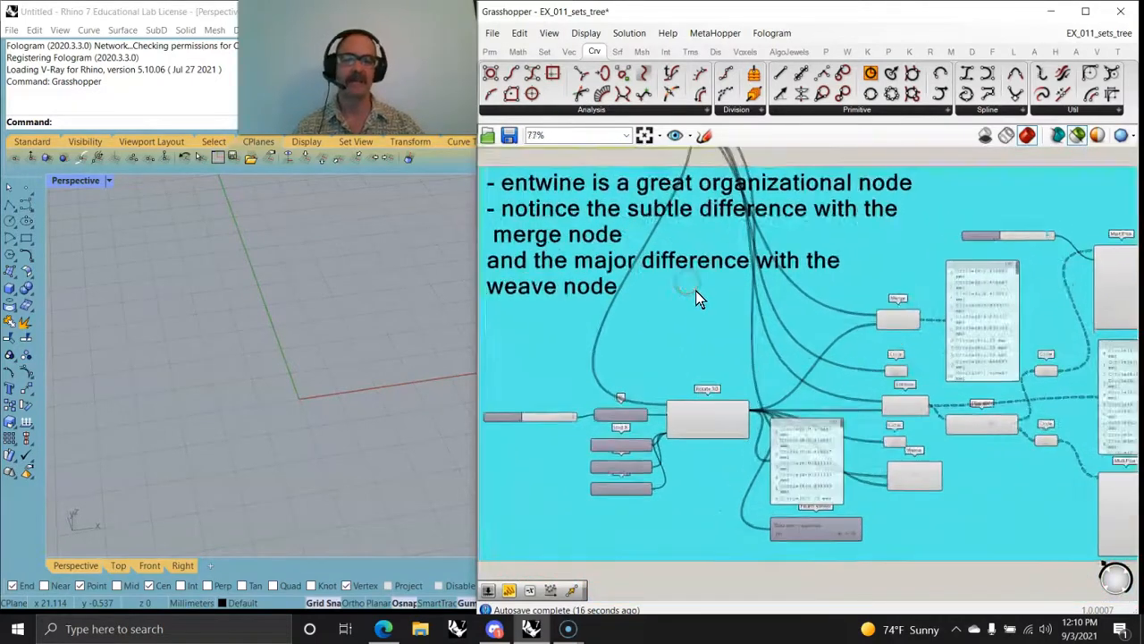
pyautogui.scroll(-1, 696, 302)
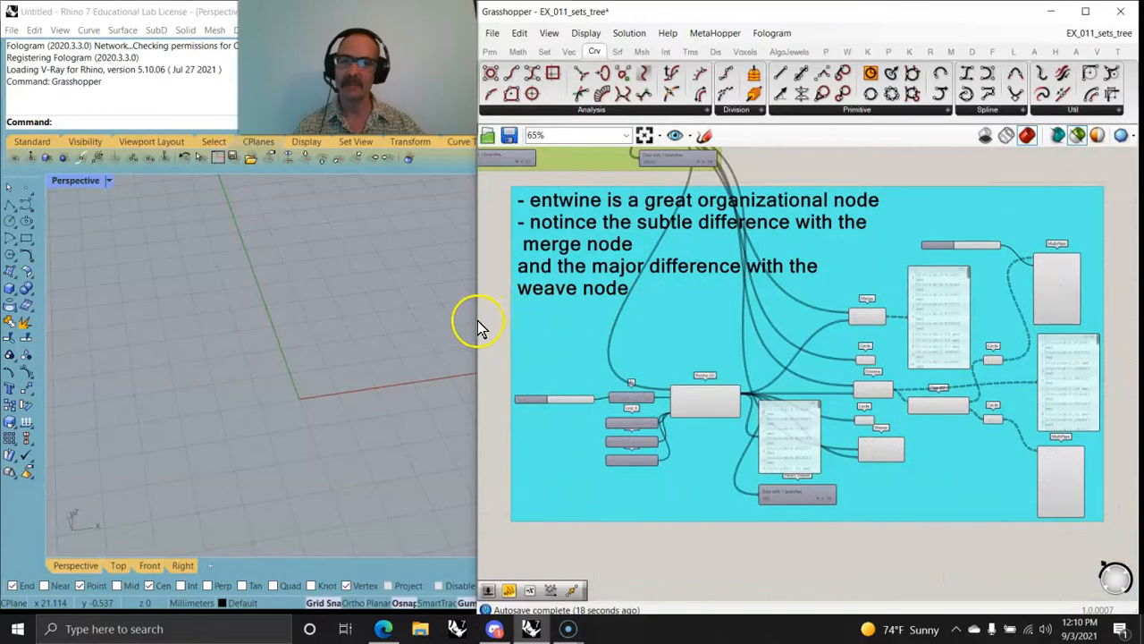
pyautogui.moveTo(566, 332); pyautogui.dragTo(784, 455, button='right')
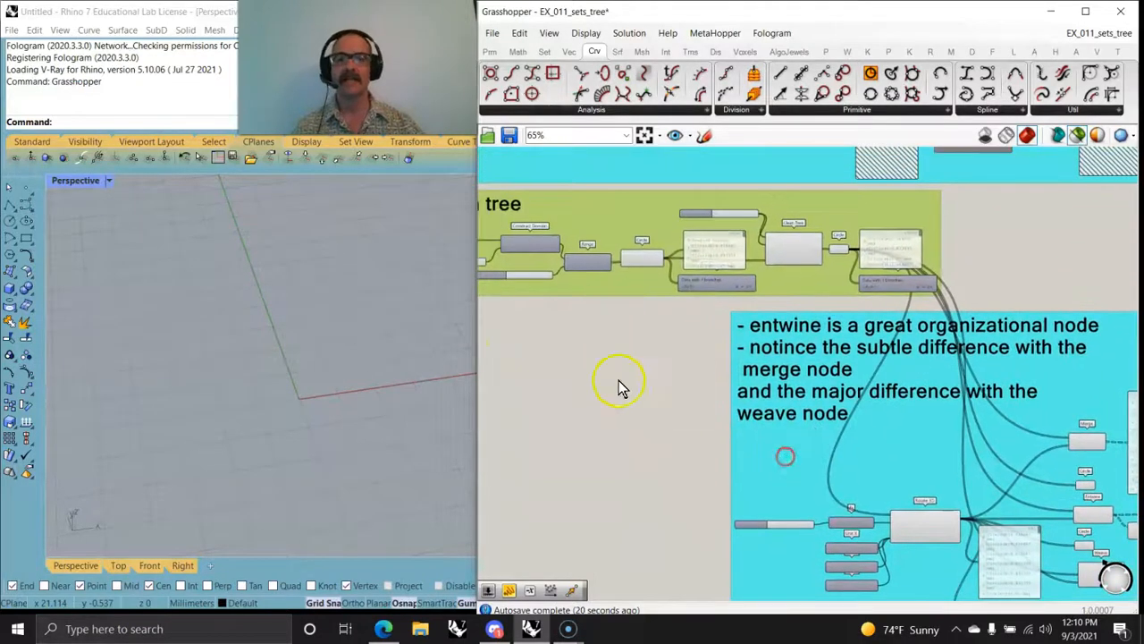
pyautogui.moveTo(583, 370); pyautogui.dragTo(755, 427, button='right')
pyautogui.scroll(5, 644, 319)
pyautogui.scroll(4, 646, 304)
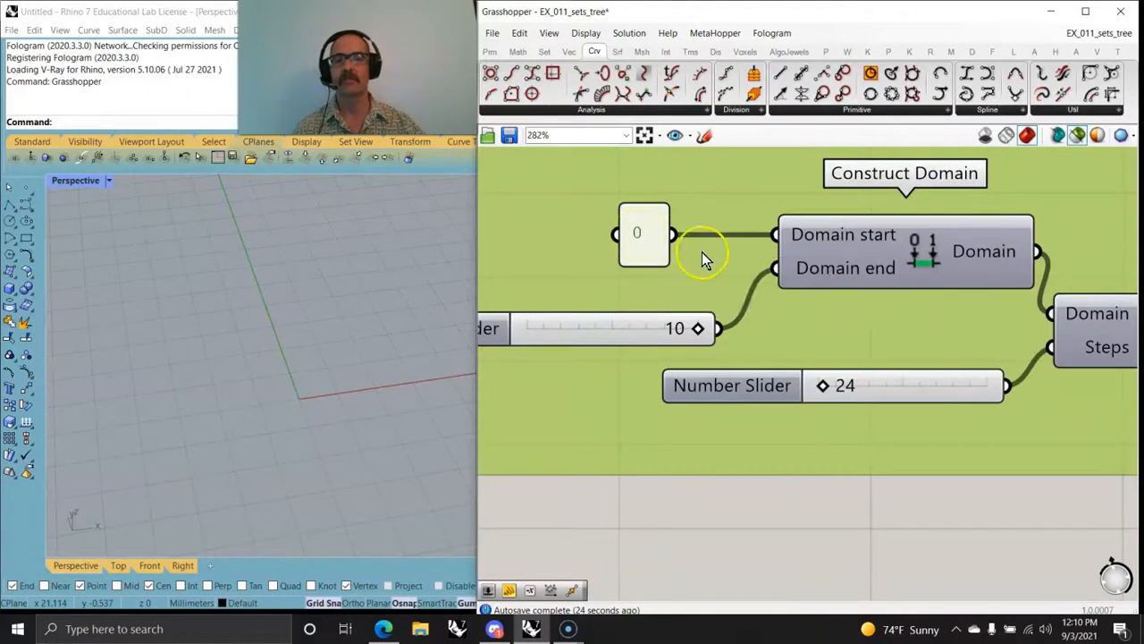
pyautogui.scroll(-4, 885, 319)
pyautogui.moveTo(981, 337); pyautogui.dragTo(735, 309, button='right')
pyautogui.moveTo(932, 362); pyautogui.dragTo(688, 335, button='right')
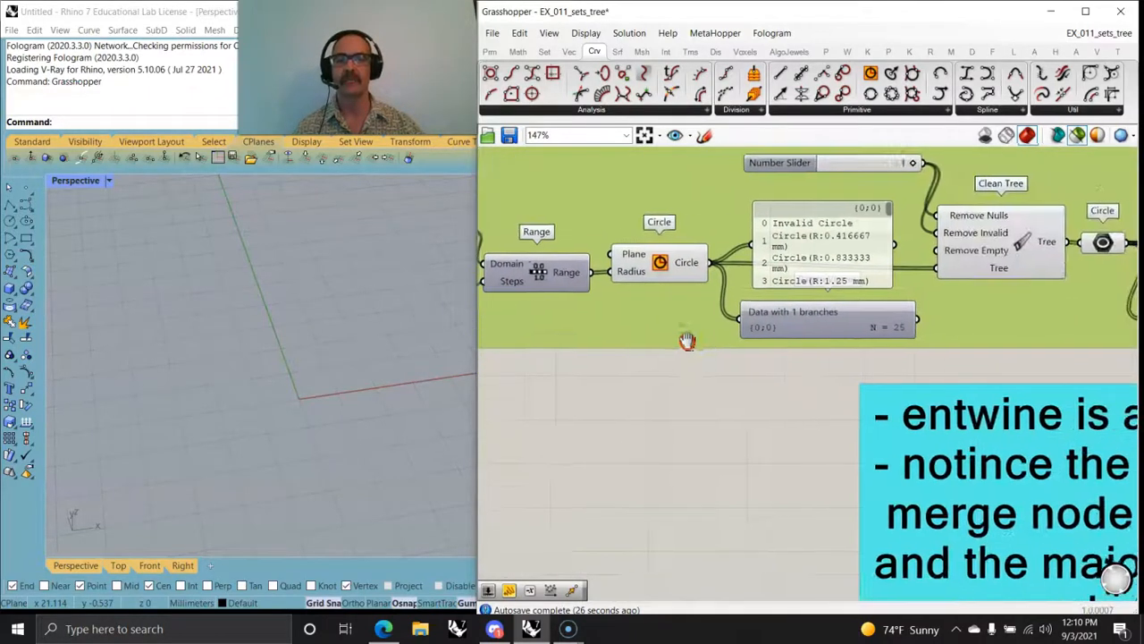
pyautogui.moveTo(1056, 339); pyautogui.dragTo(764, 349, button='right')
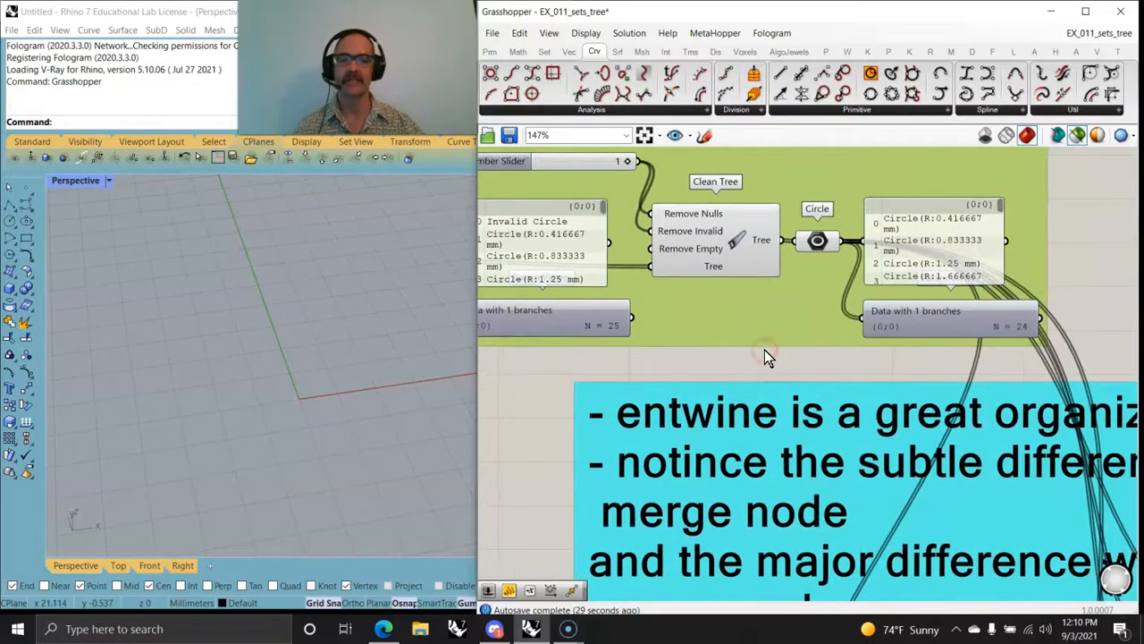
# Step: Select the Rotate 3D component in the entwine exercise to preview its circles, and examine its angle and axis inputs
pyautogui.scroll(-2, 757, 352)
pyautogui.moveTo(755, 353); pyautogui.dragTo(704, 196, button='right')
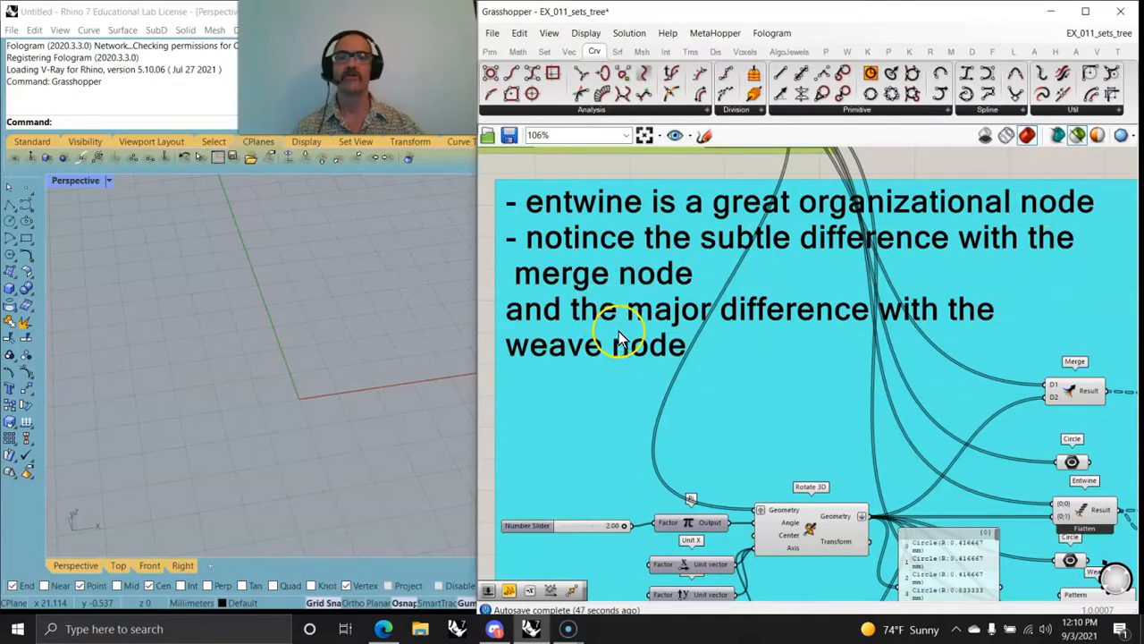
pyautogui.scroll(-2, 664, 374)
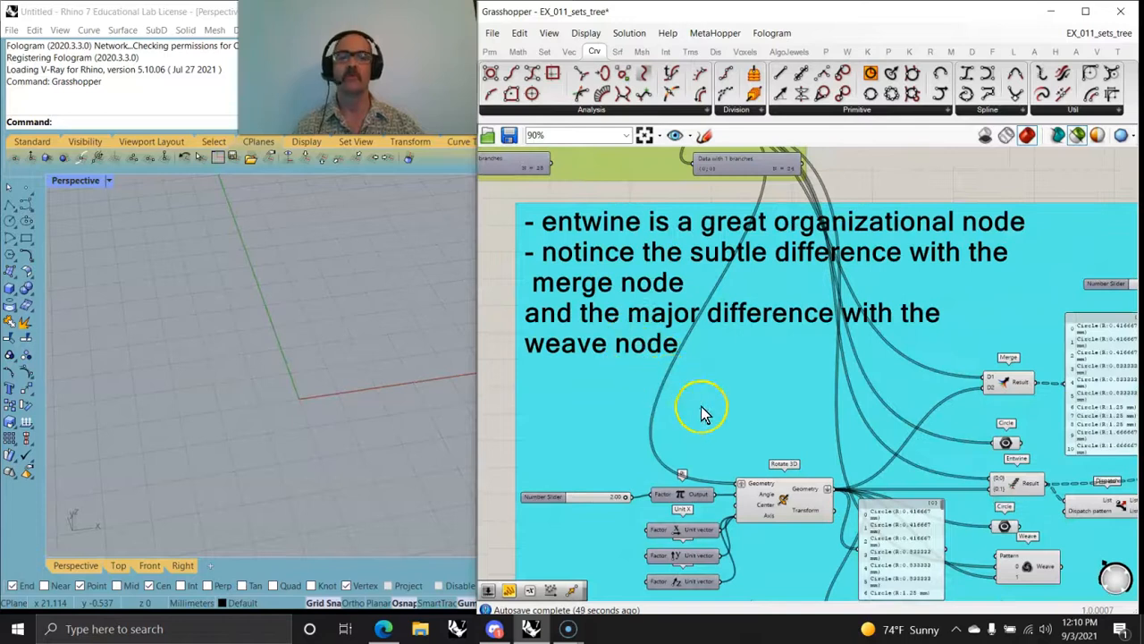
pyautogui.moveTo(703, 408); pyautogui.dragTo(713, 291, button='right')
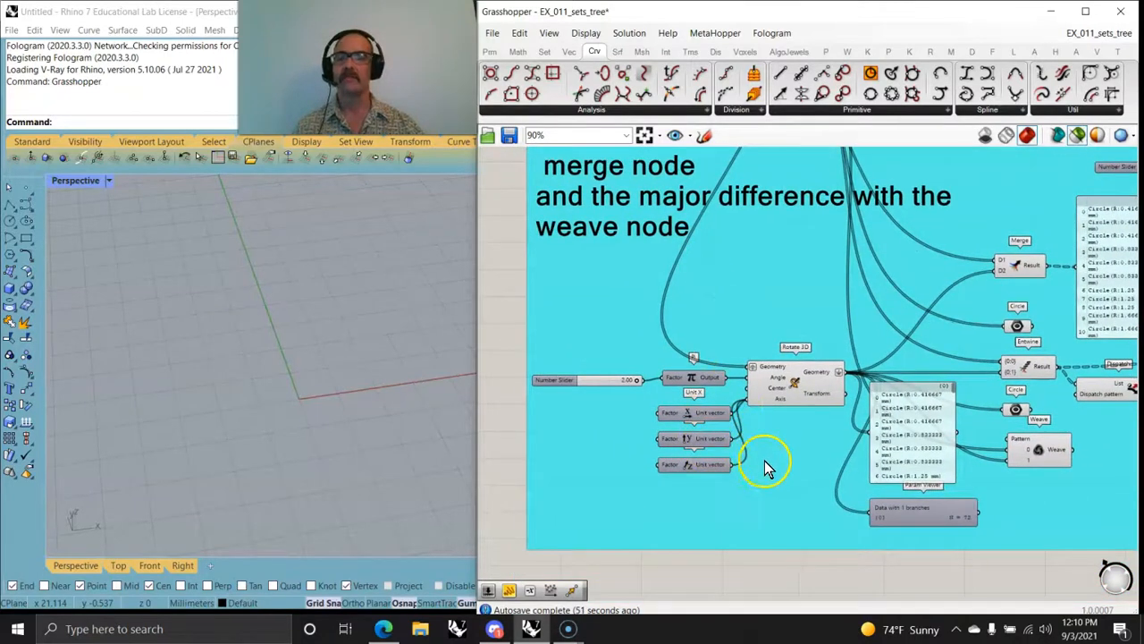
pyautogui.click(796, 385)
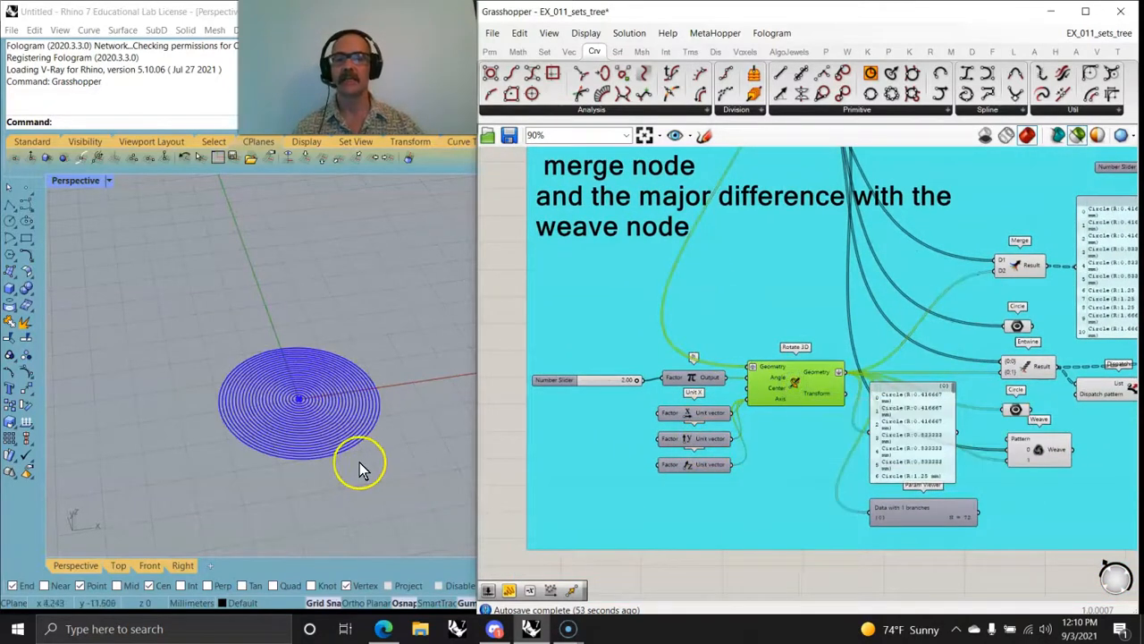
pyautogui.moveTo(757, 333); pyautogui.dragTo(761, 338, button='right')
pyautogui.scroll(-1, 794, 460)
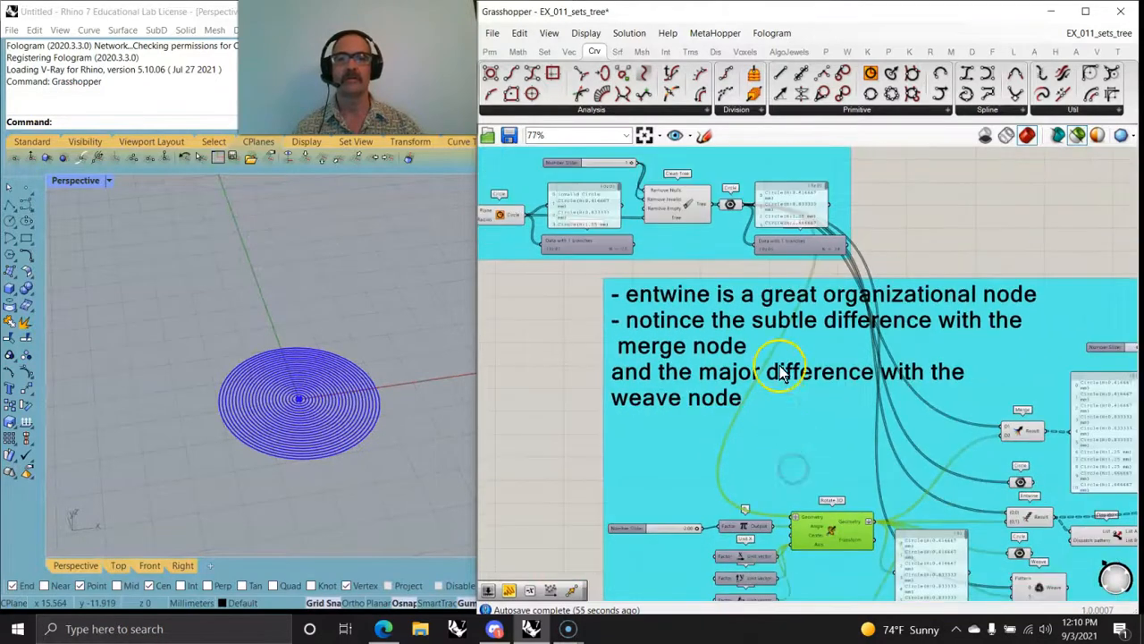
pyautogui.moveTo(785, 496); pyautogui.dragTo(867, 317, button='right')
pyautogui.scroll(3, 779, 319)
pyautogui.moveTo(869, 310)
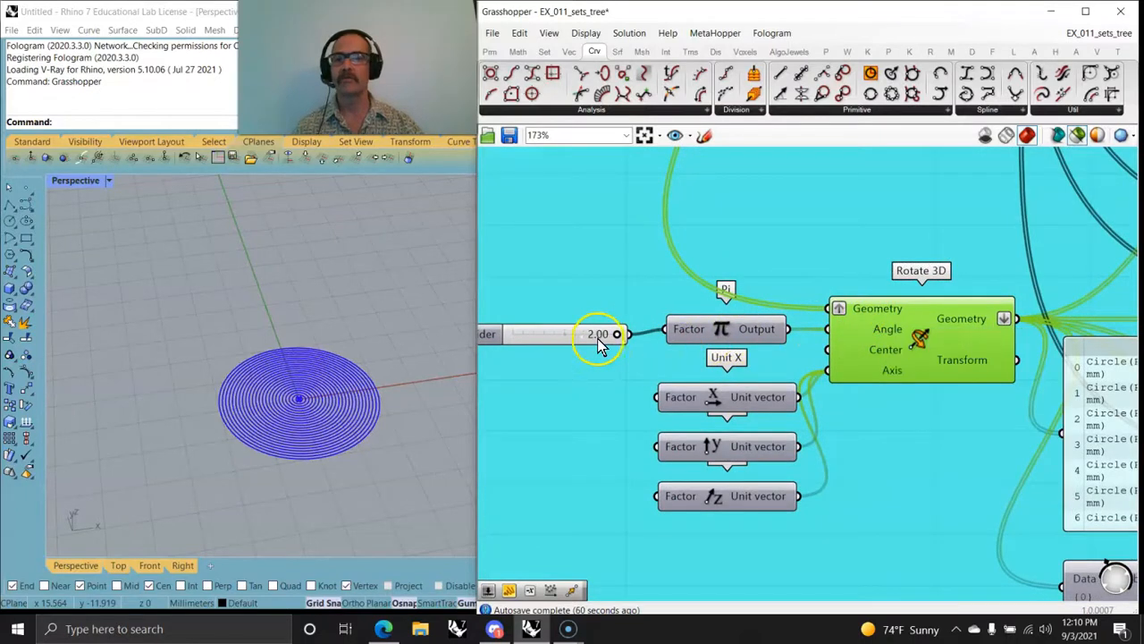
# Step: Vary the slider feeding the Pi Factor input down to 0.85 to see how the circles rotate
pyautogui.moveTo(615, 341)
pyautogui.mouseDown()
pyautogui.moveTo(563, 334)
pyautogui.moveTo(627, 343)
pyautogui.moveTo(614, 345)
pyautogui.mouseUp()
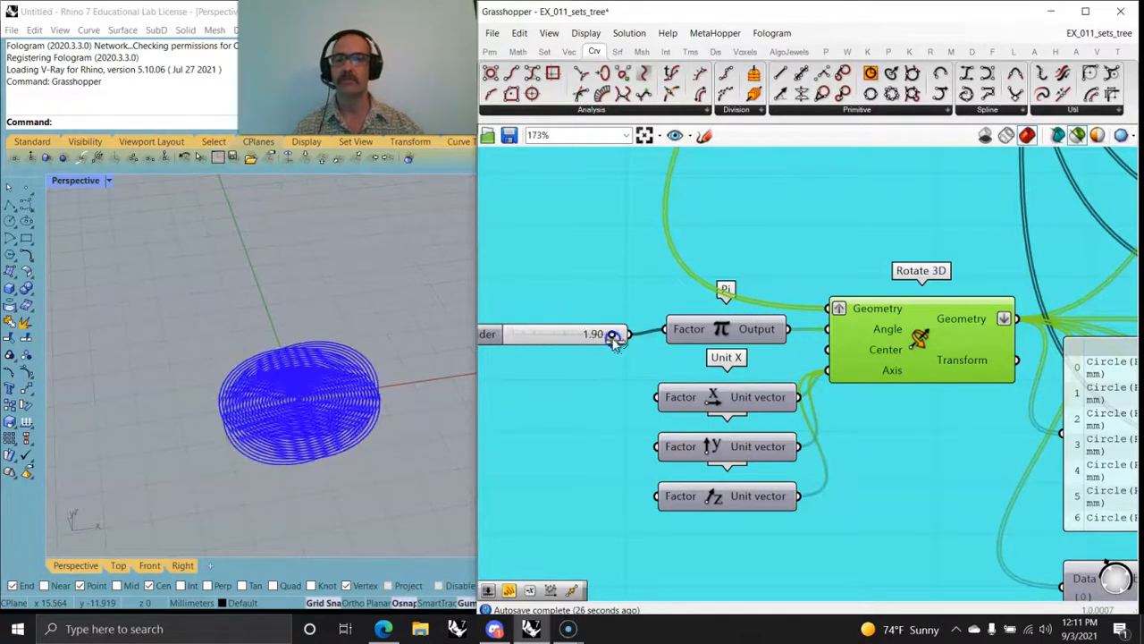
pyautogui.moveTo(598, 340); pyautogui.dragTo(551, 342)
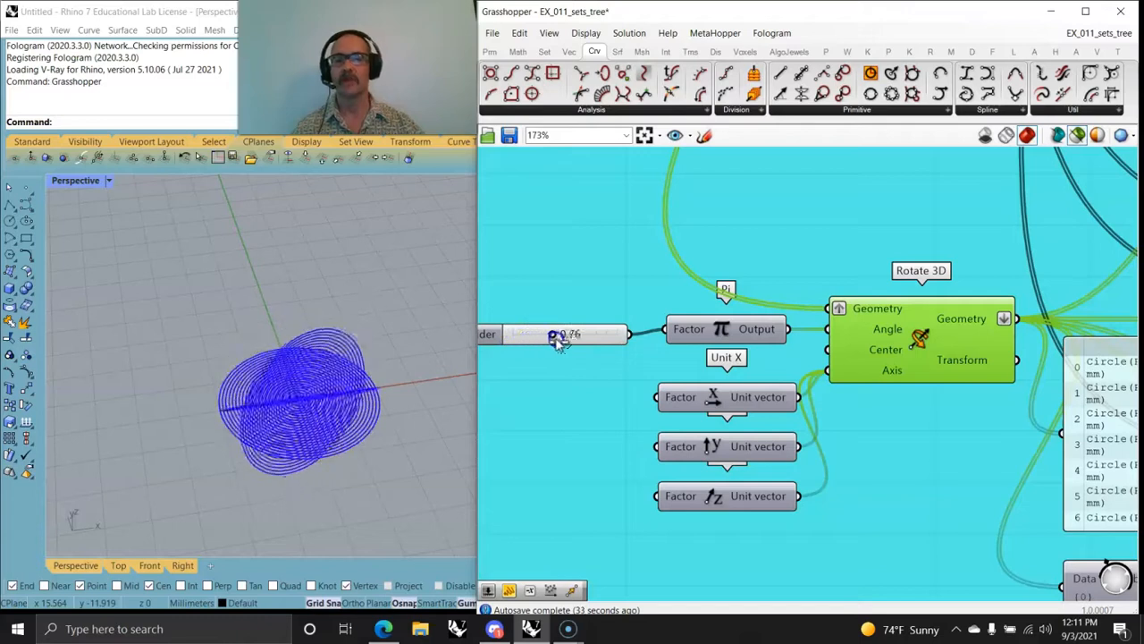
pyautogui.moveTo(608, 340); pyautogui.dragTo(557, 336)
# Step: Set the Pi factor slider's snapping values to .5, 1 and 1.5
pyautogui.rightClick(556, 334)
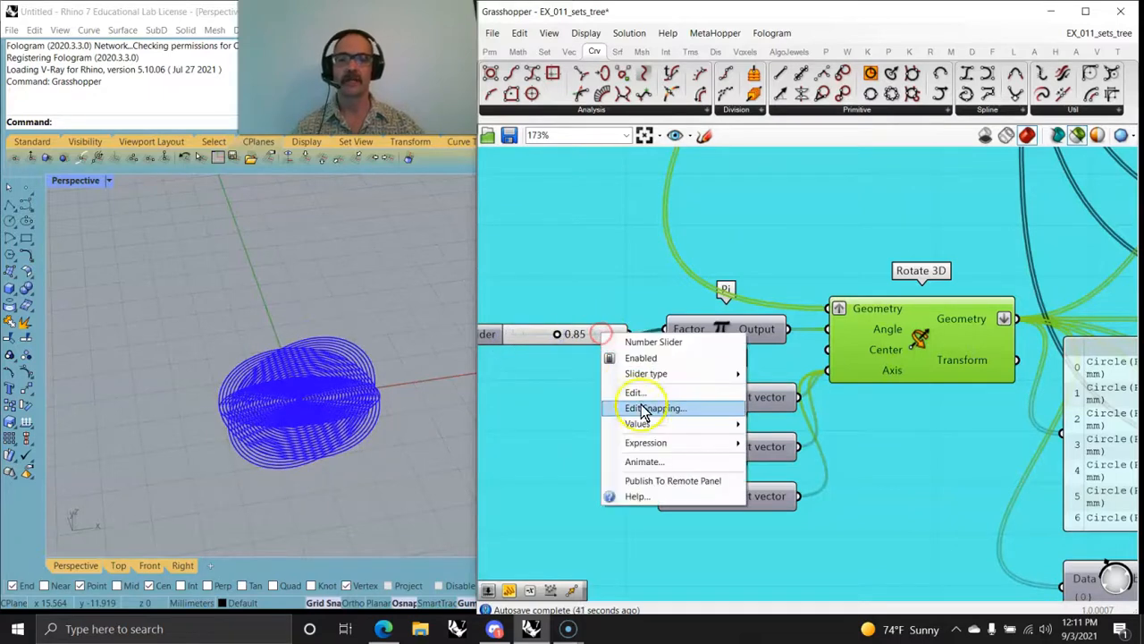
pyautogui.click(639, 404)
pyautogui.moveTo(568, 342); pyautogui.dragTo(517, 344)
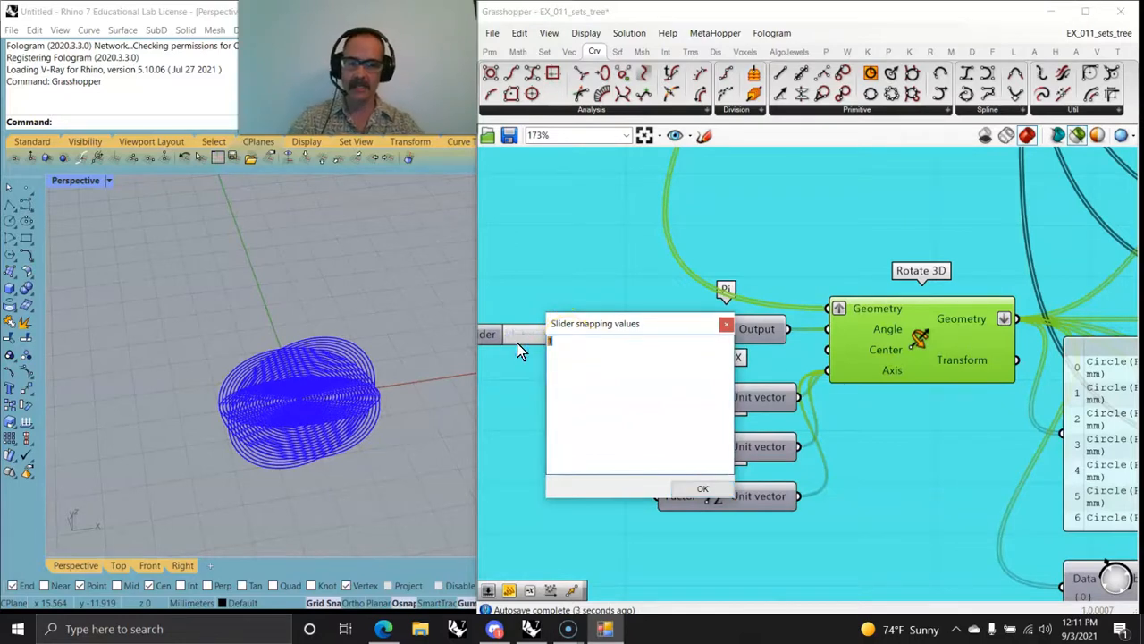
pyautogui.press('BackSpace')
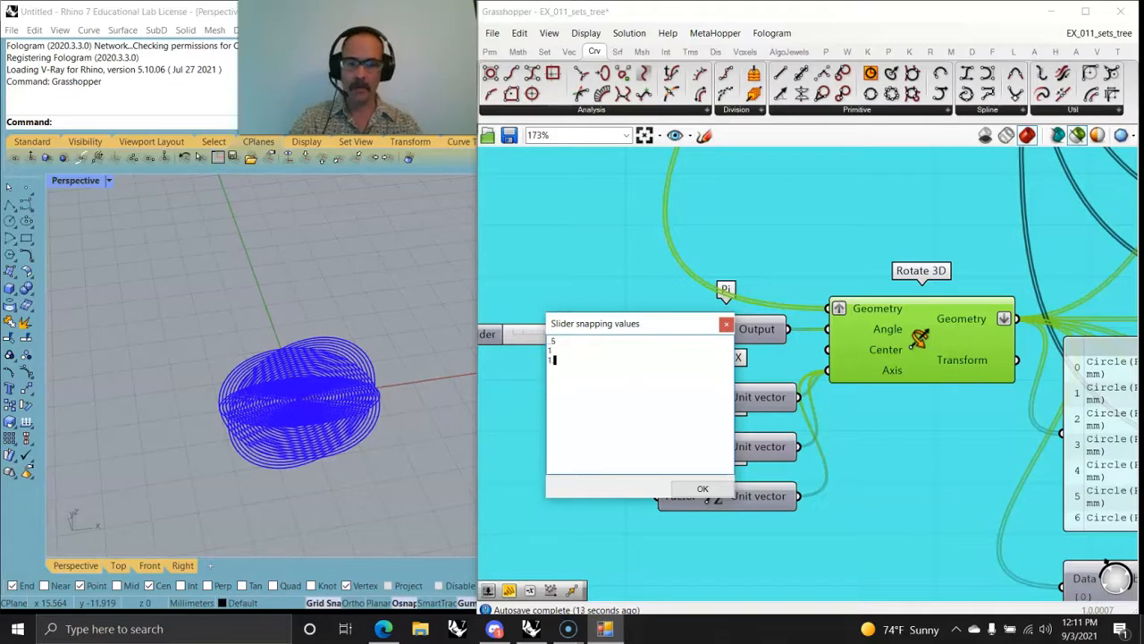
pyautogui.click(703, 488)
# Step: Try the Pi factor slider at 0.43, and open and dismiss its general slider settings
pyautogui.moveTo(561, 335); pyautogui.dragTo(538, 344)
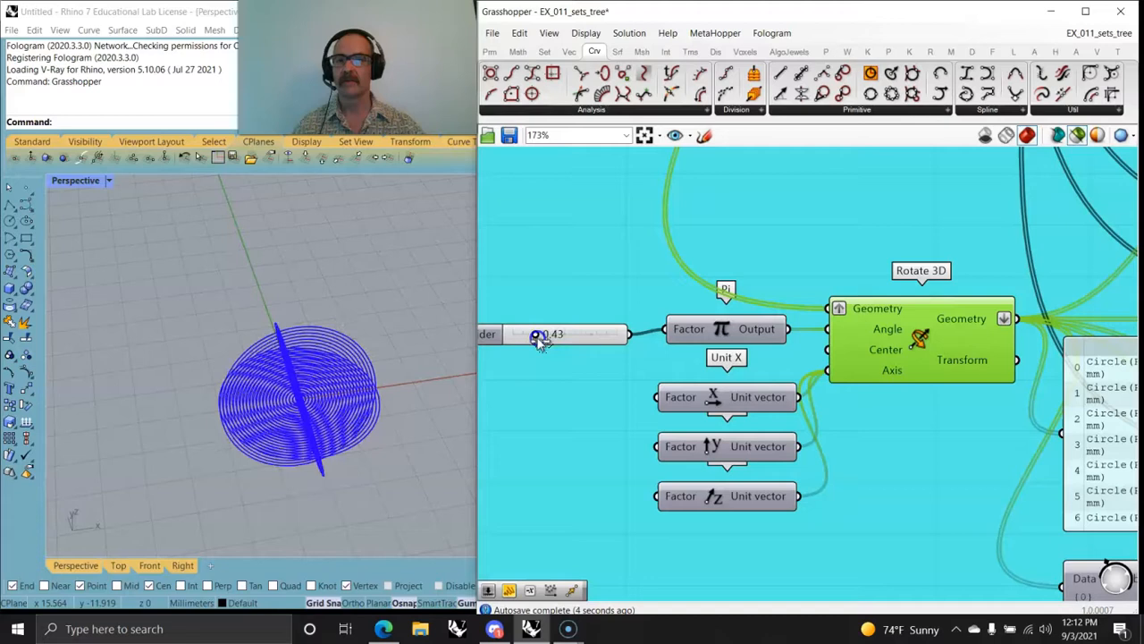
pyautogui.rightClick(560, 345)
pyautogui.click(590, 387)
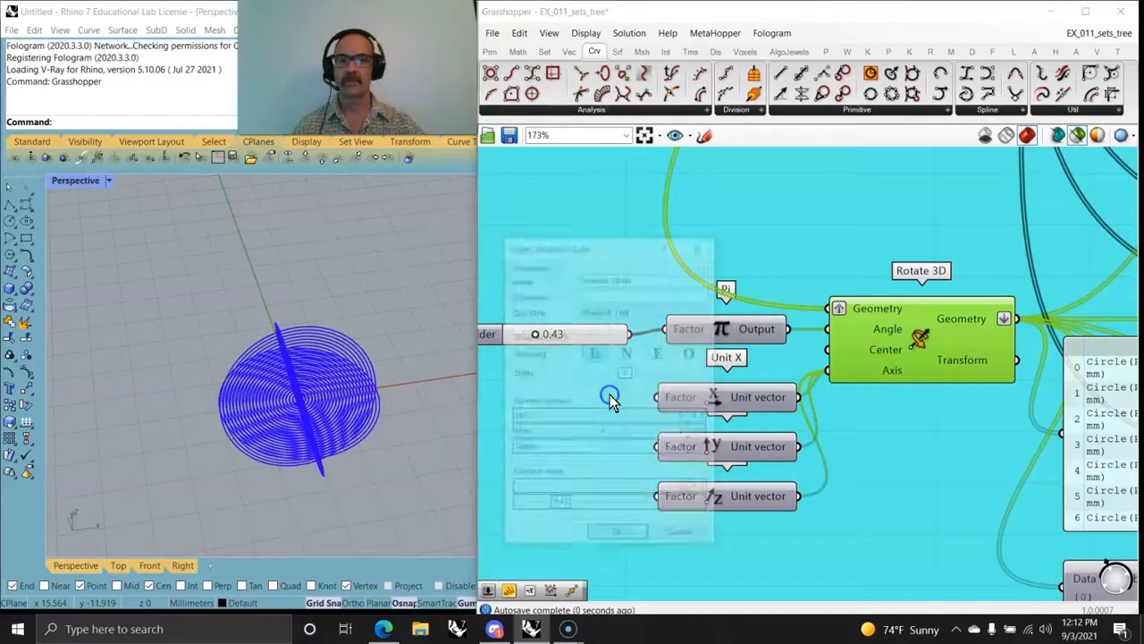
pyautogui.click(679, 539)
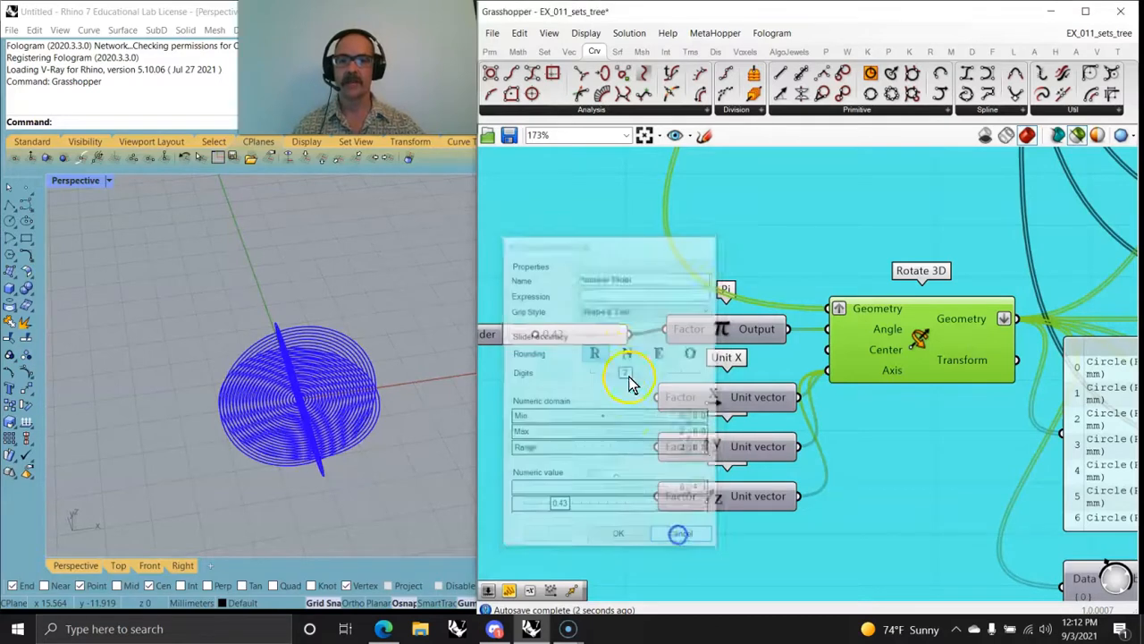
# Step: Recheck the Pi factor slider's snapping values and set the slider to 1.50
pyautogui.rightClick(600, 334)
pyautogui.click(650, 410)
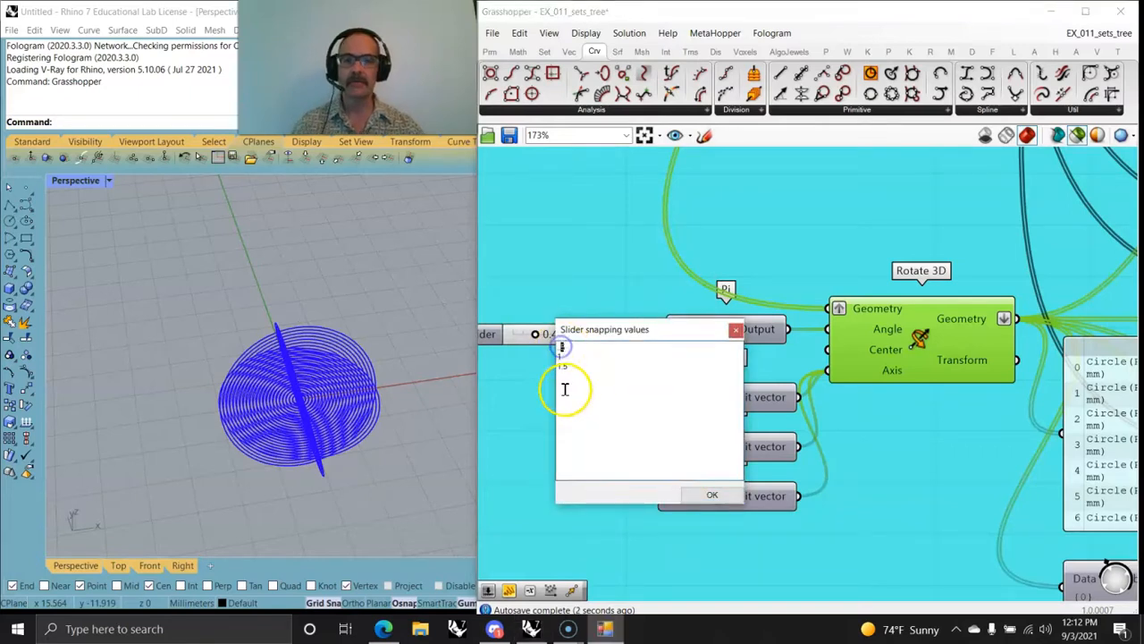
pyautogui.click(708, 496)
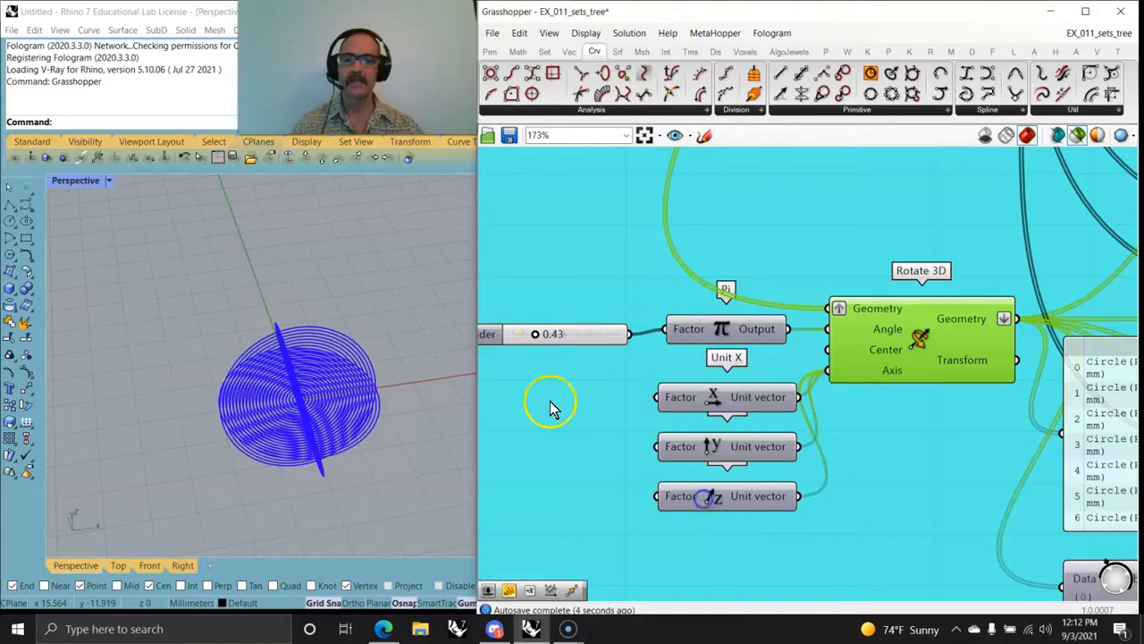
pyautogui.moveTo(535, 338); pyautogui.dragTo(588, 347)
pyautogui.click(562, 410)
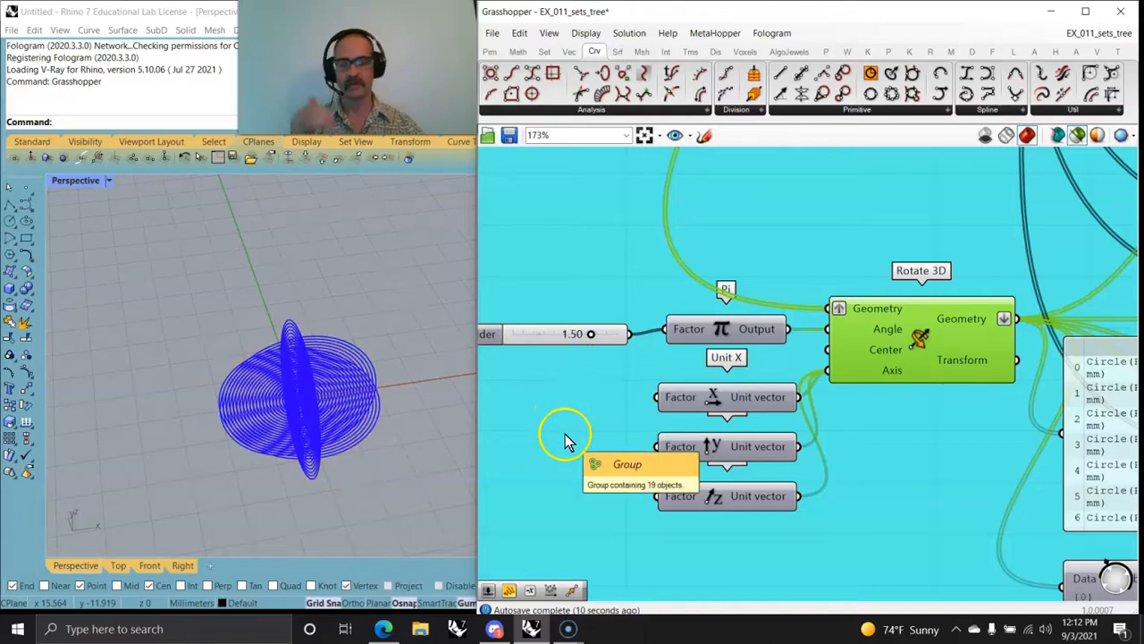
# Step: Examine the Rotate 3D output panel and select the Merge component to preview and compare its merged circles
pyautogui.moveTo(939, 515); pyautogui.dragTo(707, 403, button='right')
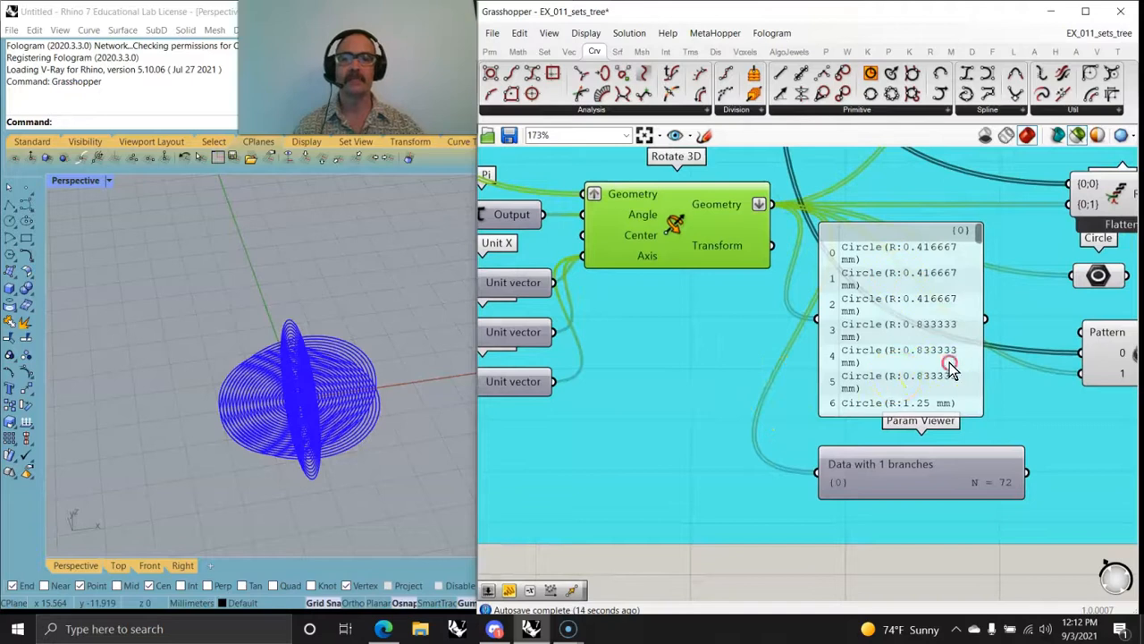
pyautogui.scroll(-5, 950, 369)
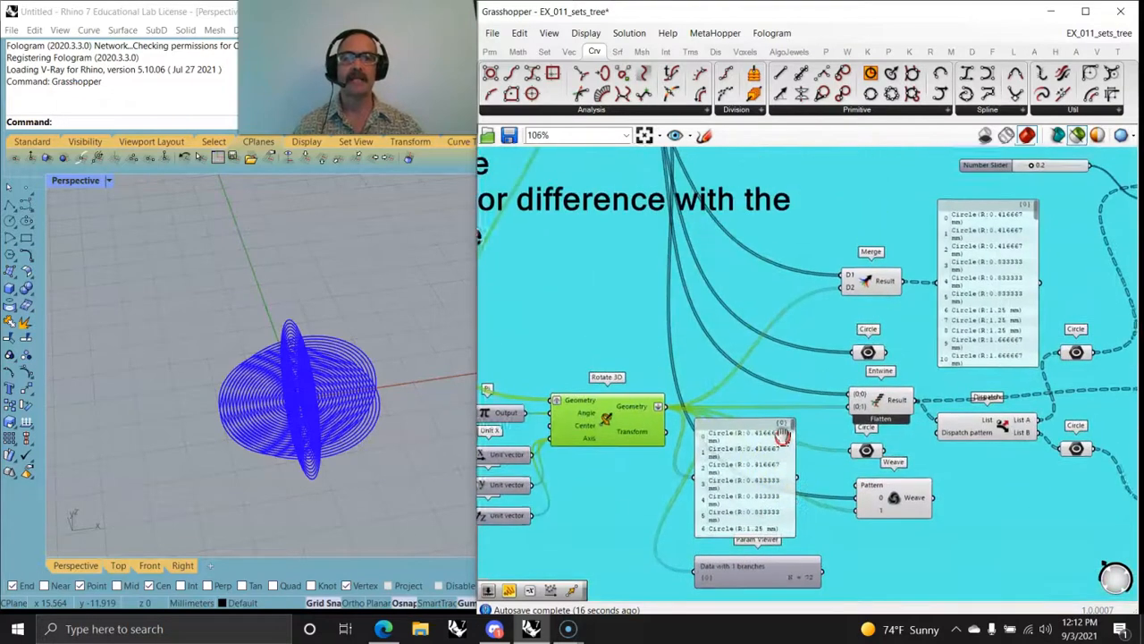
pyautogui.moveTo(783, 436); pyautogui.dragTo(799, 446, button='right')
pyautogui.click(881, 316)
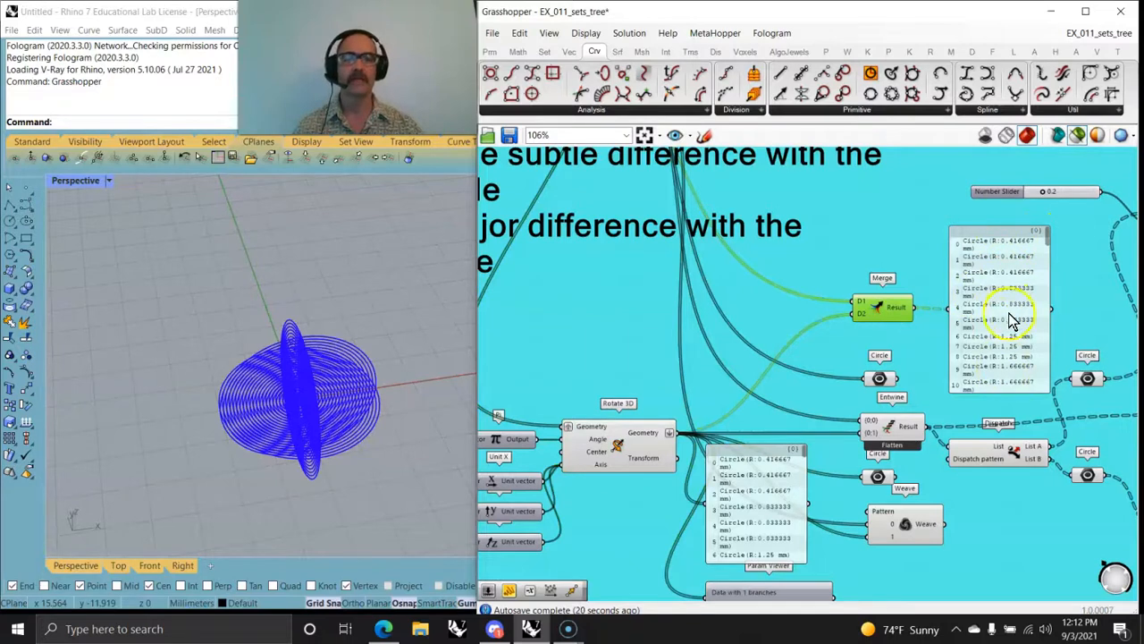
pyautogui.moveTo(825, 408); pyautogui.dragTo(822, 324, button='right')
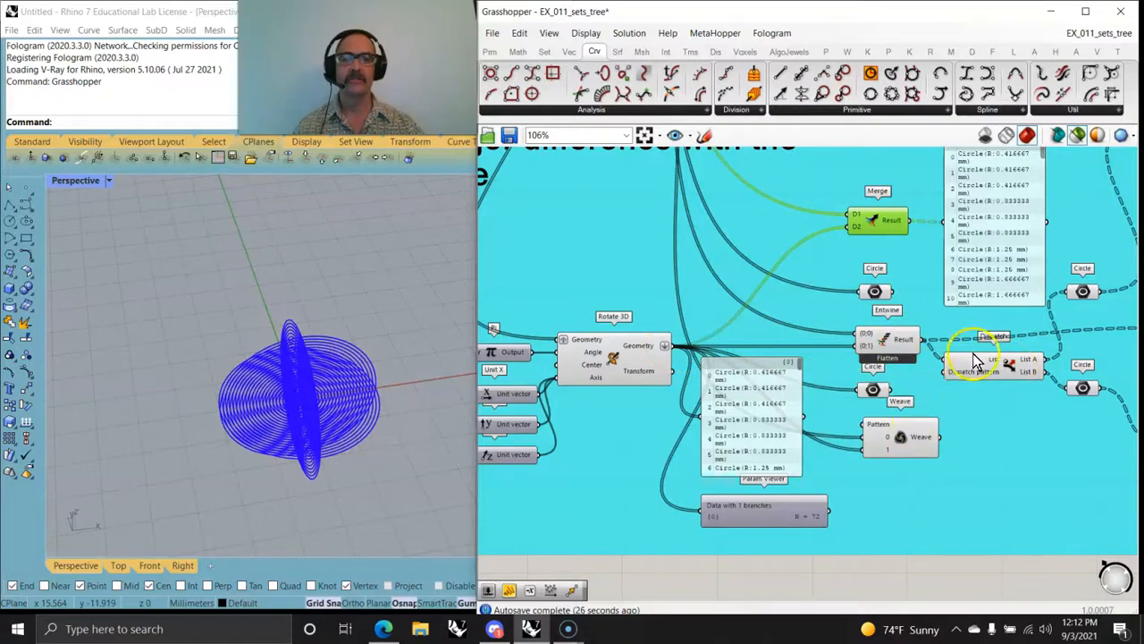
# Step: Preview the Circle parameters fed by Dispatch's List A and List B in turn, and select the List A MultiPipe component
pyautogui.moveTo(996, 435); pyautogui.dragTo(841, 488, button='right')
pyautogui.click(912, 341)
pyautogui.click(911, 437)
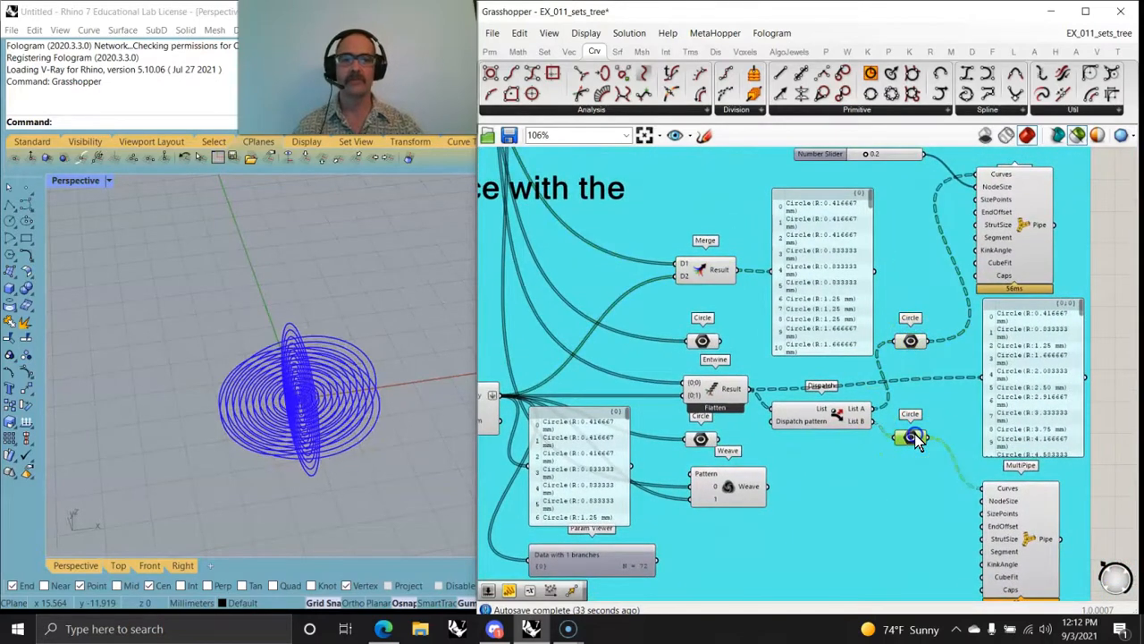
pyautogui.moveTo(943, 487); pyautogui.dragTo(817, 516, button='right')
pyautogui.click(889, 258)
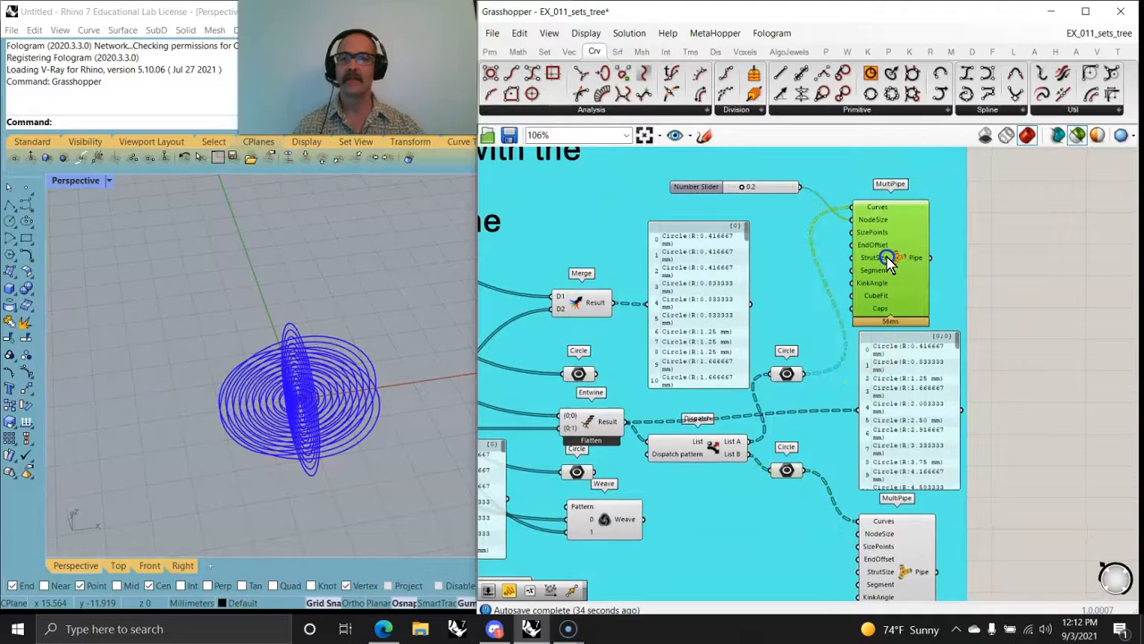
# Step: Inspect the pipes made from Dispatch's List A circles, and select the List B MultiPipe to compare its pipes in the viewport
pyautogui.scroll(7, 306, 400)
pyautogui.moveTo(319, 440); pyautogui.dragTo(231, 423, button='right')
pyautogui.moveTo(792, 393); pyautogui.dragTo(755, 304, button='right')
pyautogui.moveTo(338, 404); pyautogui.dragTo(329, 383, button='right')
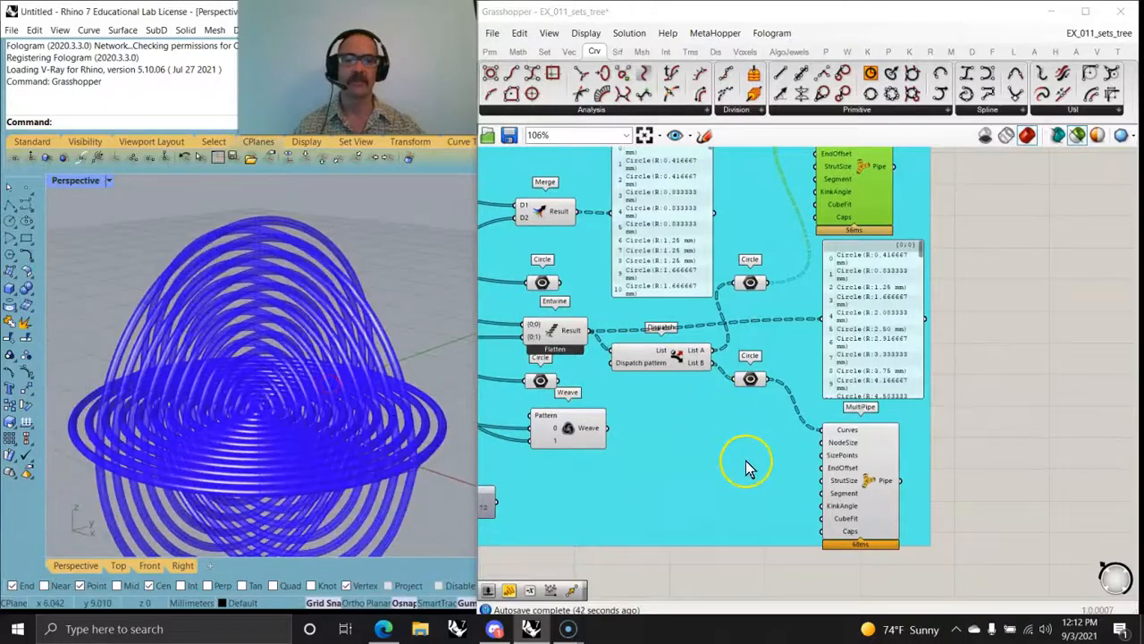
pyautogui.moveTo(795, 483); pyautogui.dragTo(835, 446, button='right')
pyautogui.click(901, 446)
pyautogui.moveTo(297, 413); pyautogui.dragTo(235, 417, button='right')
# Step: Examine how Merge, Entwine and Dispatch are wired to the panels and the two MultiPipe components
pyautogui.moveTo(581, 344); pyautogui.dragTo(718, 484, button='right')
pyautogui.scroll(-3, 774, 449)
pyautogui.scroll(2, 925, 336)
pyautogui.scroll(2, 925, 335)
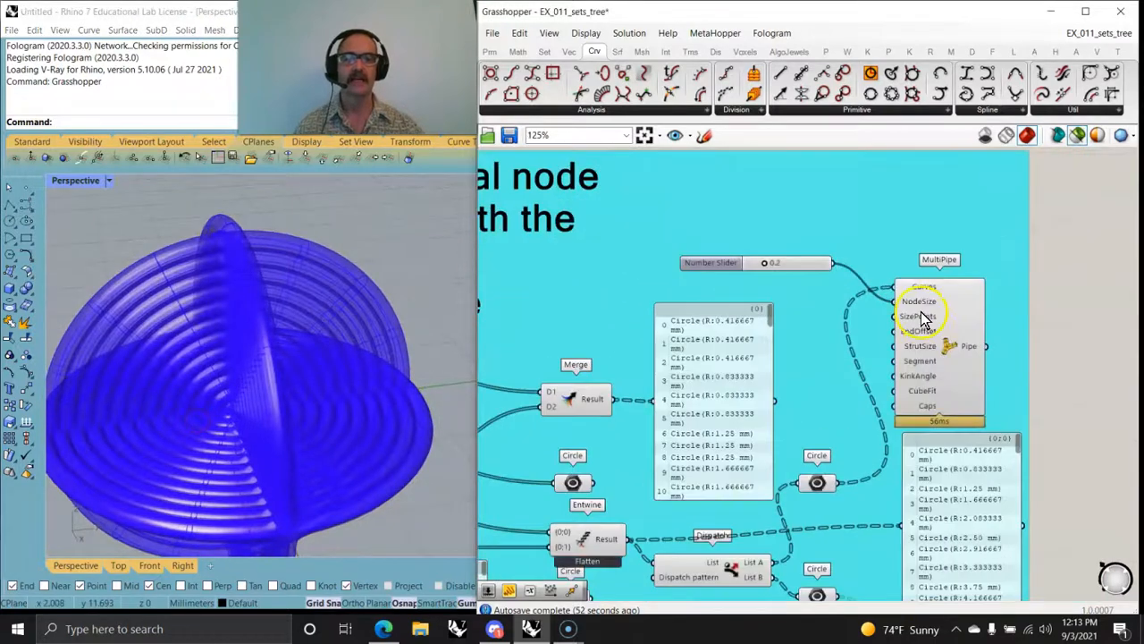
pyautogui.moveTo(923, 328); pyautogui.dragTo(912, 290, button='right')
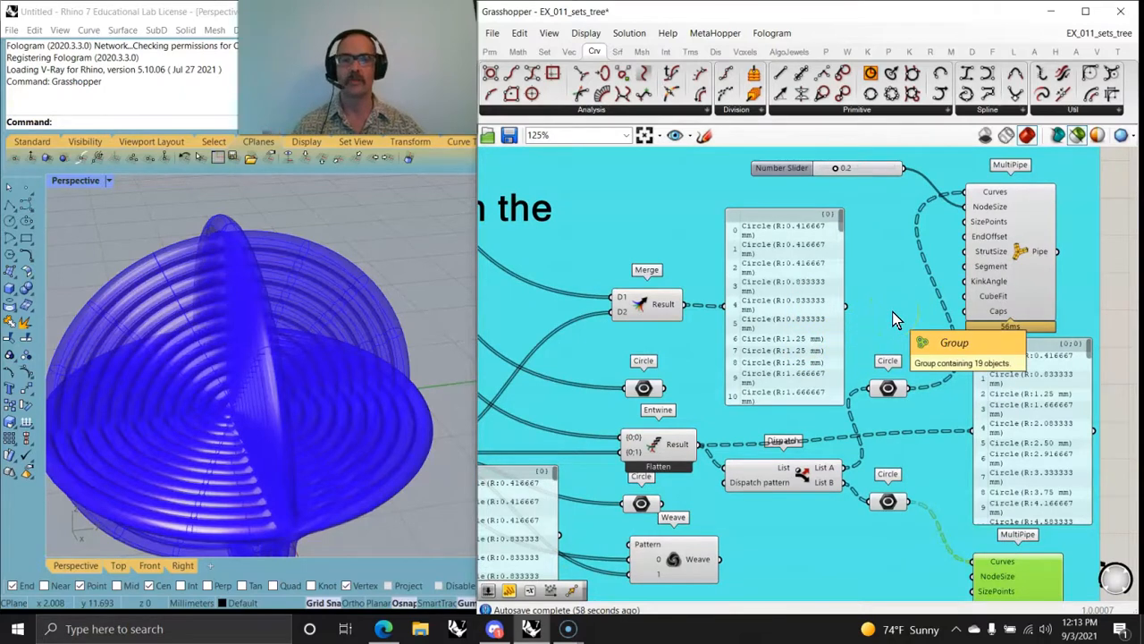
pyautogui.scroll(-3, 882, 331)
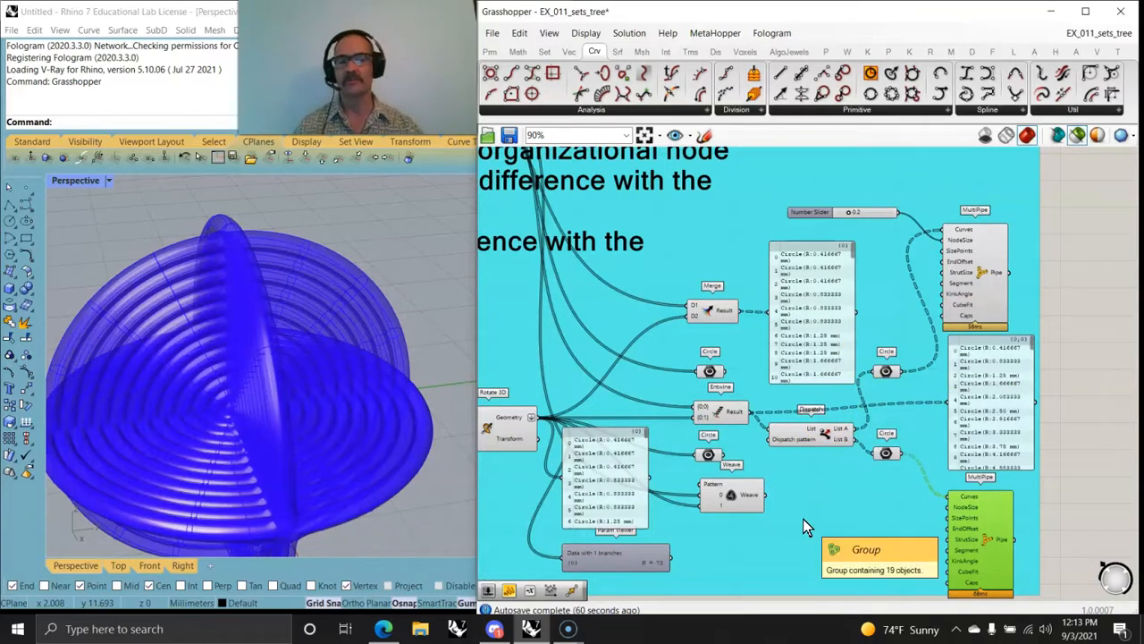
pyautogui.click(815, 514)
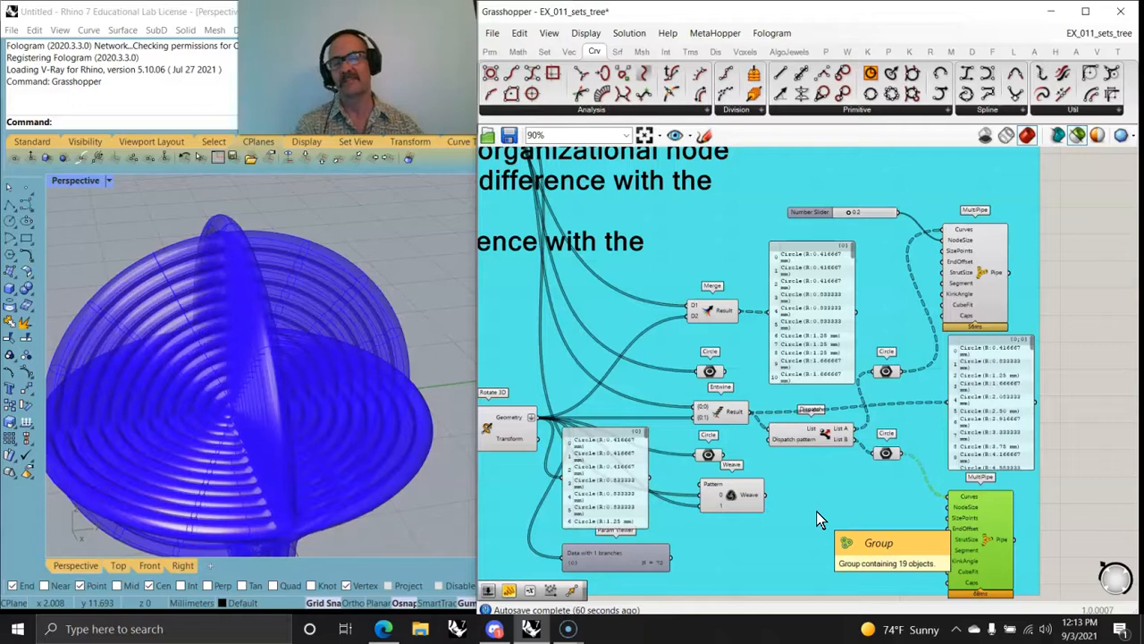
pyautogui.click(815, 514)
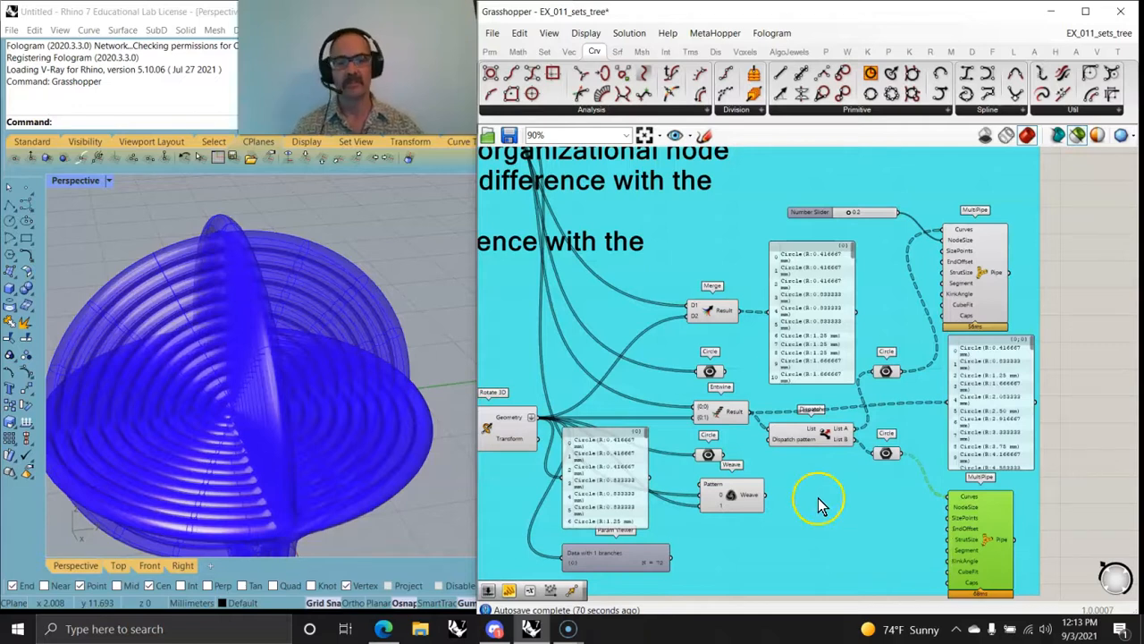
# Step: Select the Weave component to preview its circles, and reposition it directly below Dispatch
pyautogui.click(742, 501)
pyautogui.moveTo(331, 420); pyautogui.dragTo(295, 389, button='right')
pyautogui.moveTo(736, 501); pyautogui.dragTo(823, 504)
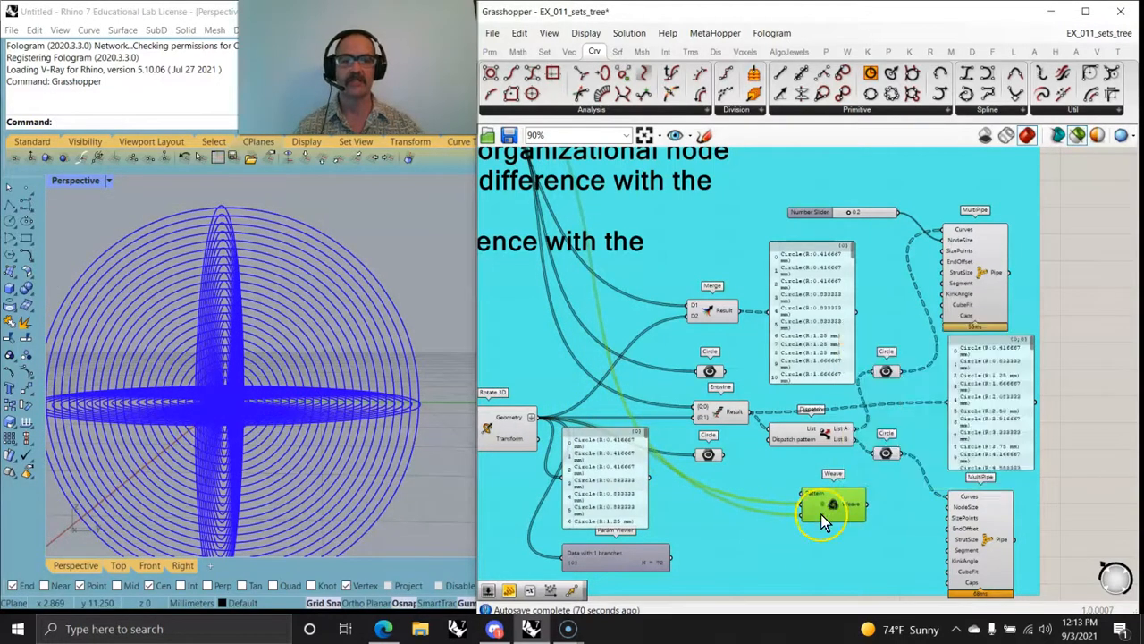
pyautogui.moveTo(696, 429); pyautogui.dragTo(717, 417, button='right')
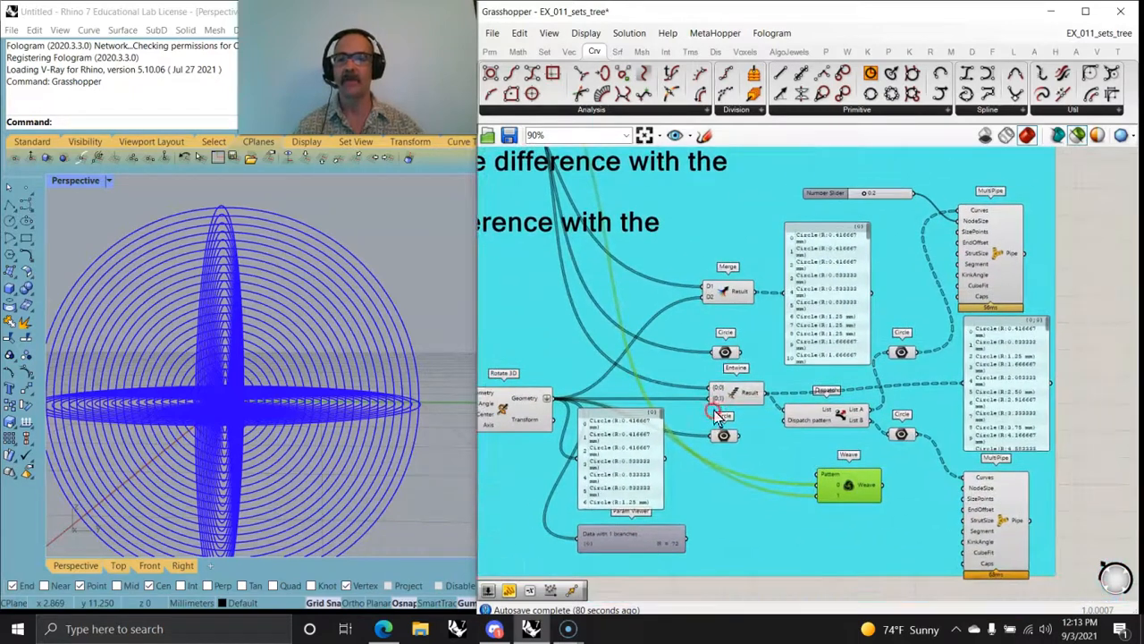
pyautogui.moveTo(884, 504); pyautogui.dragTo(763, 457, button='right')
# Step: Select the List B MultiPipe and view its pipes from another angle
pyautogui.moveTo(758, 454); pyautogui.dragTo(845, 442)
pyautogui.click(880, 487)
pyautogui.moveTo(312, 452); pyautogui.dragTo(236, 472, button='right')
# Step: Try the Pi factor slider at 1.00, set it to 0.50, and inspect the rotated pipes from above
pyautogui.moveTo(574, 423); pyautogui.dragTo(888, 410, button='right')
pyautogui.moveTo(696, 411); pyautogui.dragTo(803, 421, button='right')
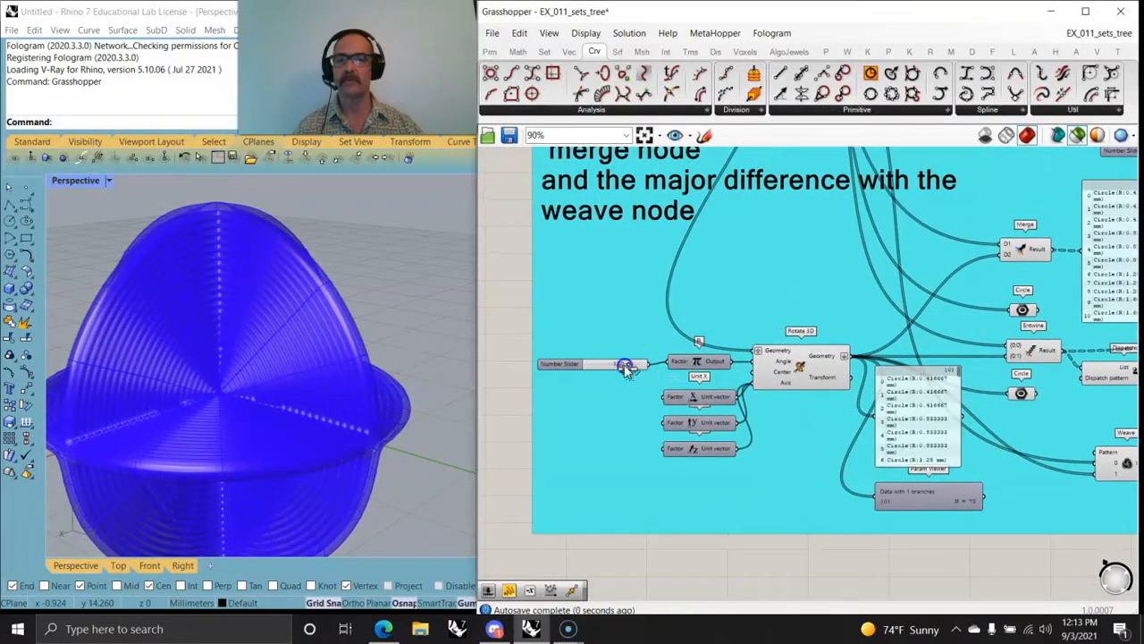
pyautogui.moveTo(615, 371); pyautogui.dragTo(614, 373)
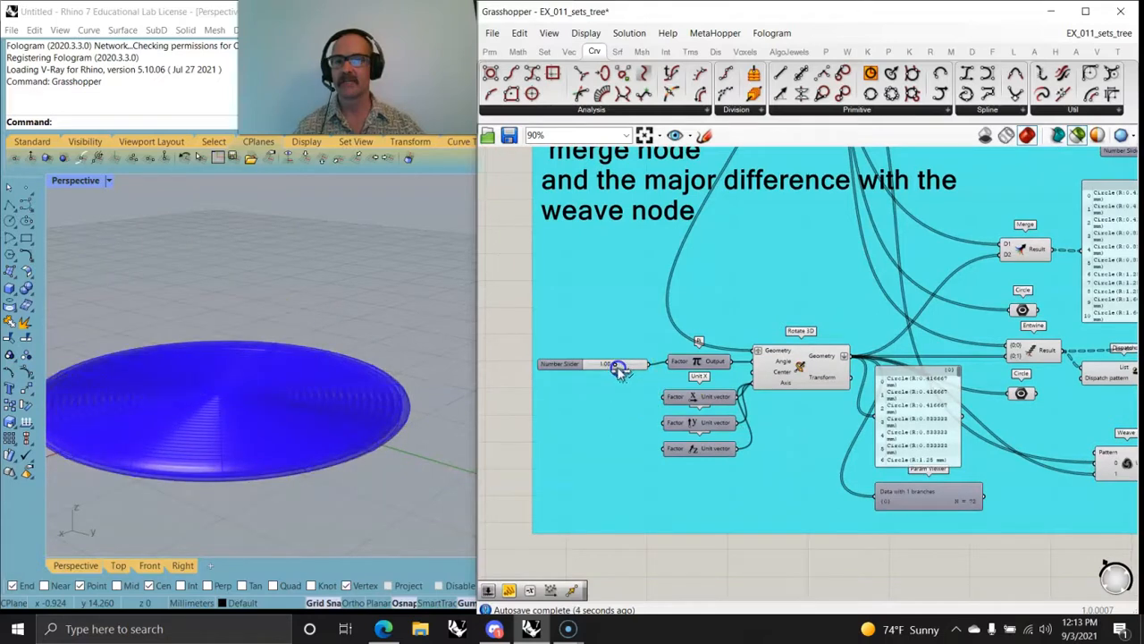
pyautogui.moveTo(608, 368); pyautogui.dragTo(605, 368)
pyautogui.moveTo(294, 411); pyautogui.dragTo(306, 437, button='right')
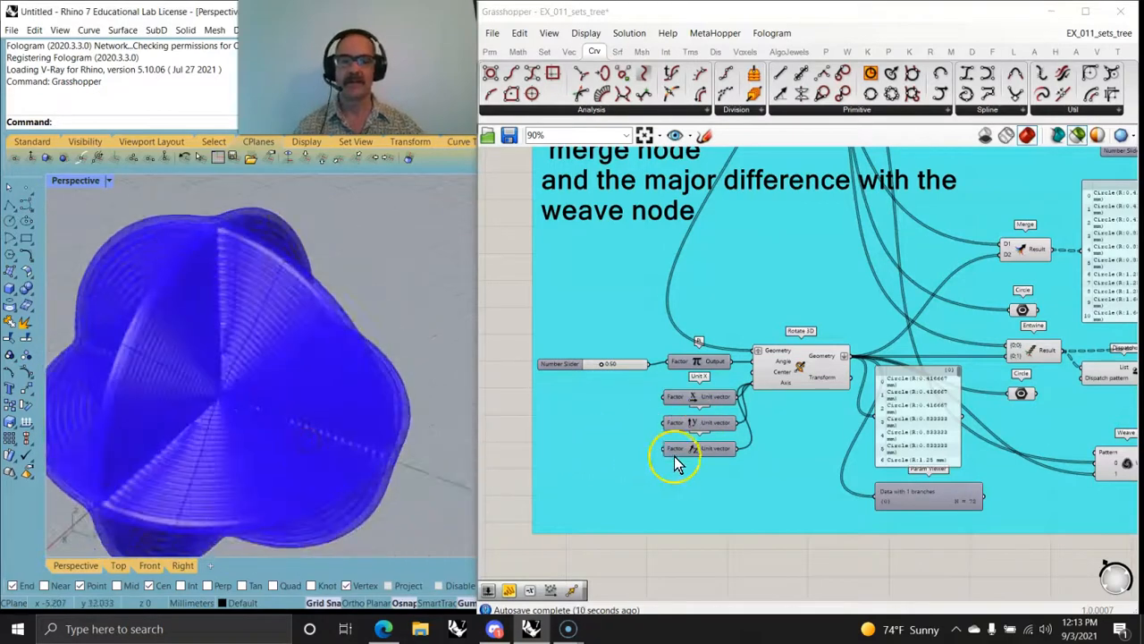
# Step: Enable the Prune Tree and Trim Tree components in the group about what two nodes do to the data tree
pyautogui.scroll(-5, 792, 468)
pyautogui.moveTo(915, 455); pyautogui.dragTo(901, 496, button='right')
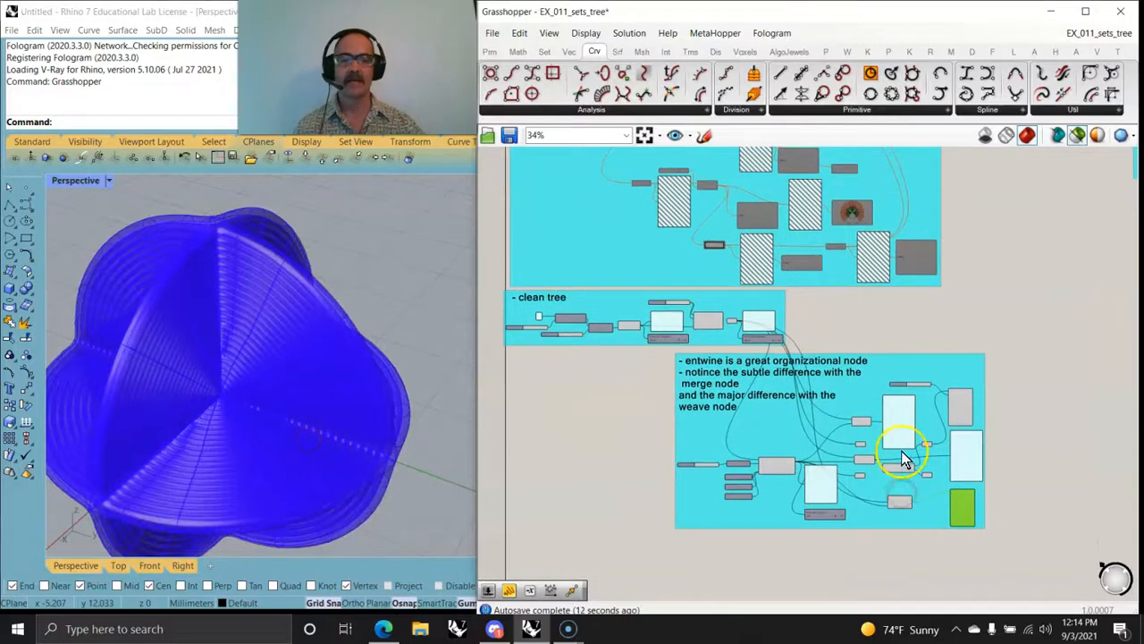
pyautogui.scroll(-4, 898, 460)
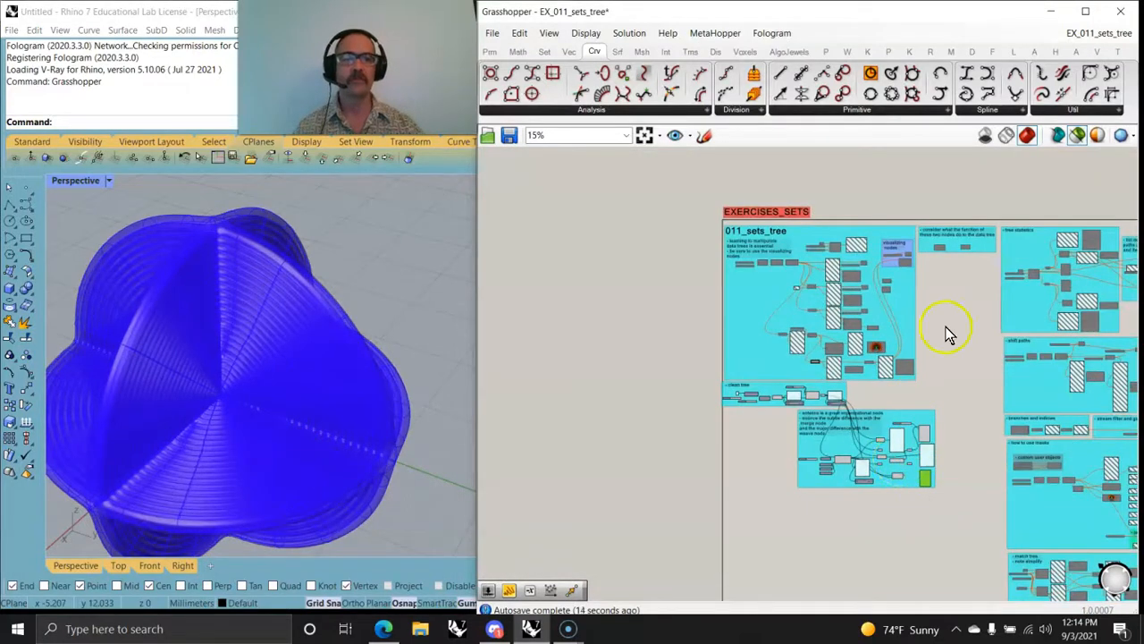
pyautogui.scroll(10, 943, 237)
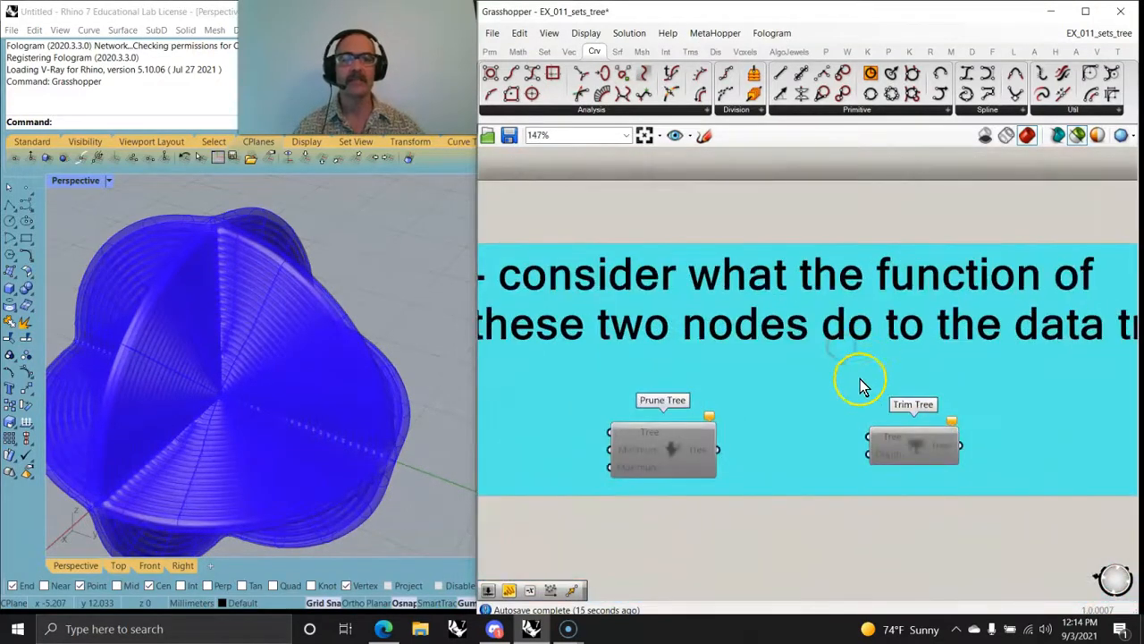
pyautogui.scroll(-3, 880, 324)
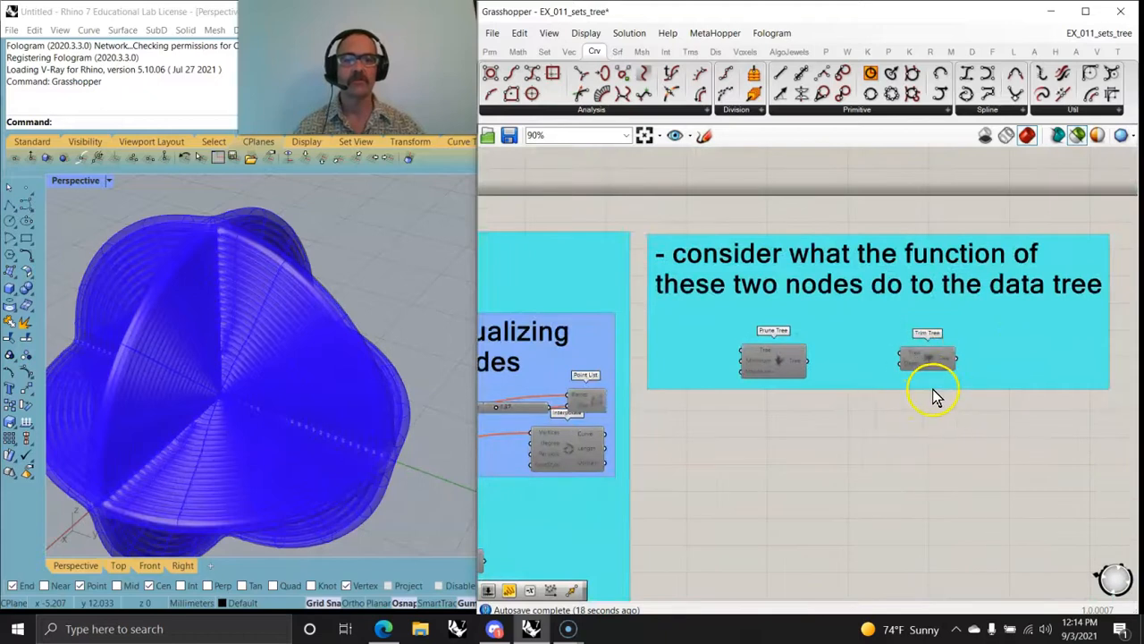
pyautogui.moveTo(1119, 413); pyautogui.dragTo(642, 223)
pyautogui.rightClick(749, 437)
pyautogui.click(788, 434)
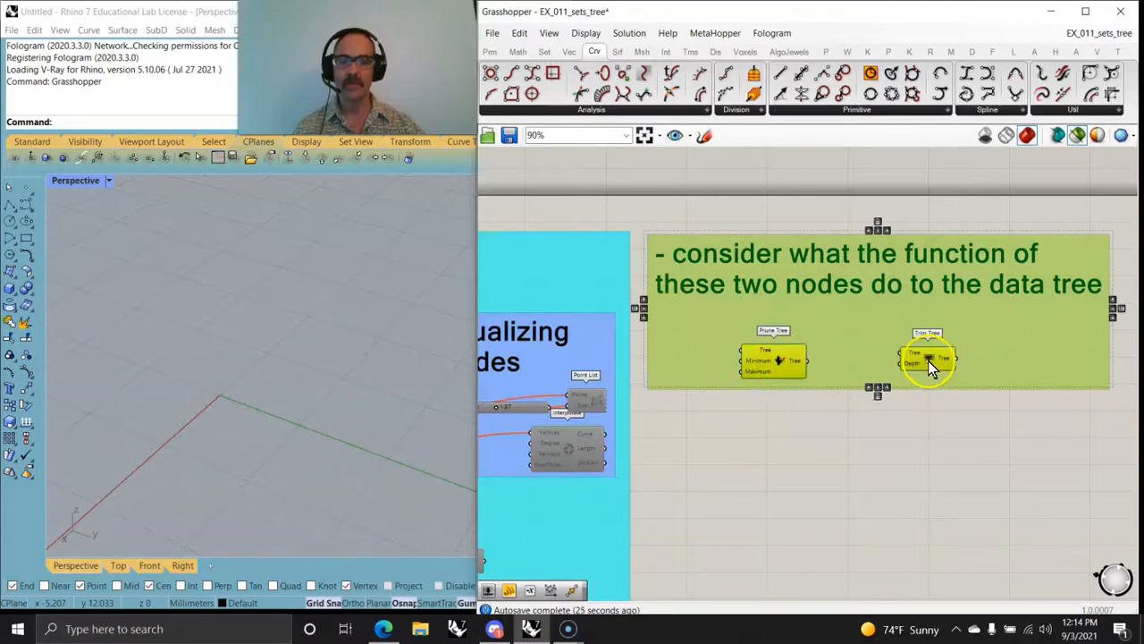
pyautogui.click(839, 446)
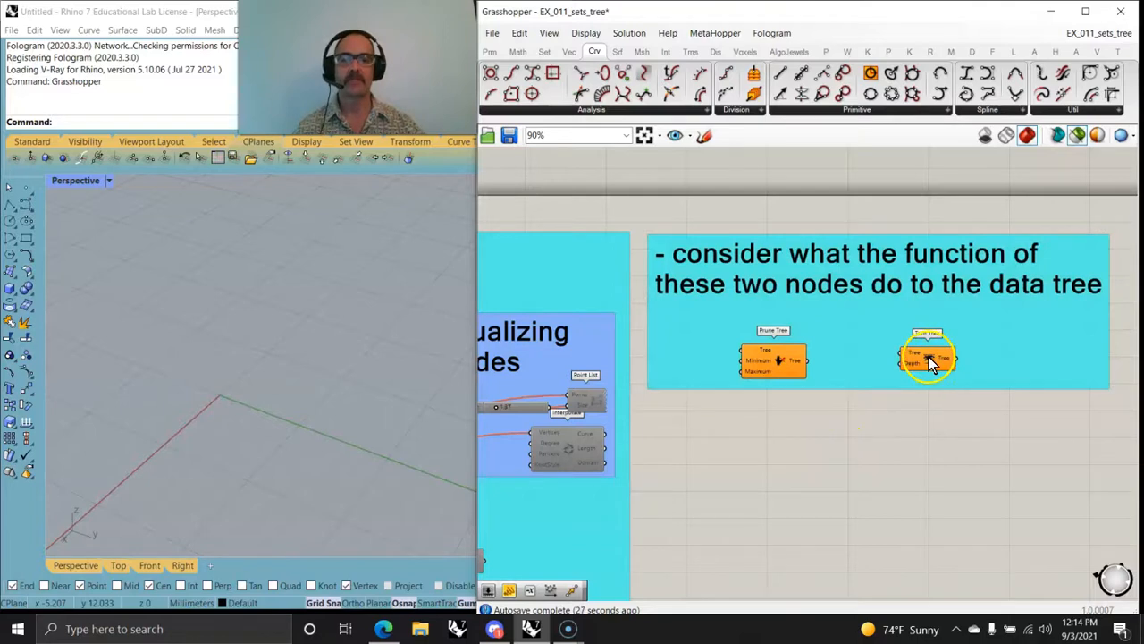
pyautogui.scroll(1, 913, 366)
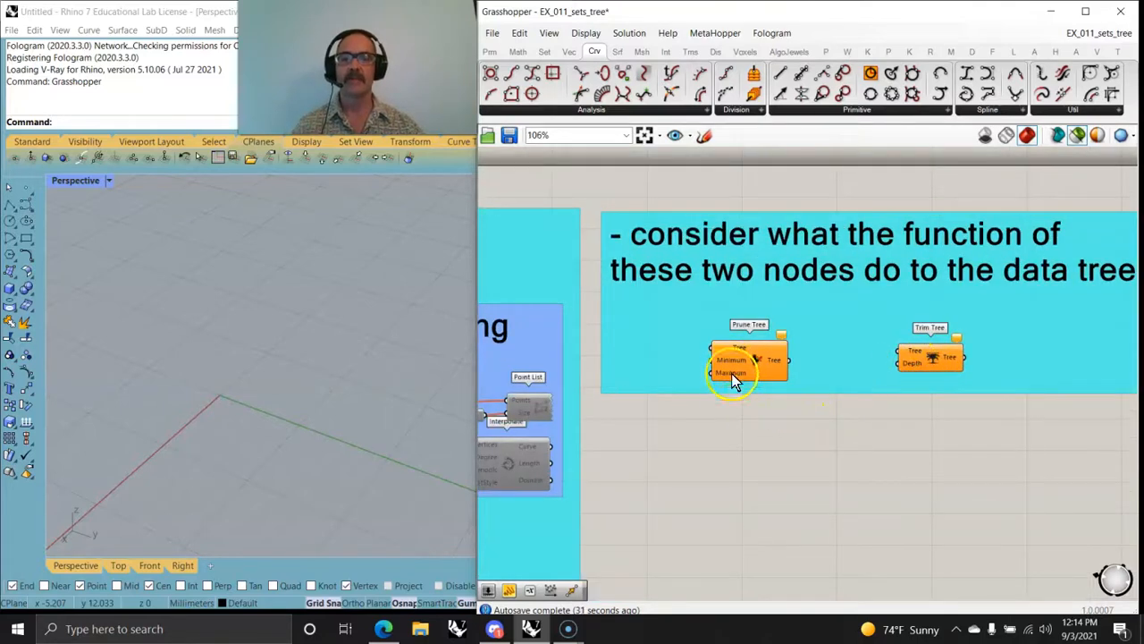
# Step: Disable all components in the 011_sets_tree, clean tree, entwine, and Prune Tree and Trim Tree exercise groups
pyautogui.scroll(-3, 753, 403)
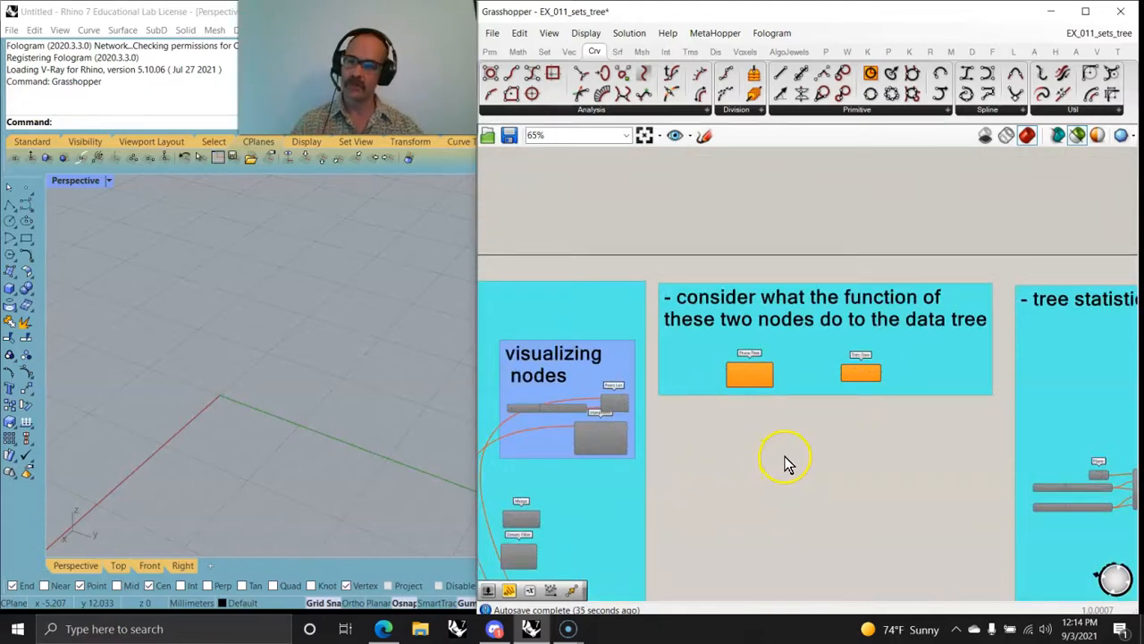
pyautogui.scroll(-5, 800, 463)
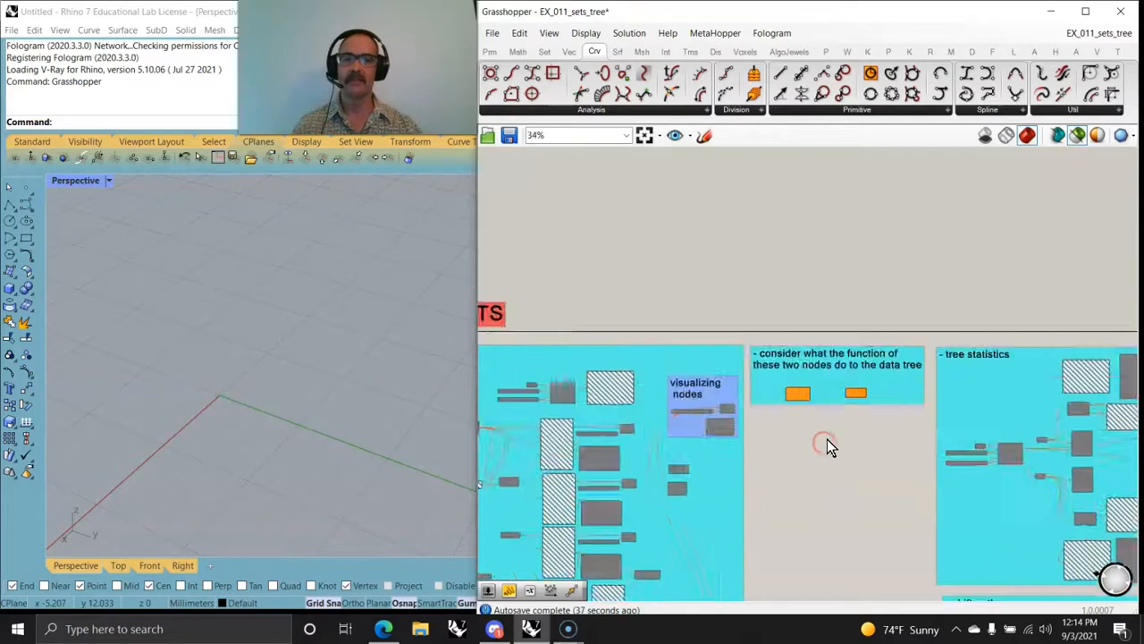
pyautogui.moveTo(825, 469); pyautogui.dragTo(840, 329, button='right')
pyautogui.scroll(-1, 840, 331)
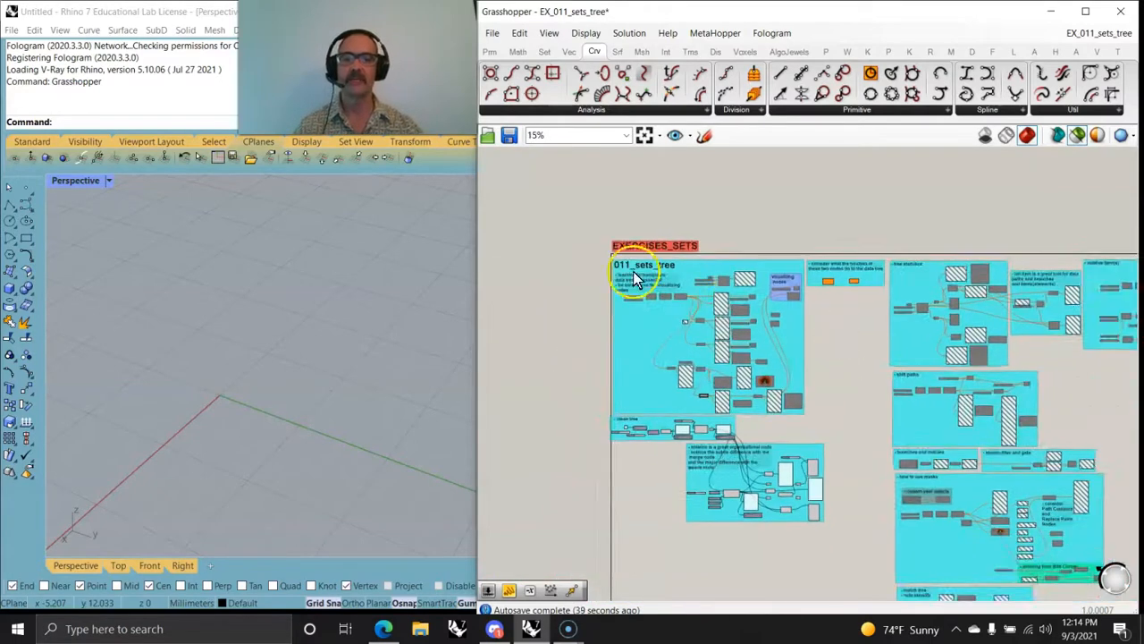
pyautogui.moveTo(581, 225); pyautogui.dragTo(886, 552)
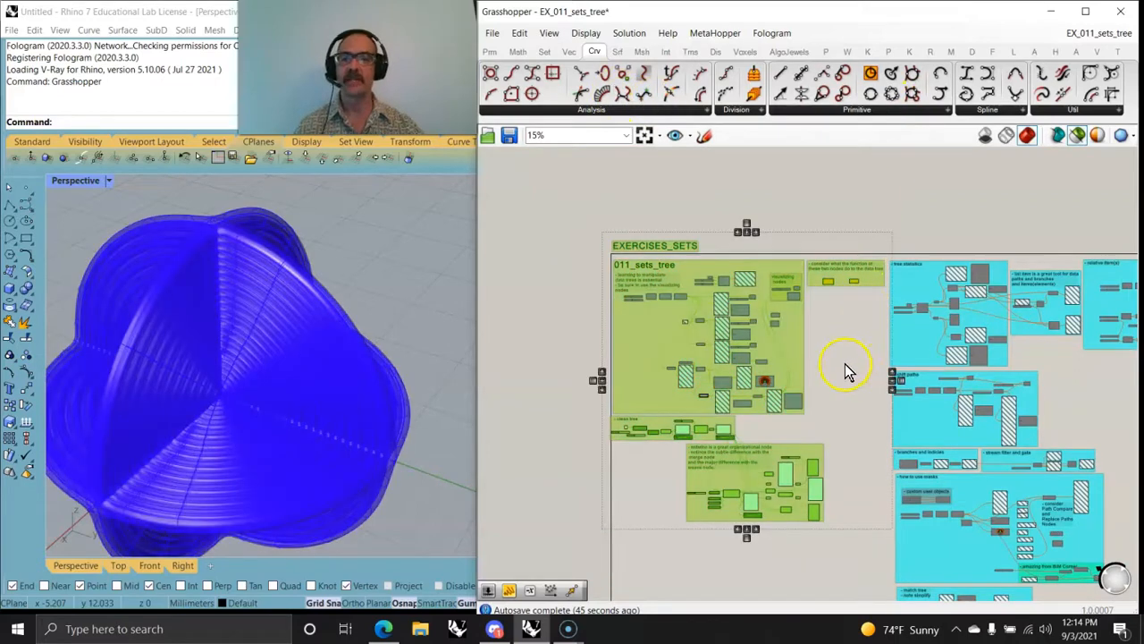
pyautogui.rightClick(833, 382)
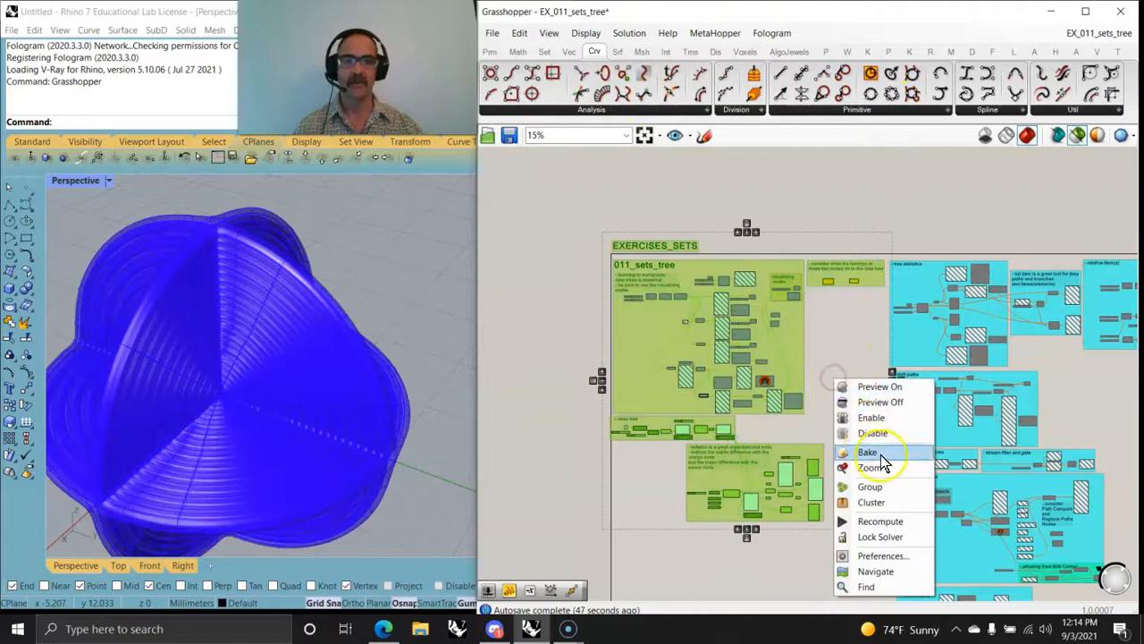
pyautogui.click(868, 434)
# Step: Look through the tree statistics, shift paths, branches and indicies, stream filter and masks exercise groups
pyautogui.moveTo(871, 434); pyautogui.dragTo(659, 371, button='right')
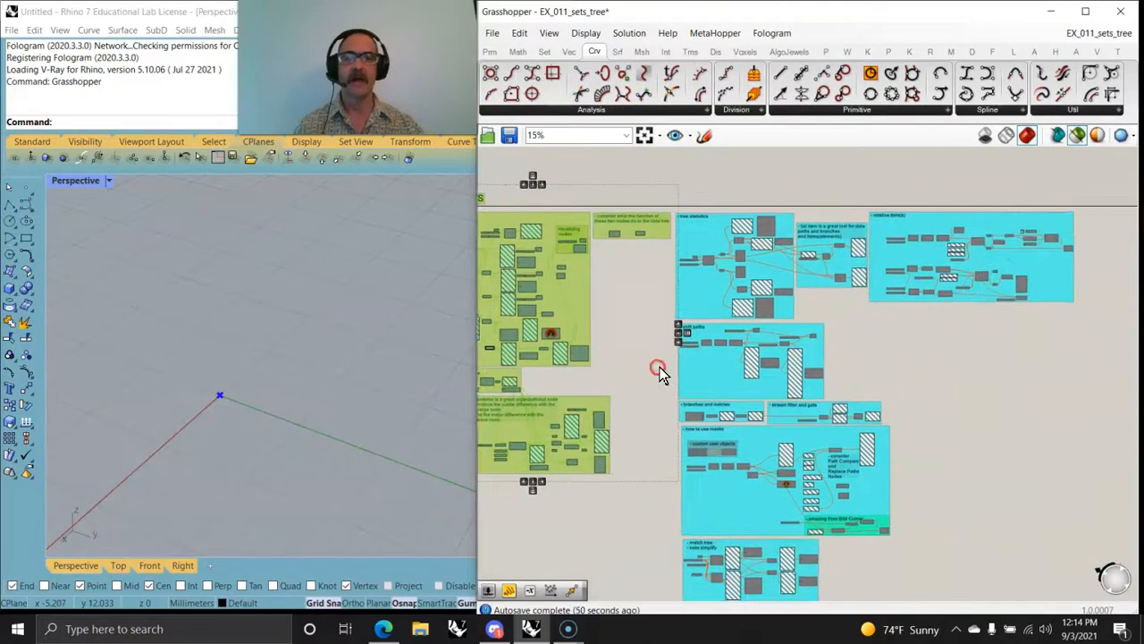
pyautogui.moveTo(758, 447)
pyautogui.mouseDown(button='right')
pyautogui.moveTo(754, 401)
pyautogui.moveTo(740, 442)
pyautogui.mouseUp(button='right')
pyautogui.scroll(6, 689, 259)
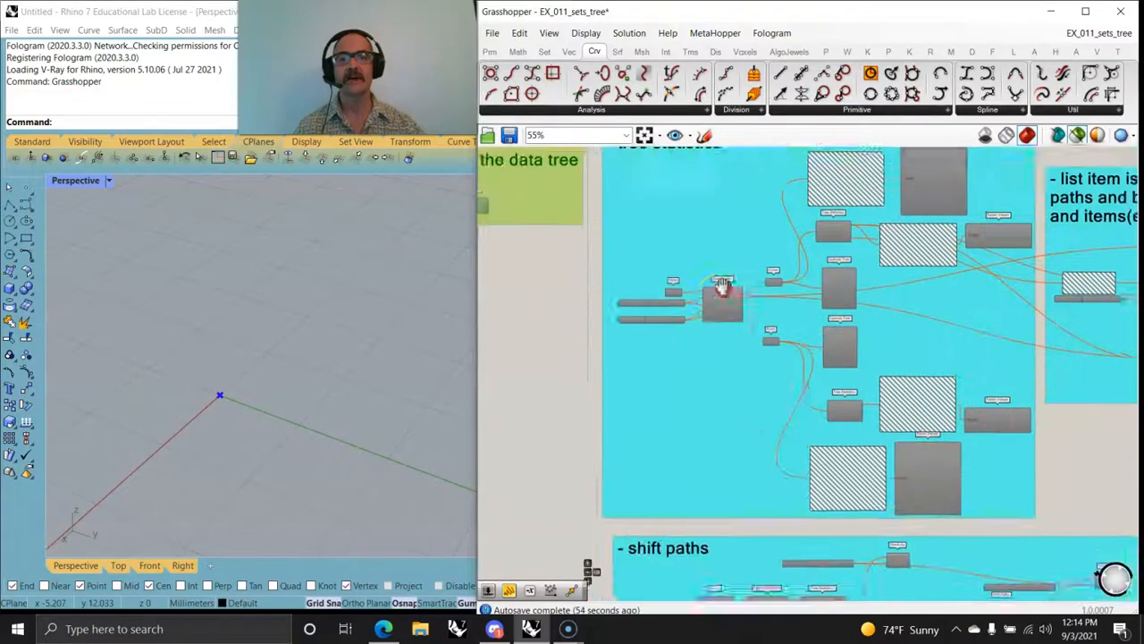
pyautogui.scroll(-4, 693, 365)
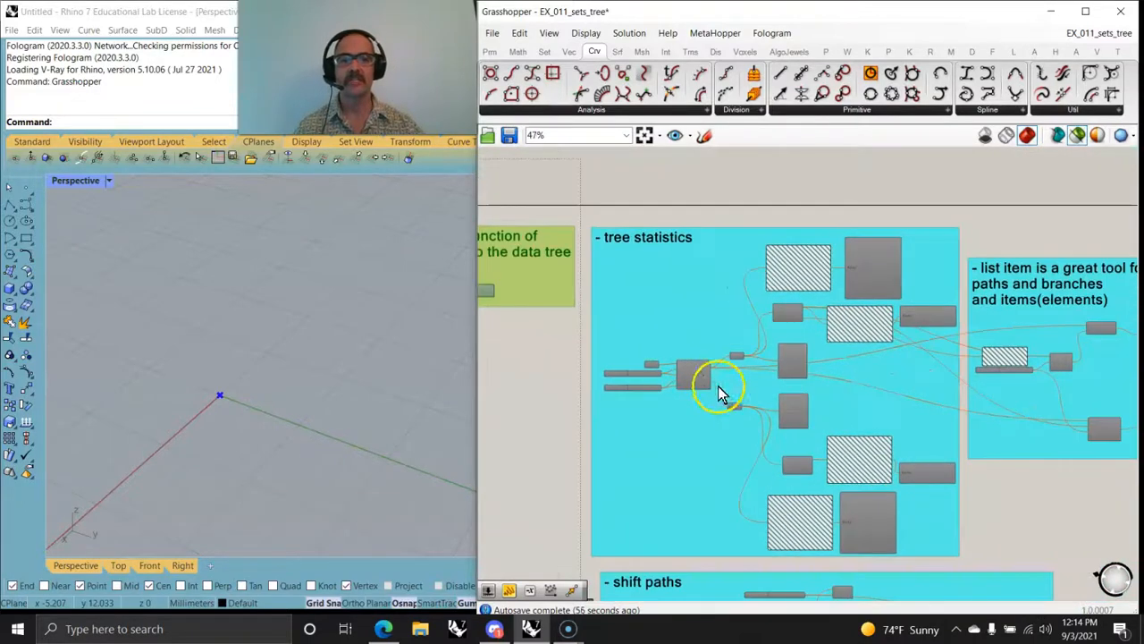
pyautogui.moveTo(684, 452); pyautogui.dragTo(663, 293, button='right')
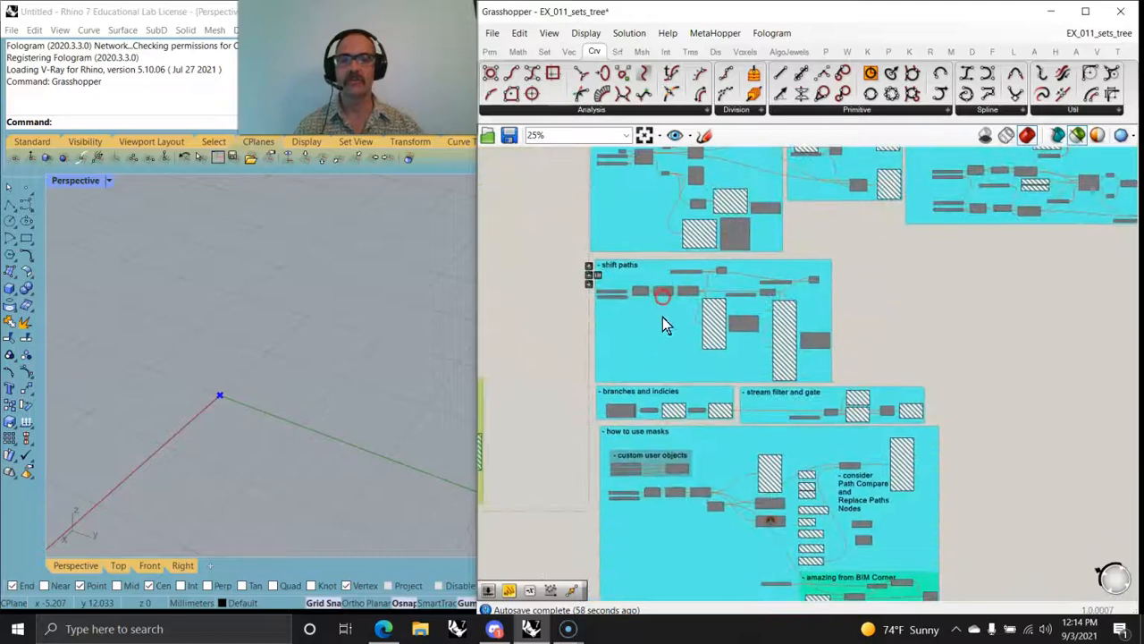
pyautogui.moveTo(646, 439); pyautogui.dragTo(621, 244, button='right')
pyautogui.moveTo(686, 305); pyautogui.dragTo(663, 505, button='right')
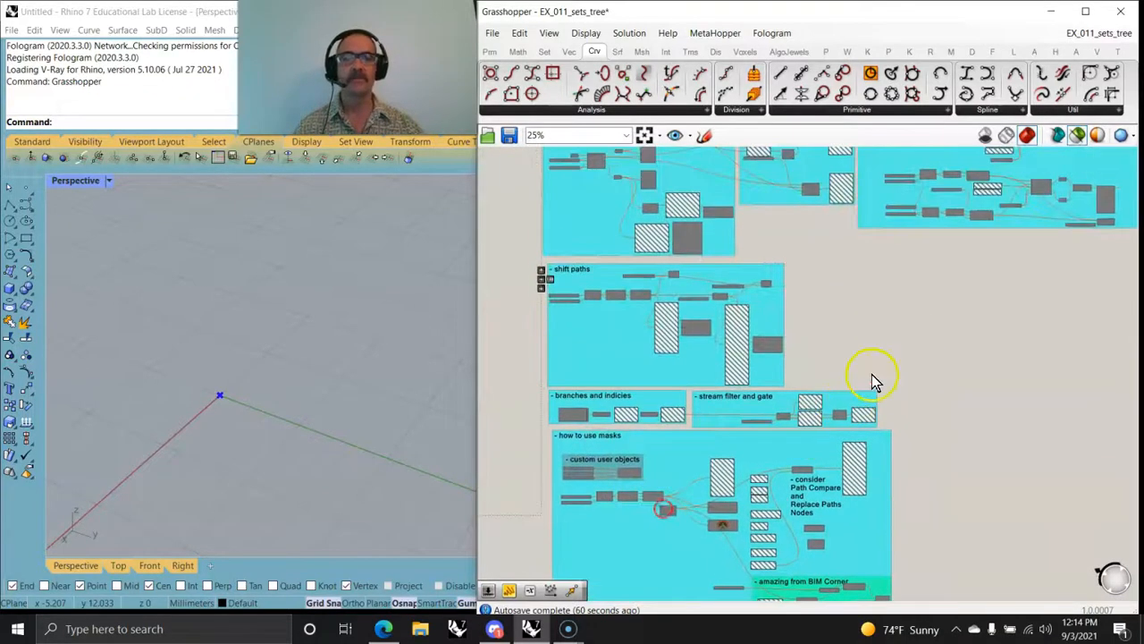
# Step: Move the relative item(s) exercise group to the right, clear of the list item group
pyautogui.moveTo(873, 373); pyautogui.dragTo(760, 527, button='right')
pyautogui.scroll(3, 774, 250)
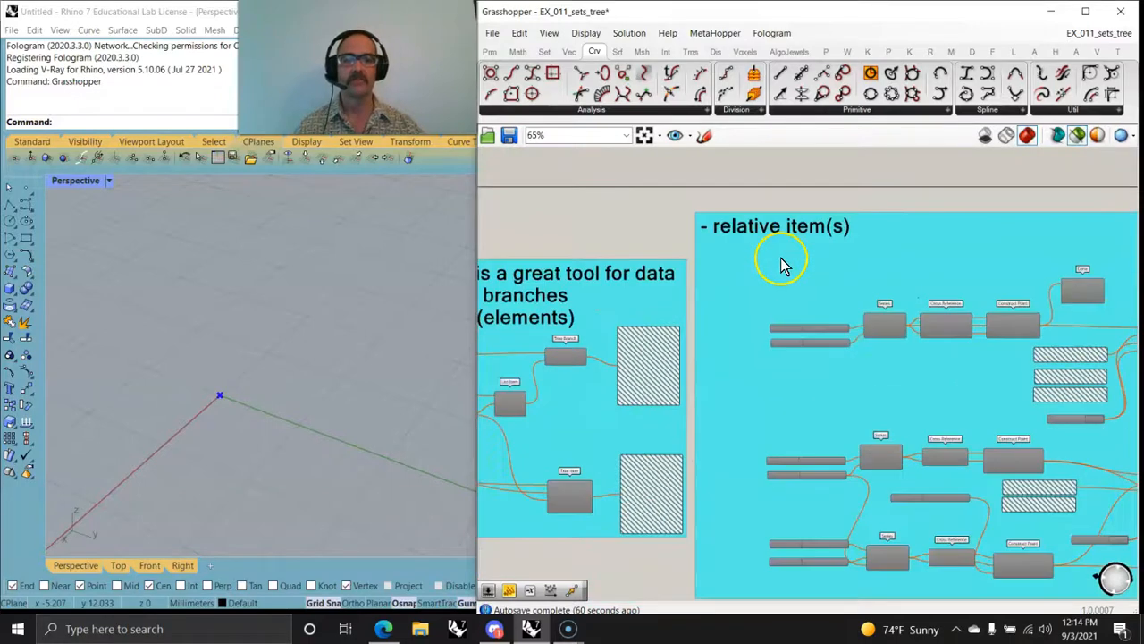
pyautogui.scroll(-7, 779, 261)
pyautogui.moveTo(791, 274); pyautogui.dragTo(807, 274)
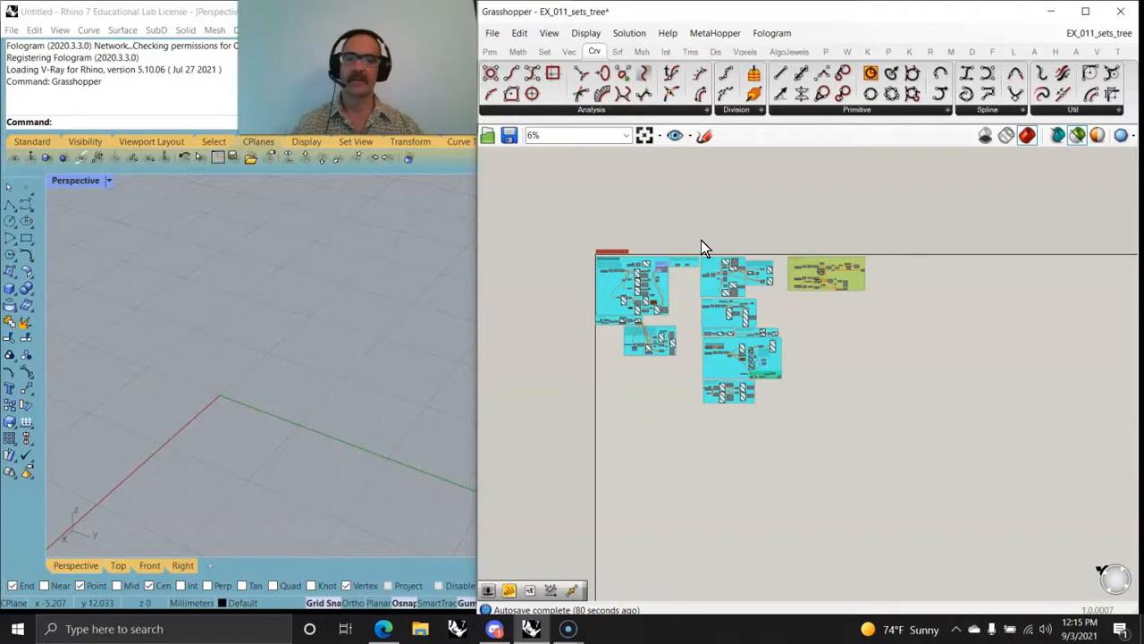
# Step: Enable all components in the column of exercise groups from tree statistics and list item down to match tree
pyautogui.scroll(5, 738, 308)
pyautogui.moveTo(672, 319); pyautogui.dragTo(774, 332, button='right')
pyautogui.scroll(-2, 716, 348)
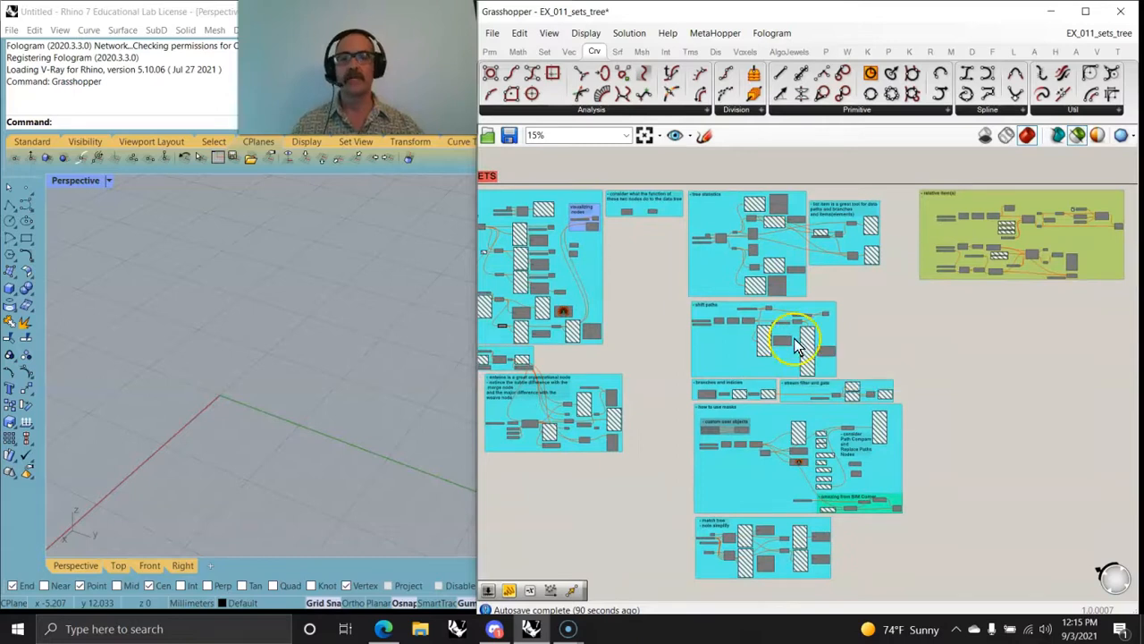
pyautogui.moveTo(681, 178); pyautogui.dragTo(918, 607)
pyautogui.rightClick(843, 325)
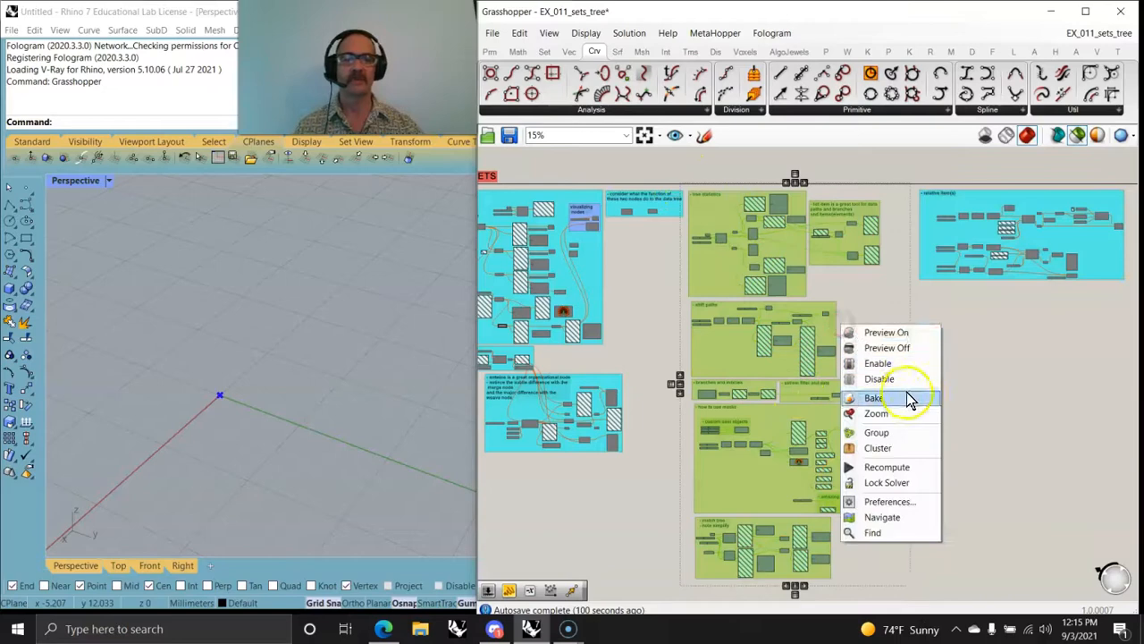
pyautogui.click(892, 360)
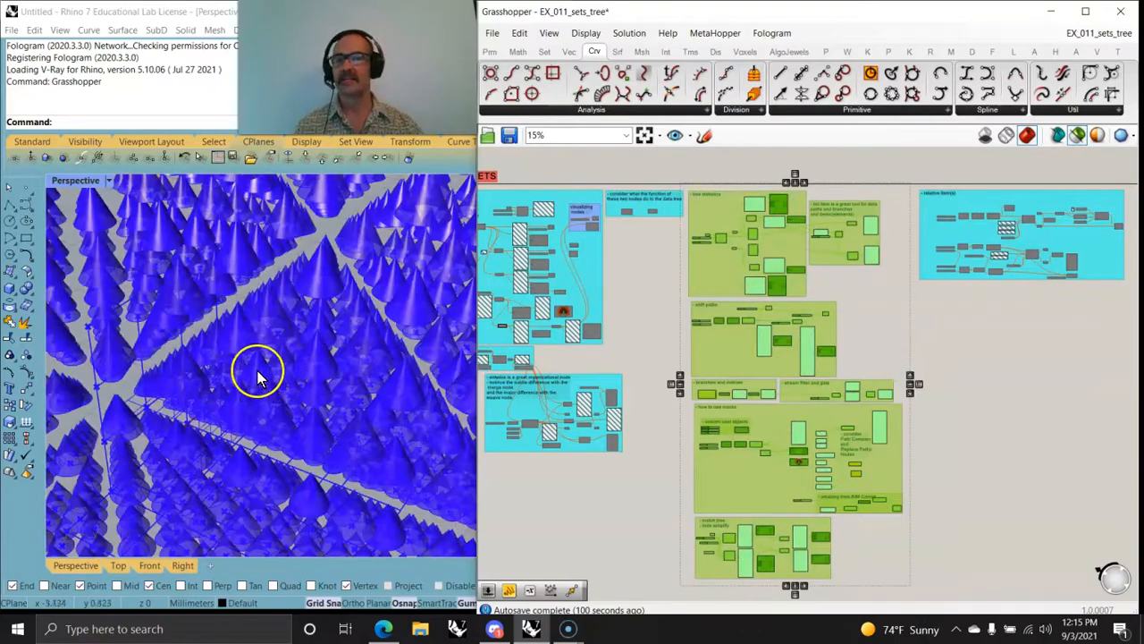
# Step: Inspect the array of cones from the enabled exercises in the Perspective viewport, both as a whole and up close
pyautogui.scroll(-5, 258, 374)
pyautogui.moveTo(256, 421); pyautogui.dragTo(288, 411, button='right')
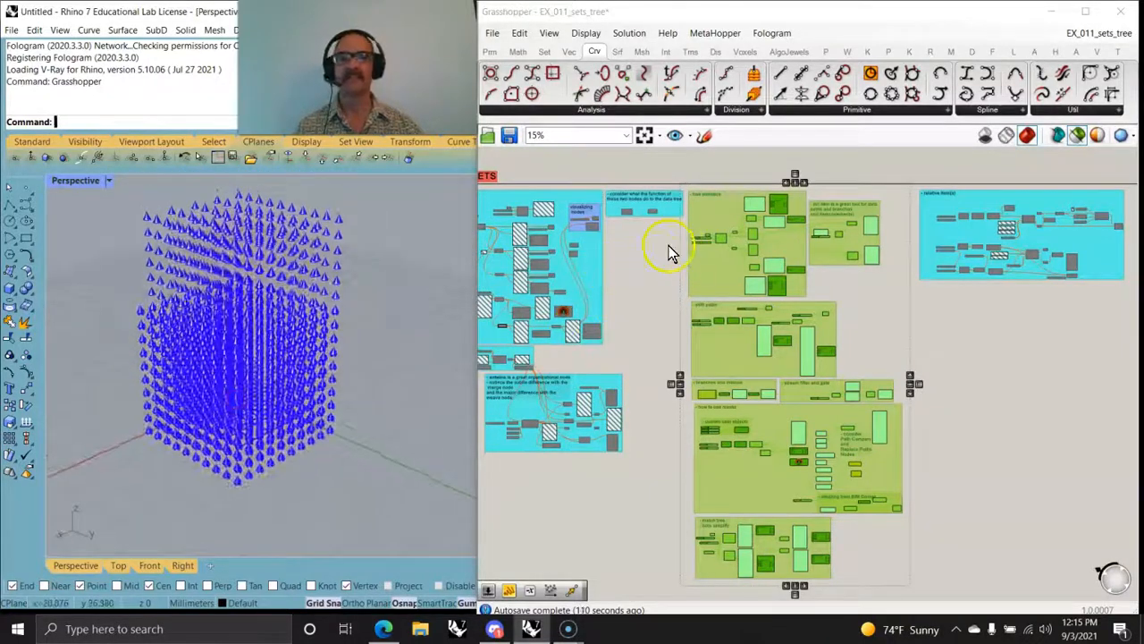
pyautogui.scroll(6, 262, 333)
pyautogui.moveTo(262, 333); pyautogui.dragTo(295, 353, button='right')
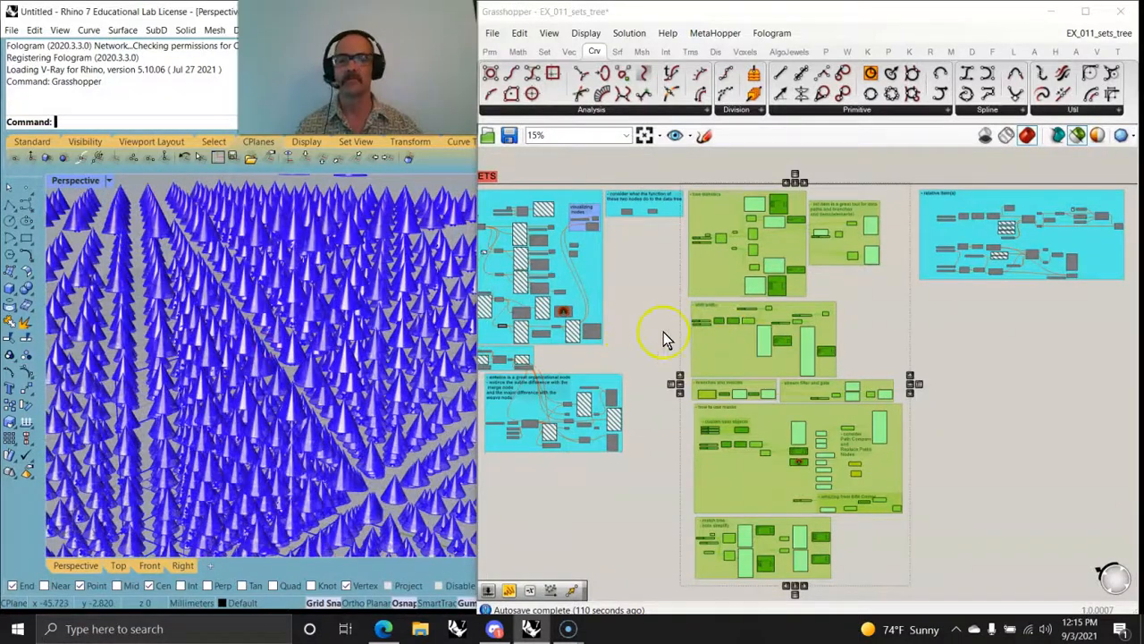